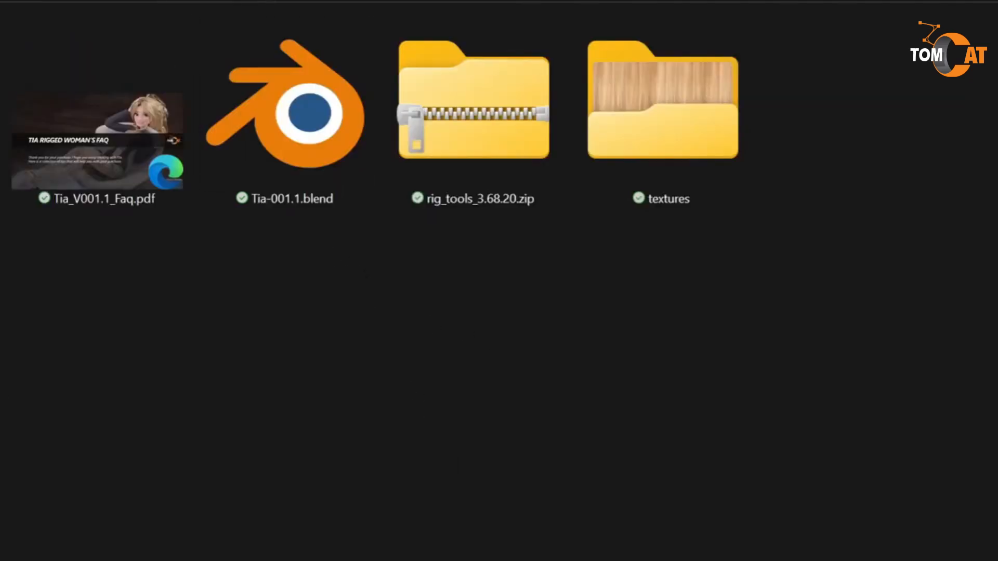
click(305, 182)
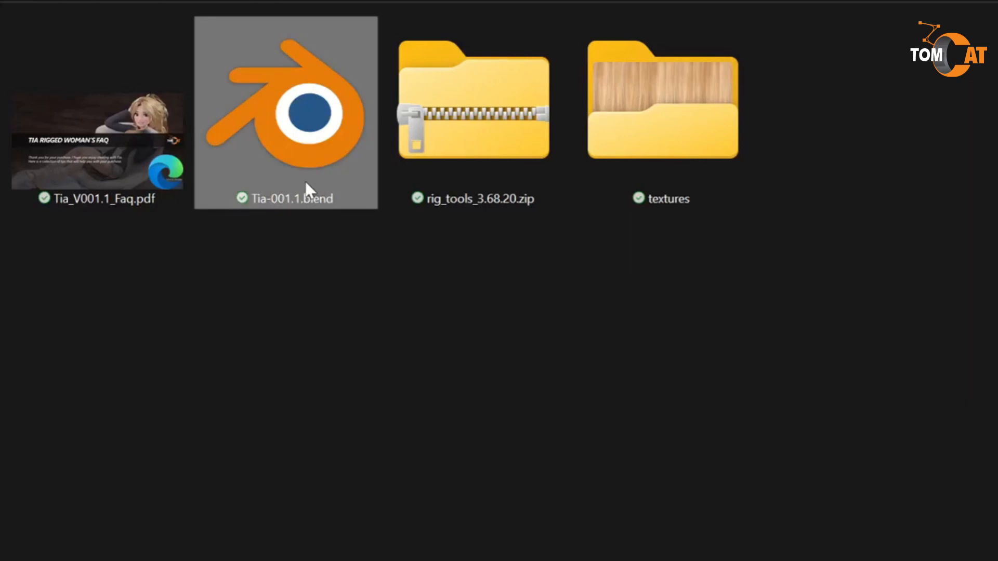
click(659, 156)
click(622, 412)
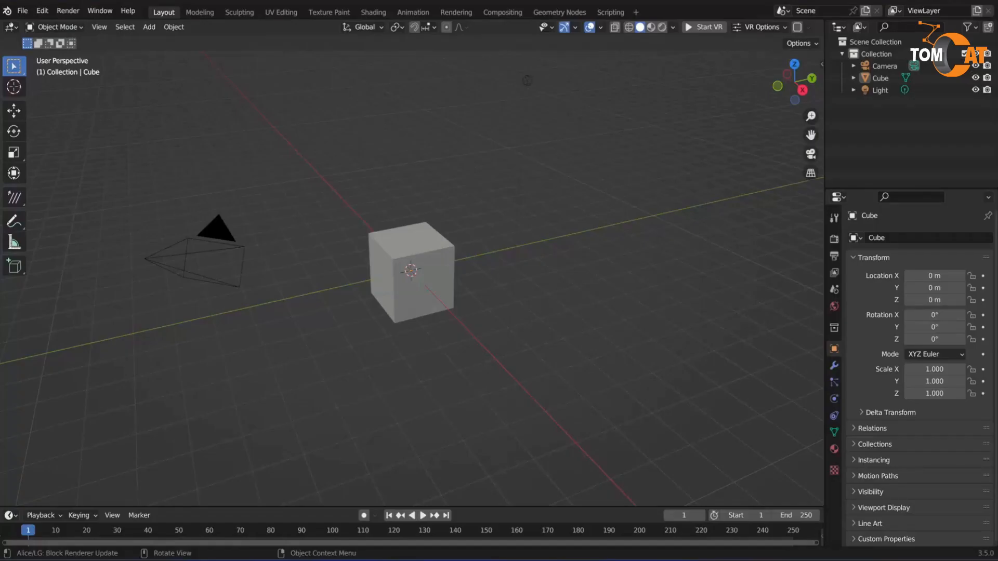
- Install the add-on from rig_tools_3.68.20.zip and enable Animation: Auto-Rig Pro Tools
click(26, 11)
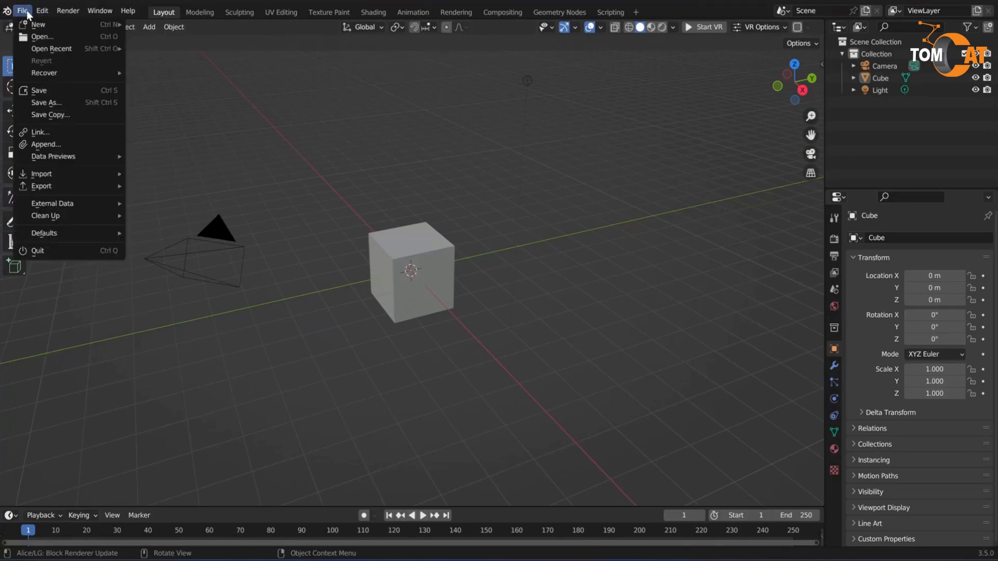
mouse_move(43, 12)
click(57, 186)
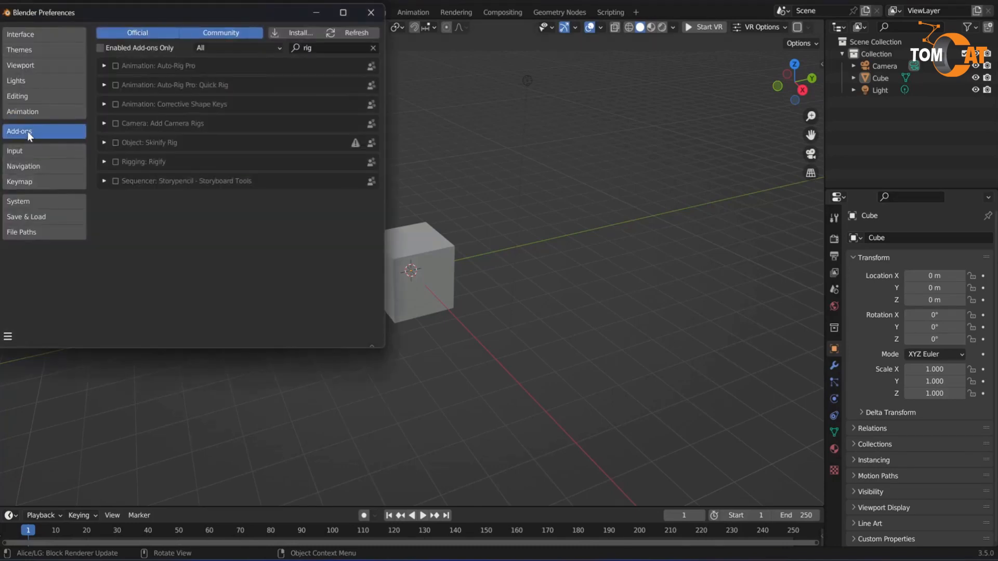
click(290, 33)
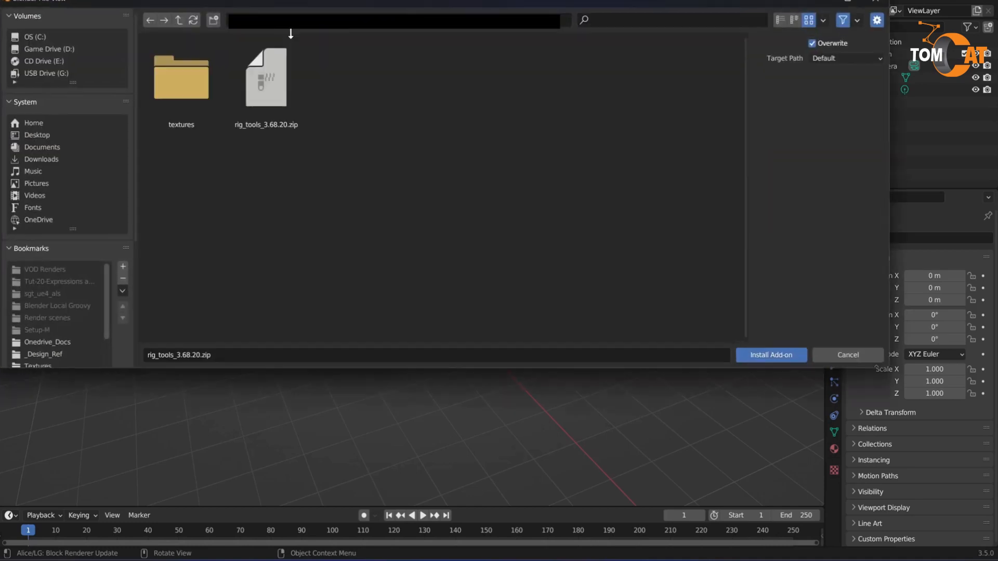
click(265, 114)
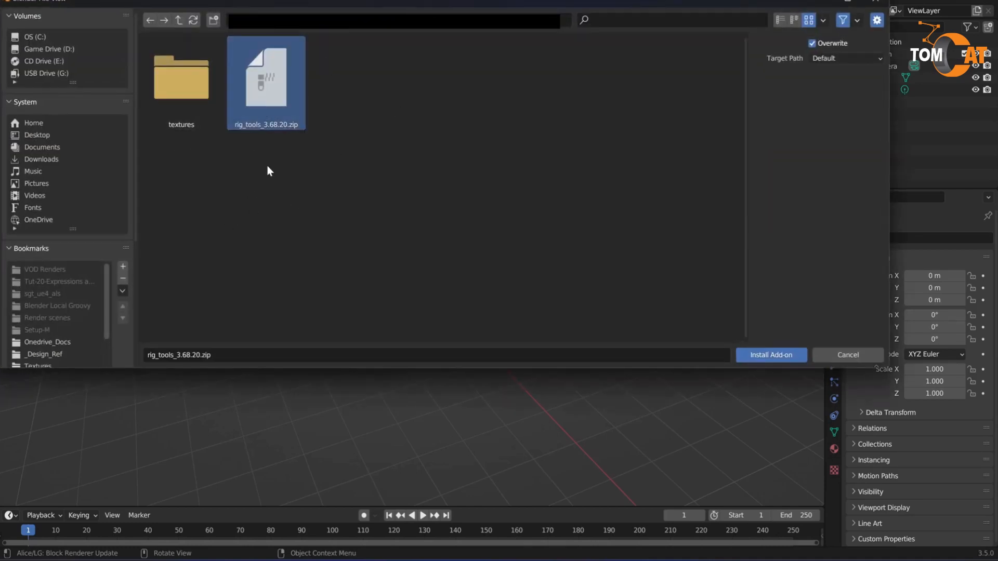
click(765, 359)
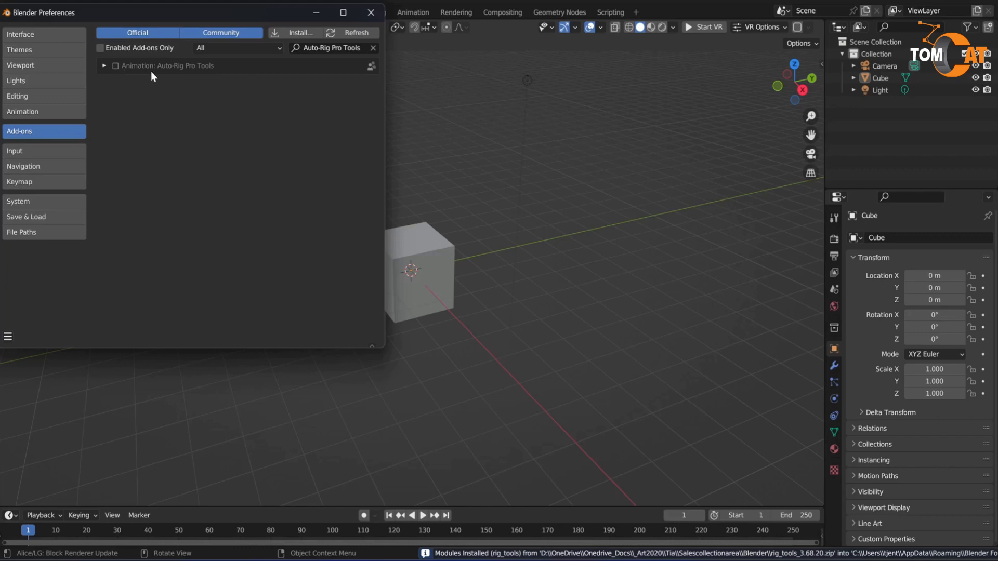
click(116, 66)
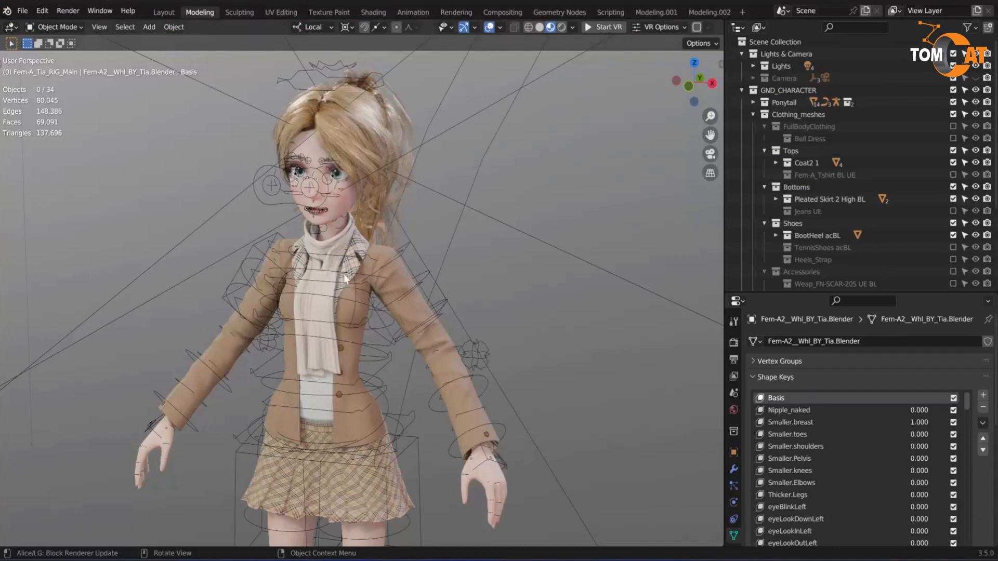
- Relink the character file's missing external files from the textures folder
middle_drag(344, 279, 281, 240)
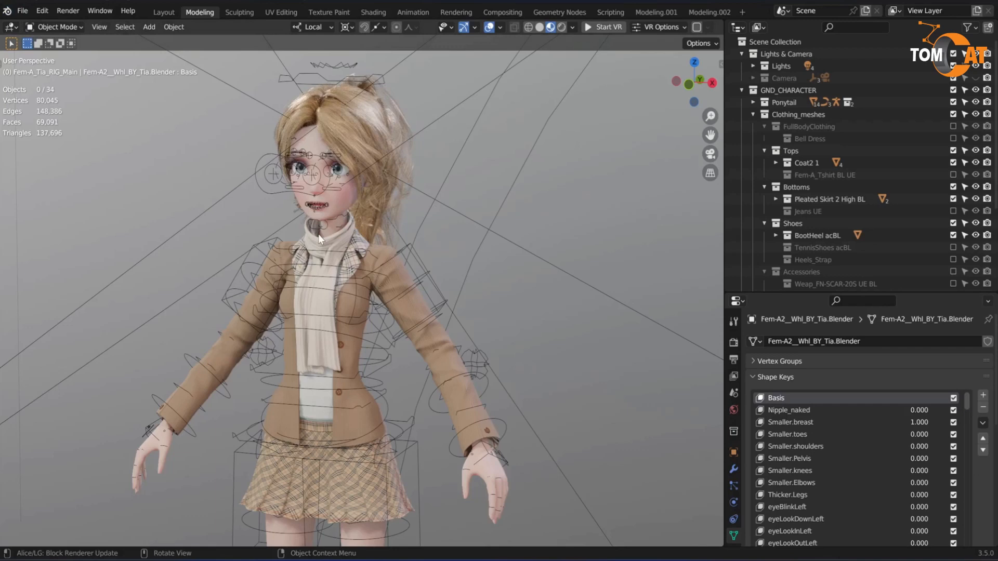
click(22, 11)
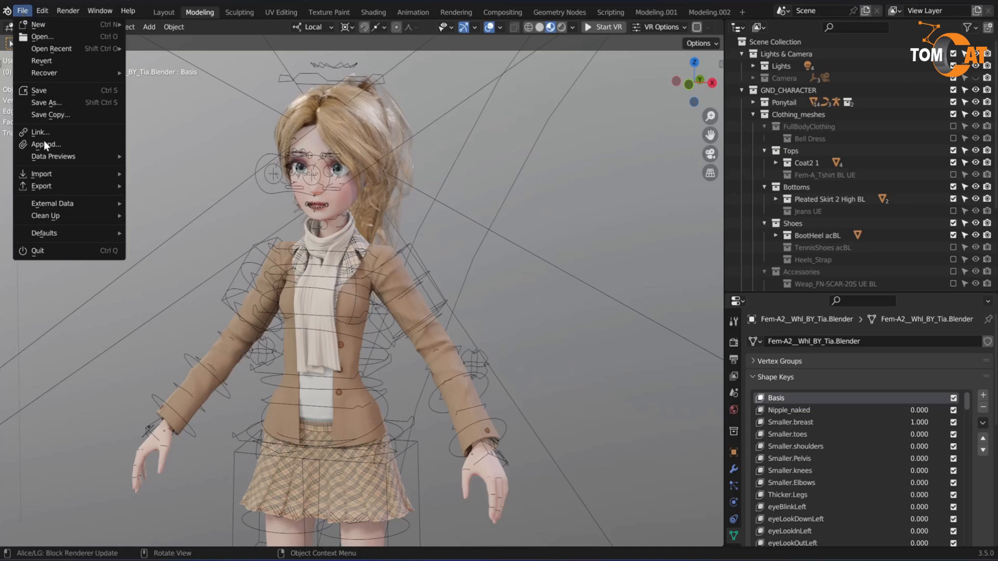
mouse_move(52, 205)
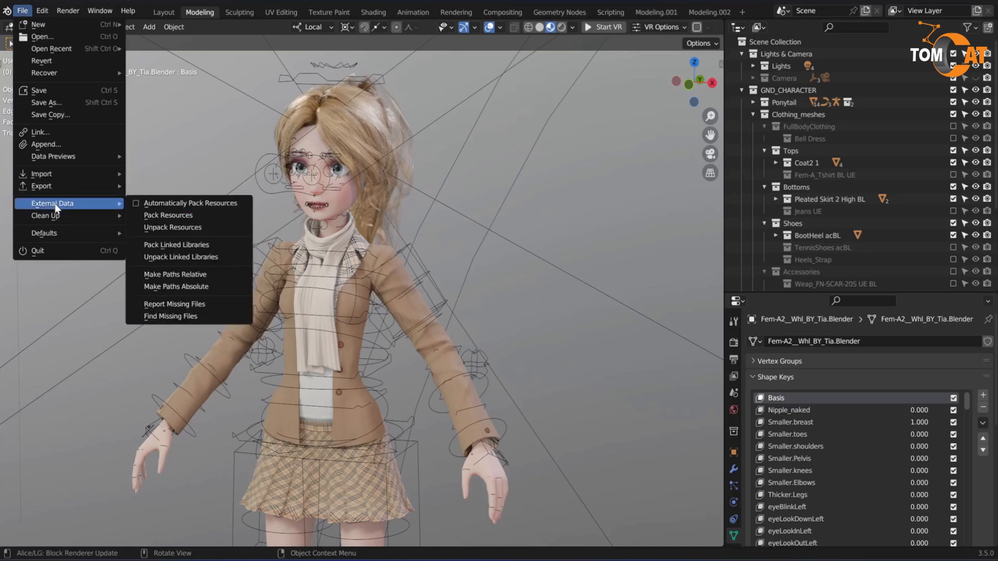
click(173, 317)
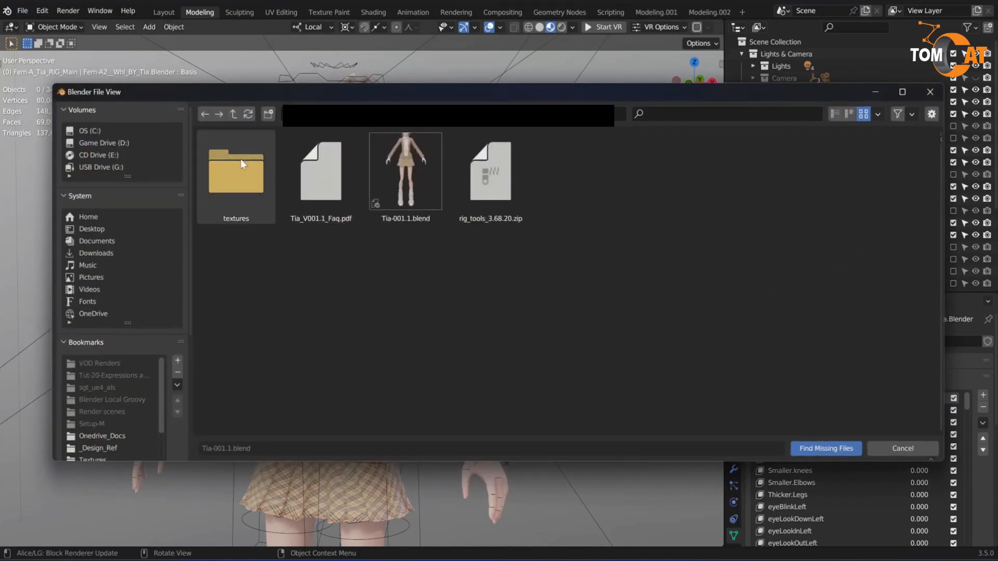
click(229, 170)
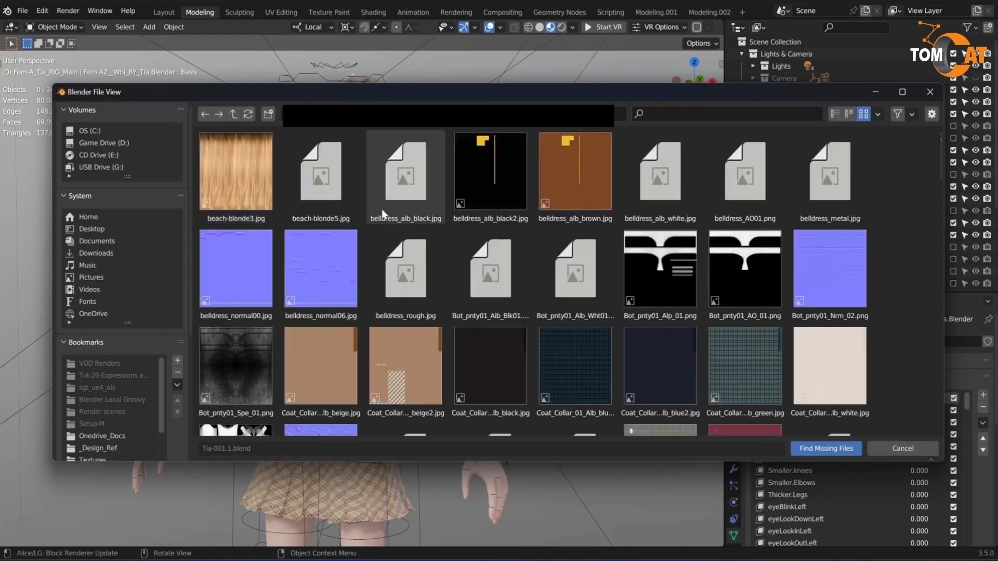
click(824, 450)
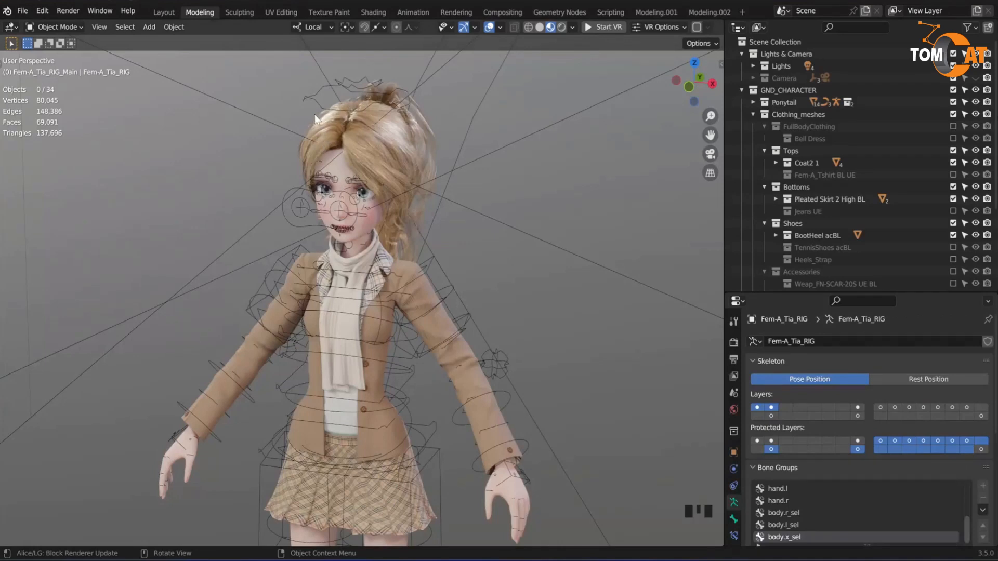
- Select the ponytail rig together with the main body rig and switch both to Pose Mode
click(348, 77)
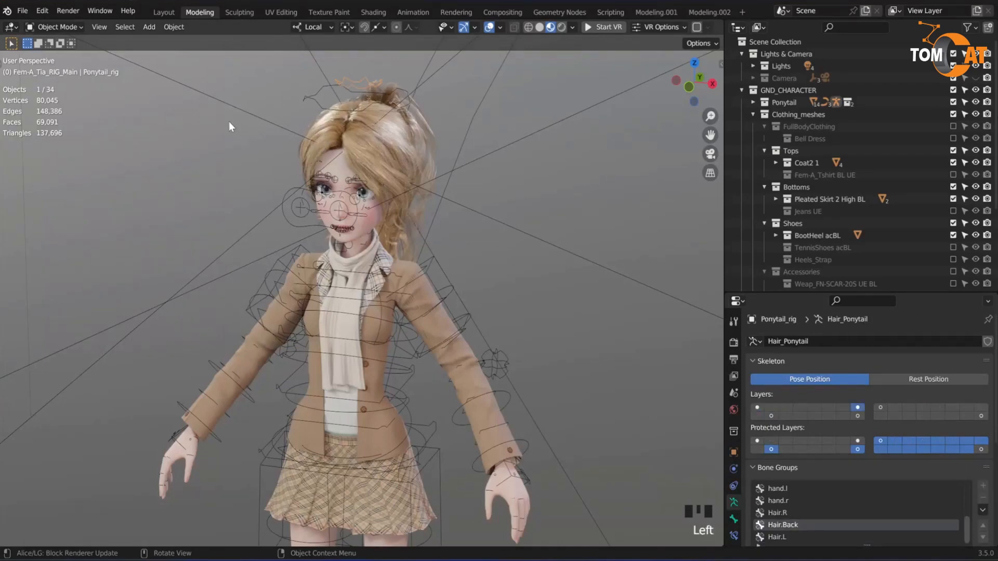
key(h)
key(alt+h)
key(g)
right_click(382, 89)
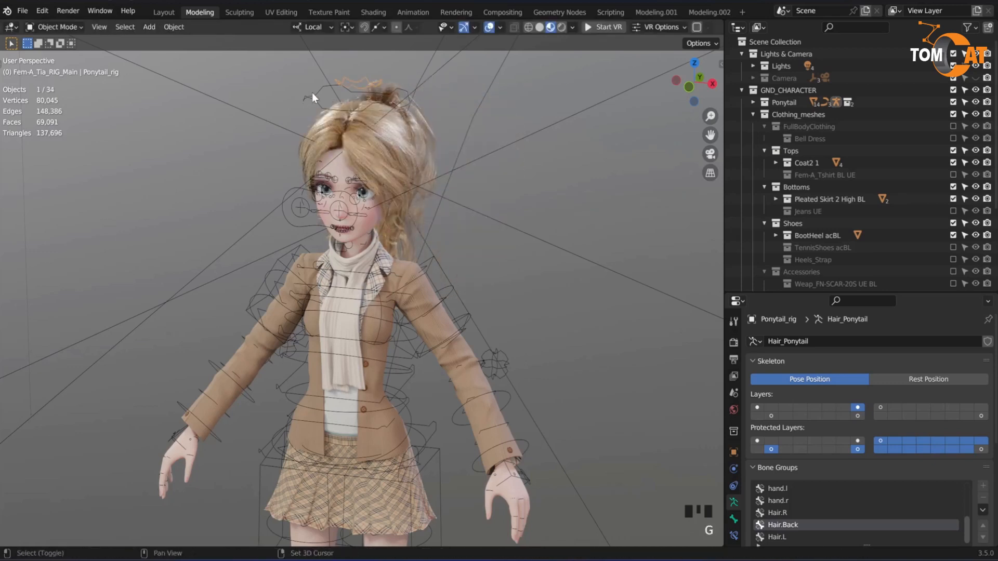
middle_drag(375, 187, 357, 149)
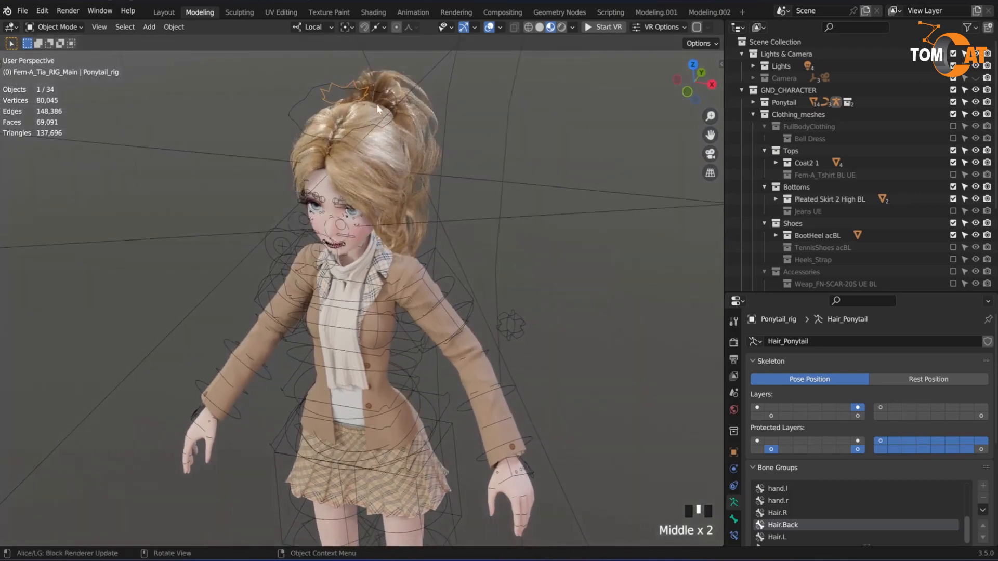
key(shift)
shift+click(288, 111)
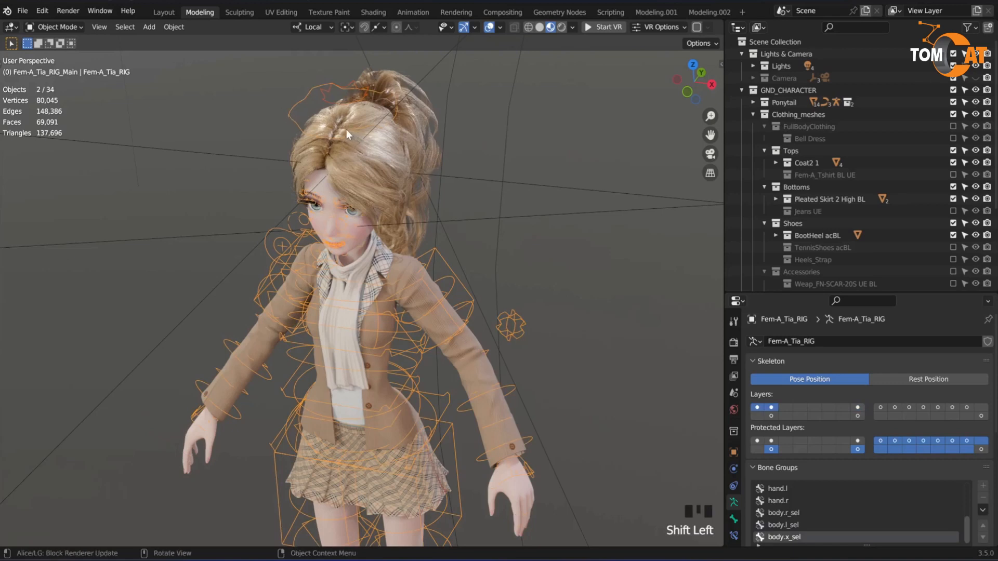
key(ctrl+Tab)
- Try turning the character's head with a trackball rotation of the c_head.x control
middle_drag(389, 255, 434, 213)
middle_drag(533, 291, 387, 251)
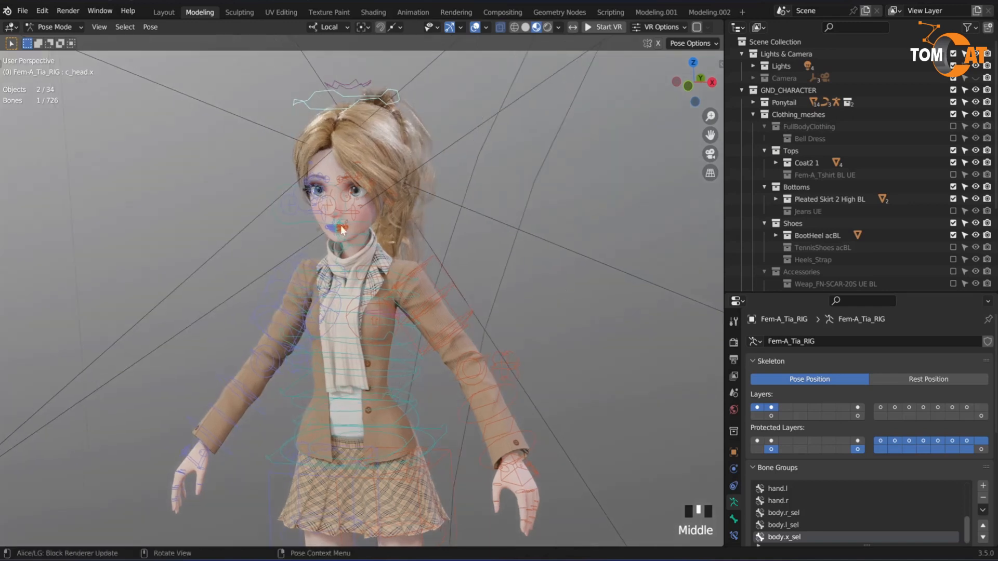
middle_drag(192, 179, 219, 220)
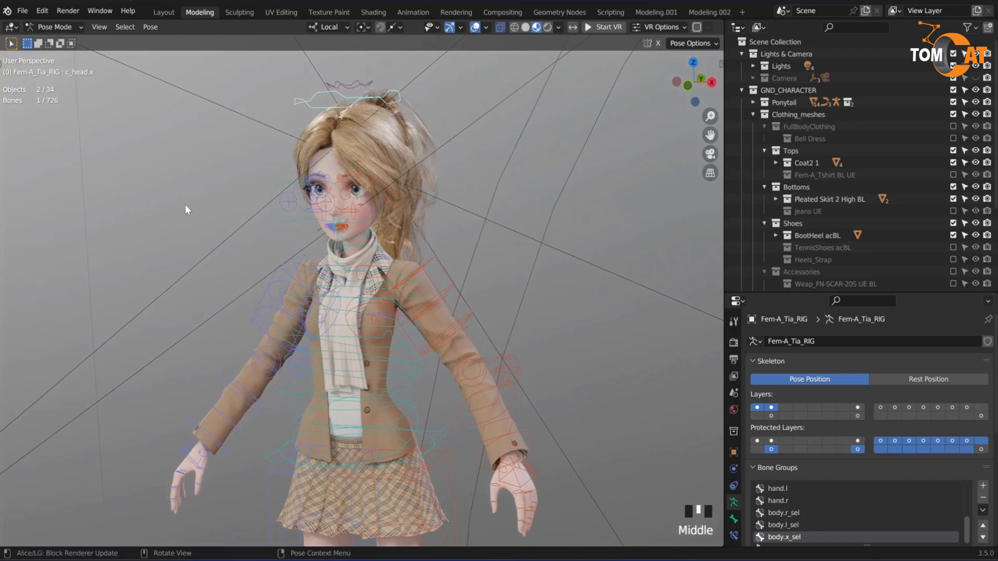
key(r)
key(r)
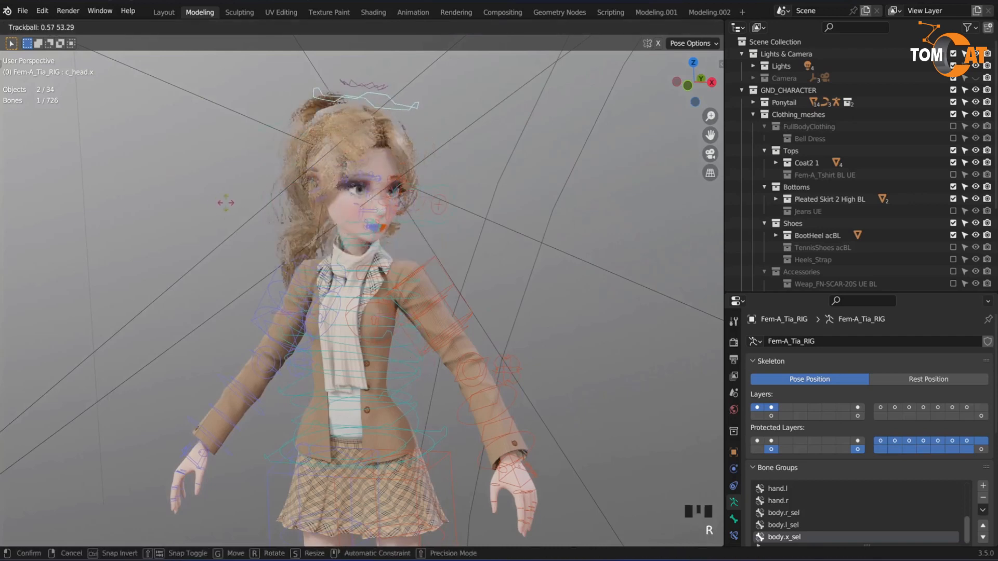
click(242, 161)
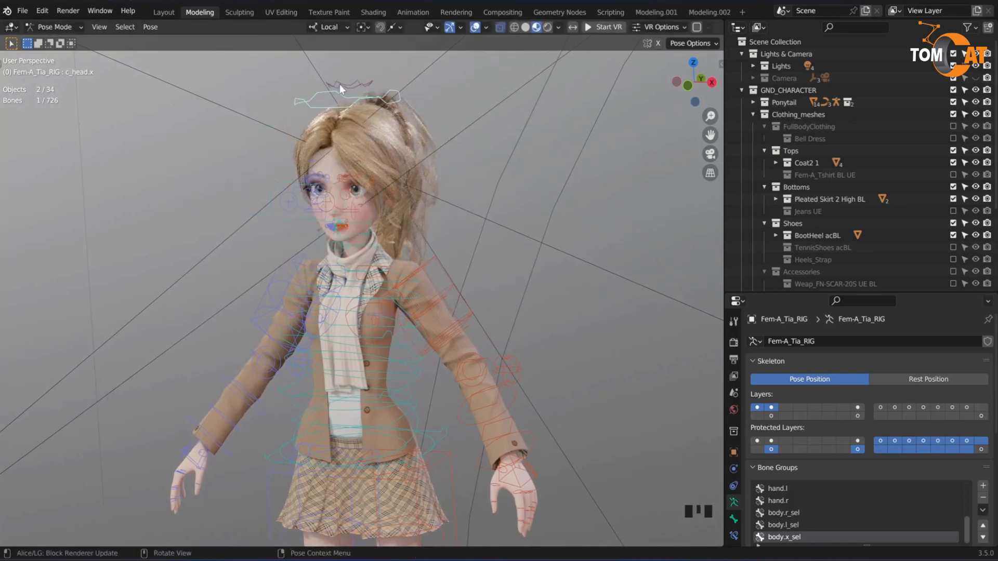
- Try raising the left arm by moving the c_hand_ik.l control
click(516, 483)
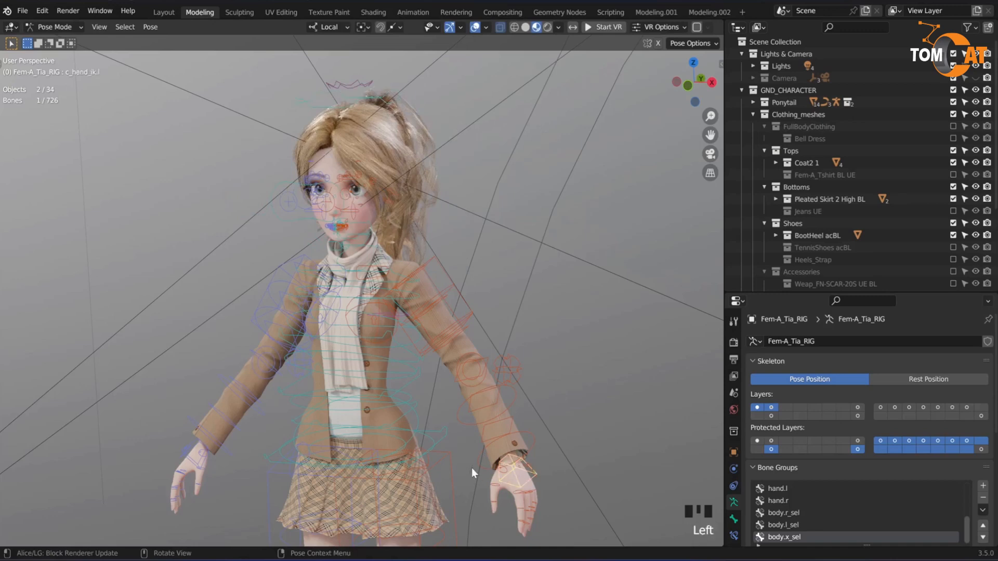
key(g)
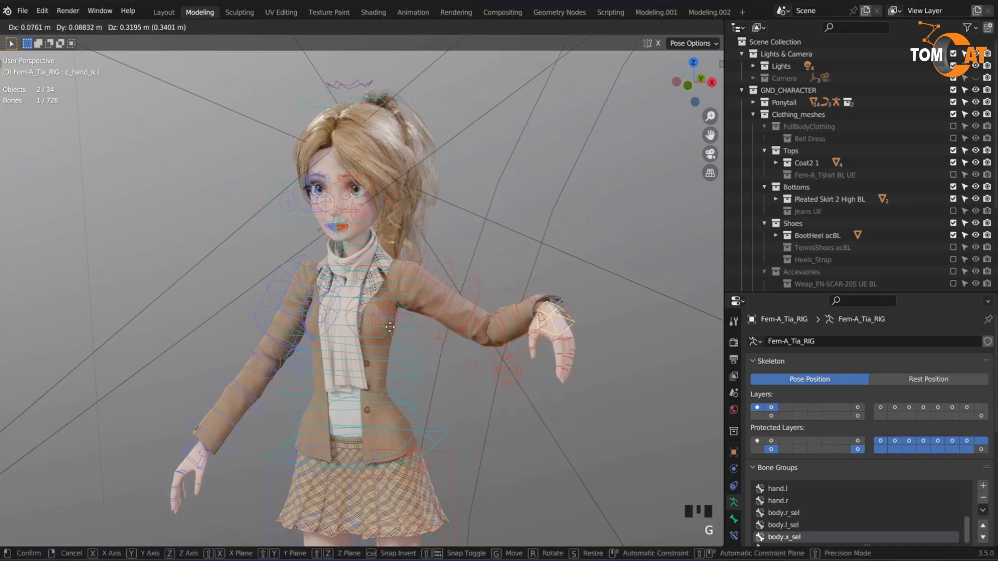
key(Escape)
- Select the shared eye target control in front of the face and view it from the side
middle_drag(484, 385, 333, 350)
click(272, 324)
middle_drag(272, 324, 278, 260)
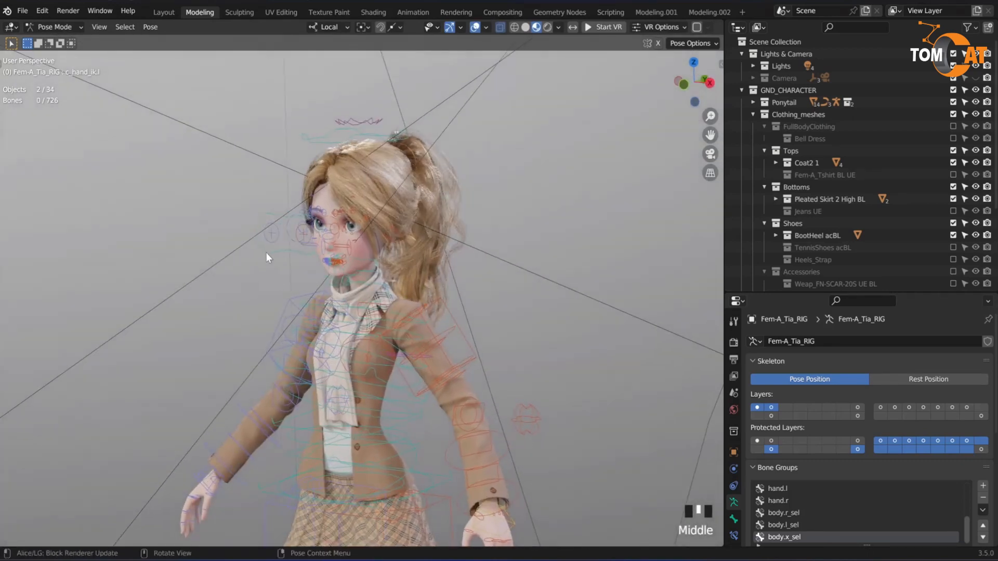
click(234, 296)
click(276, 252)
middle_drag(243, 263, 289, 324)
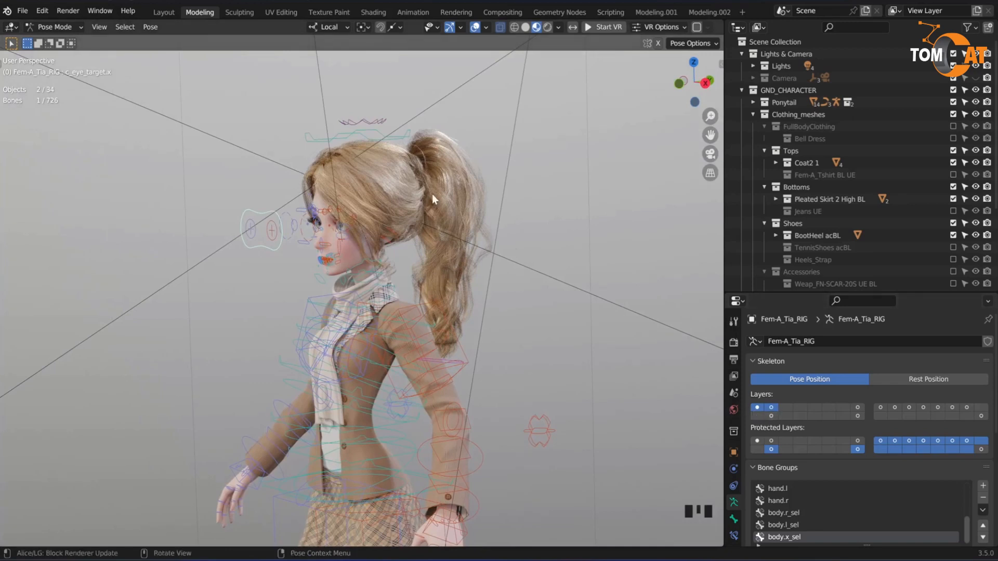
- Identify the ponytail rig's Hair_Centerweight control and the main rig's c_head.x control by selecting each in turn
click(373, 120)
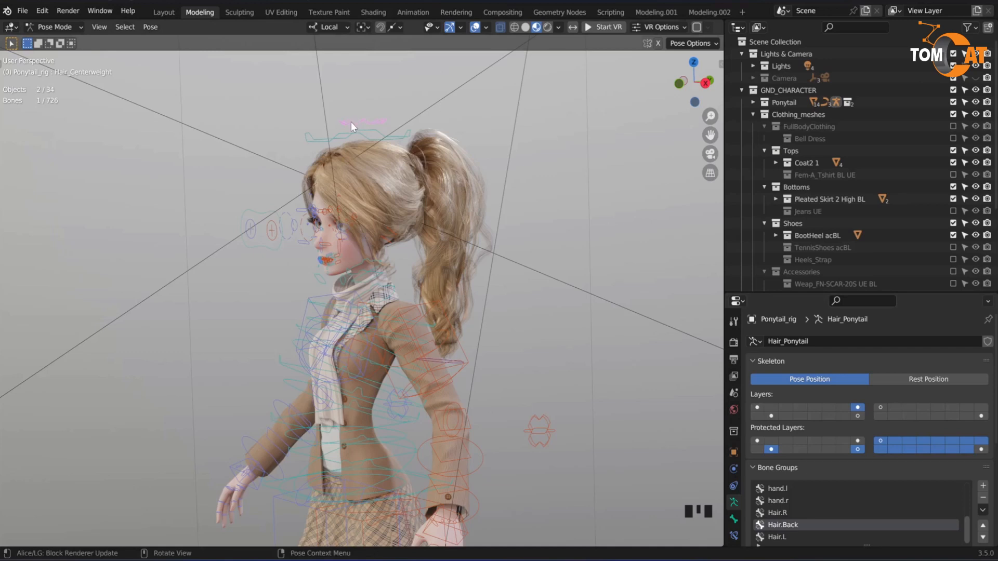
middle_drag(469, 307, 350, 370)
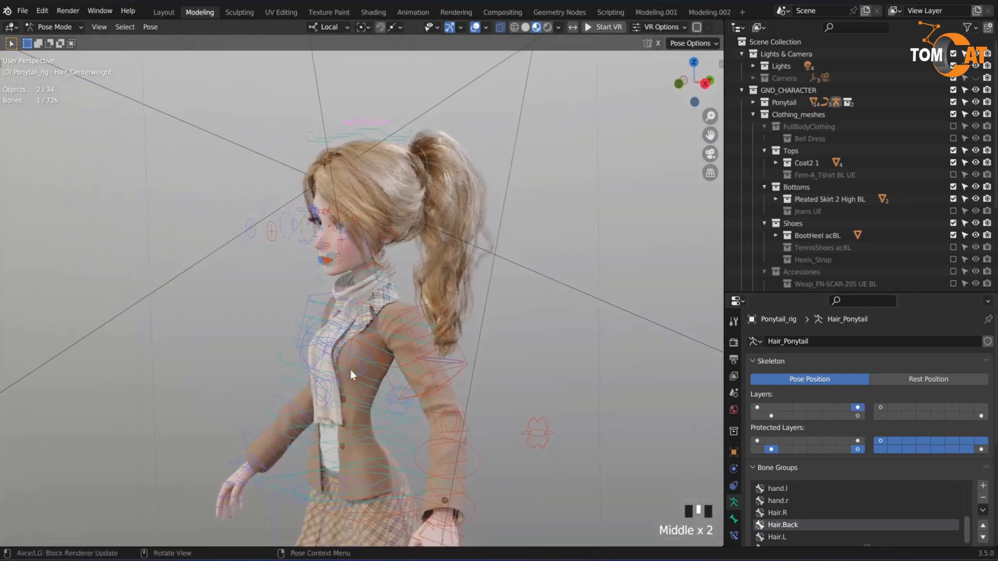
click(308, 137)
middle_drag(416, 314, 478, 353)
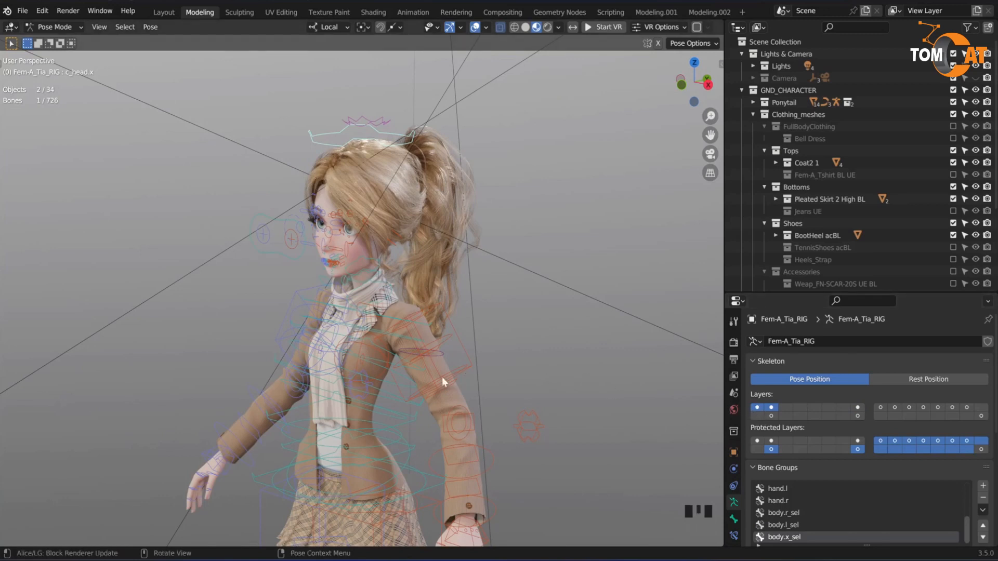
- Show only the first armature layer of the main body rig
click(757, 408)
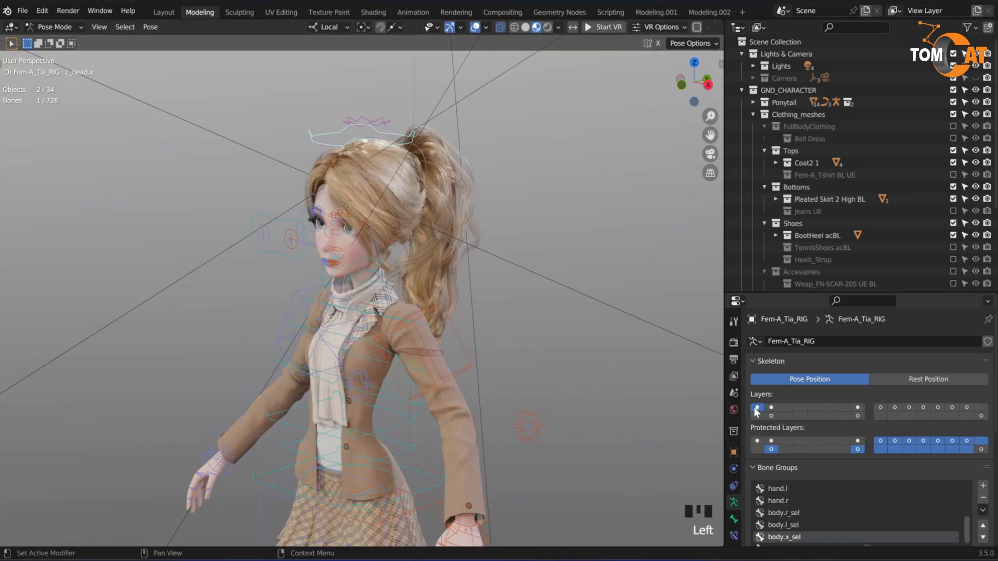
shift+middle_drag(497, 407, 491, 353)
scroll(446, 338, down, 1)
middle_drag(437, 339, 452, 362)
middle_drag(240, 389, 407, 425)
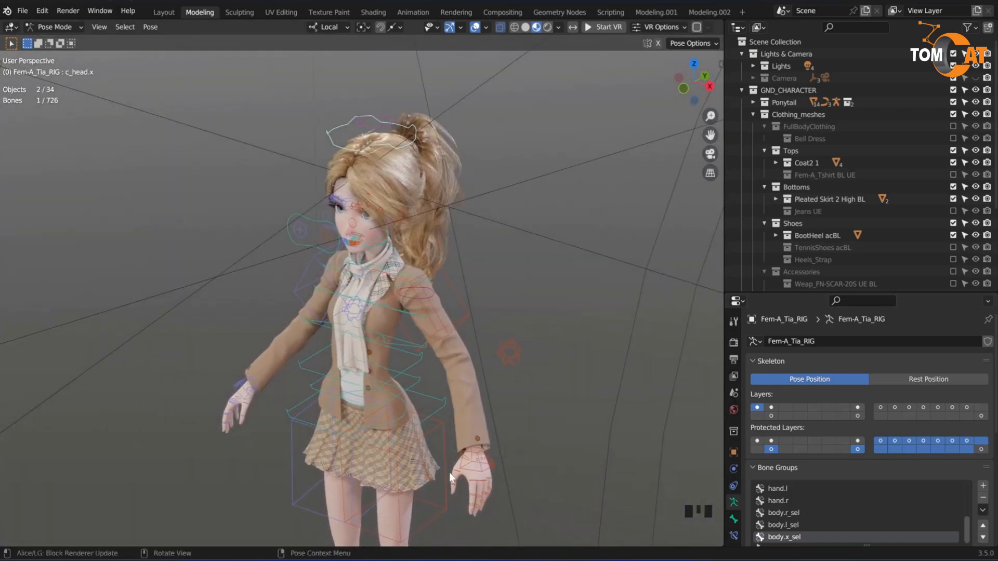
- Pose the left leg by lifting the c_foot_ik.l control and moving the left knee's pole control
shift+middle_drag(449, 473, 367, 350)
scroll(367, 331, down, 2)
shift+middle_drag(413, 494, 384, 454)
click(395, 459)
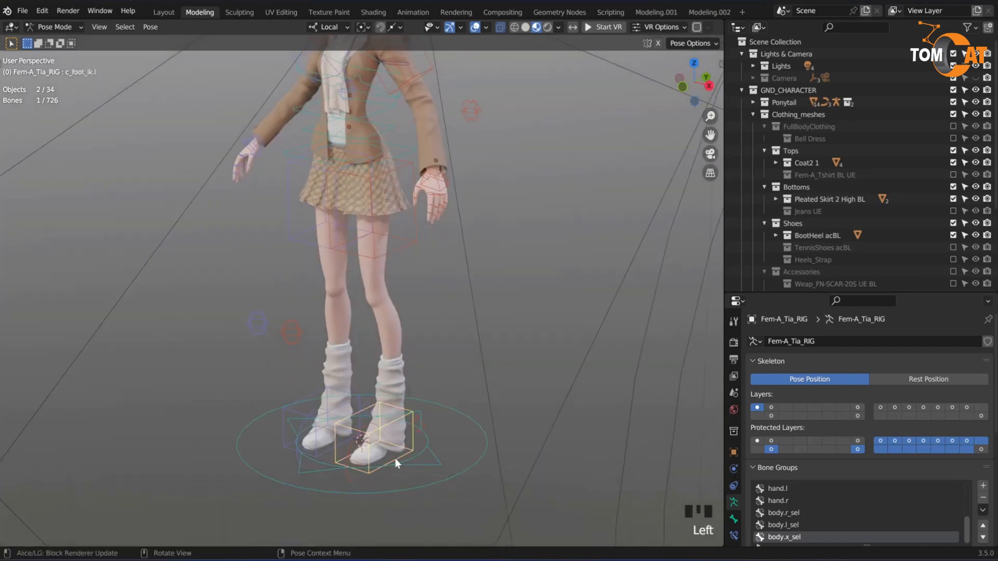
key(g)
click(347, 385)
click(291, 332)
key(g)
click(349, 321)
- Try bending the torso by rotating the c_spine_02.x control
shift+middle_drag(349, 322, 392, 238)
scroll(356, 325, up, 3)
shift+middle_drag(356, 325, 314, 328)
click(314, 327)
key(r)
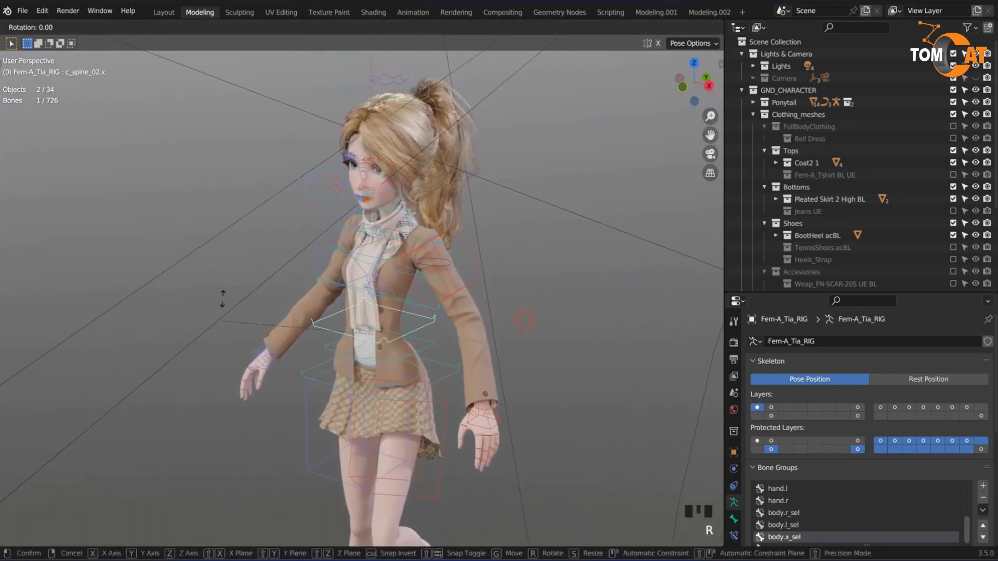
right_click(253, 298)
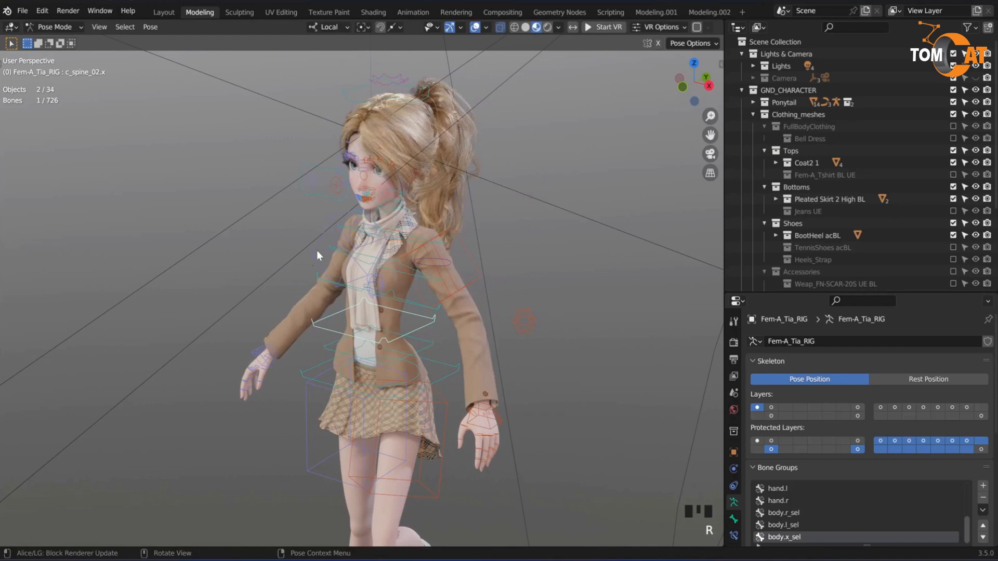
- Switch the main body rig's visible bones to the second armature layer only
click(770, 408)
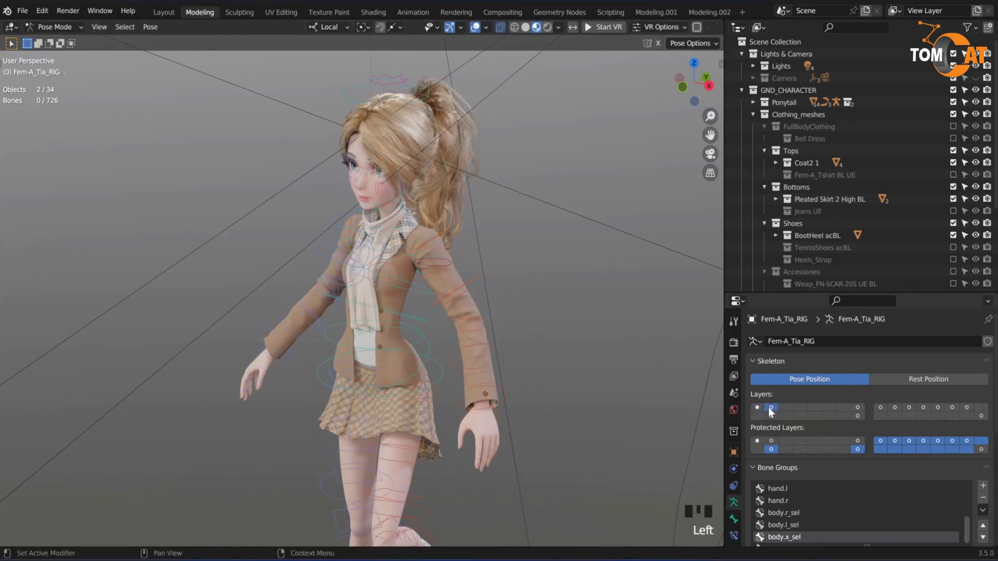
- Try shifting the left forearm with the c_forearm_bend.l control and cancel the move
middle_drag(425, 391, 451, 403)
scroll(451, 404, up, 1)
click(441, 356)
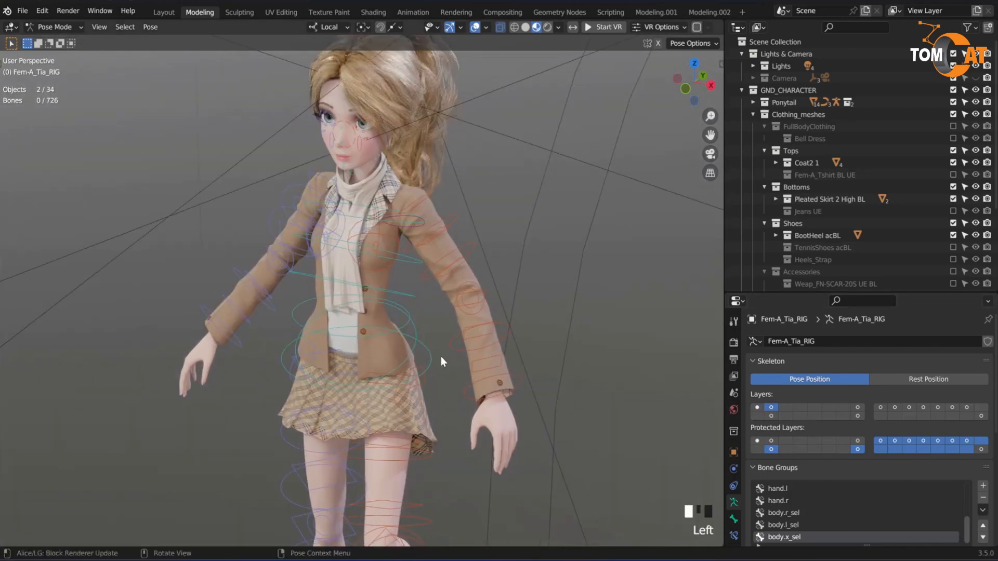
key(g)
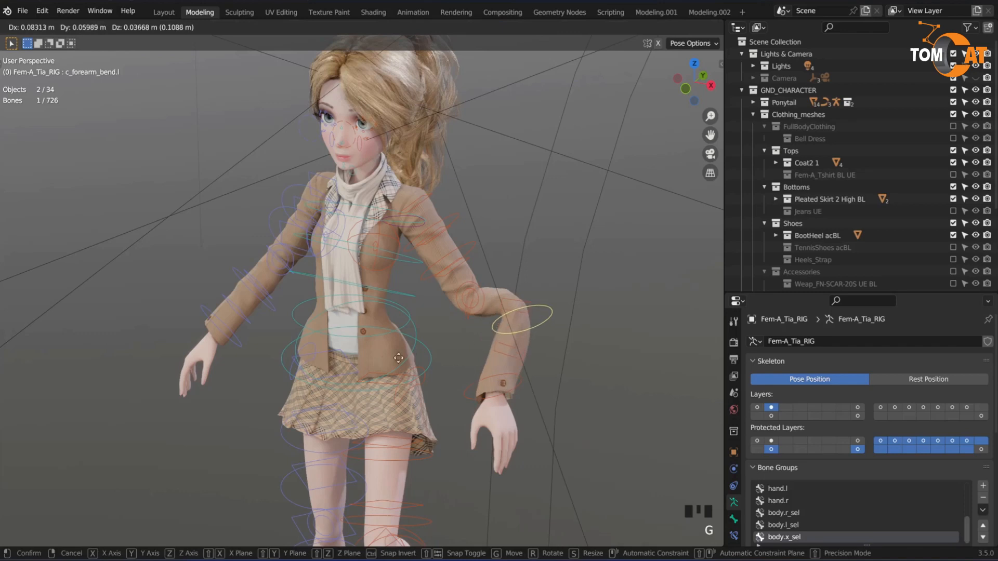
right_click(448, 345)
- Try shifting the right lower eyelid with the c_eyelid_bot_02.r control
middle_drag(420, 360, 409, 316)
scroll(310, 328, up, 6)
scroll(354, 280, up, 3)
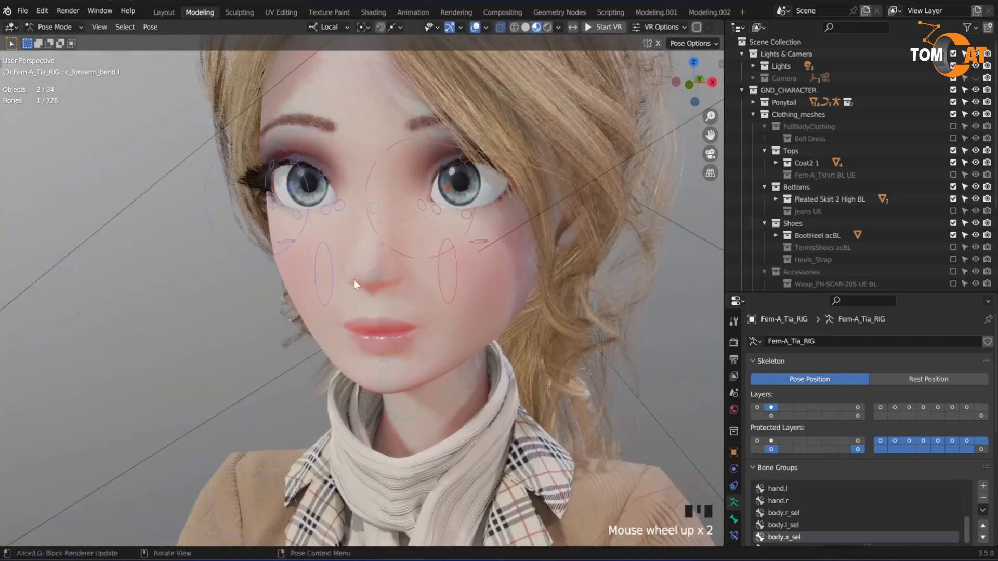
click(291, 209)
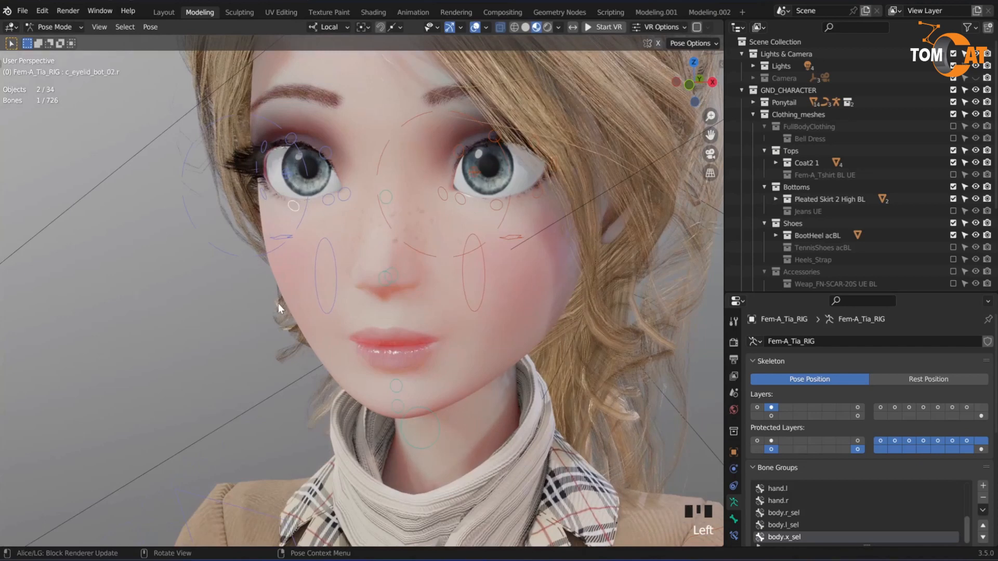
key(g)
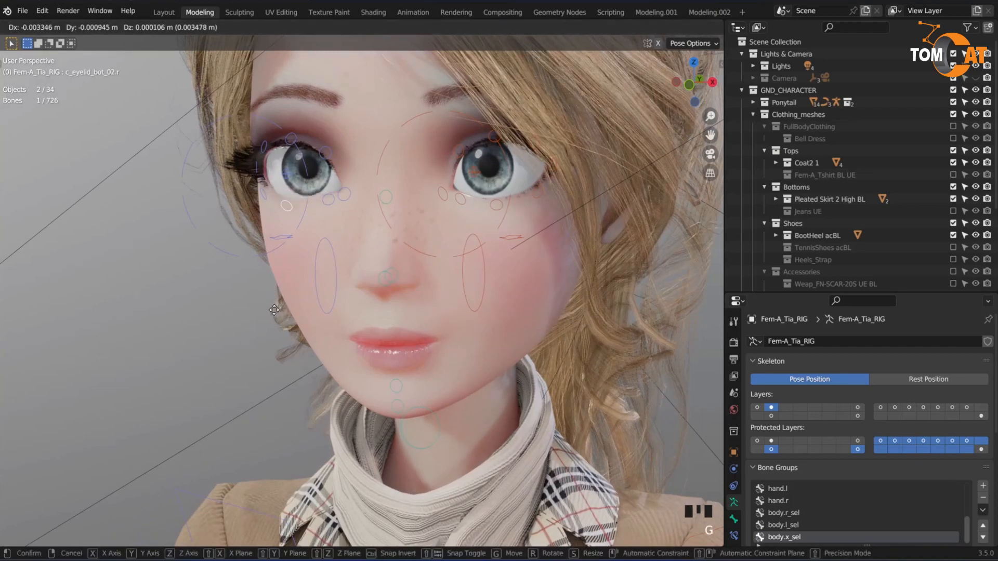
click(273, 307)
- Thicken the left arm slightly by scaling up the c_arm_stretch.l control
scroll(396, 391, down, 2)
shift+middle_drag(460, 382, 363, 257)
scroll(463, 413, down, 2)
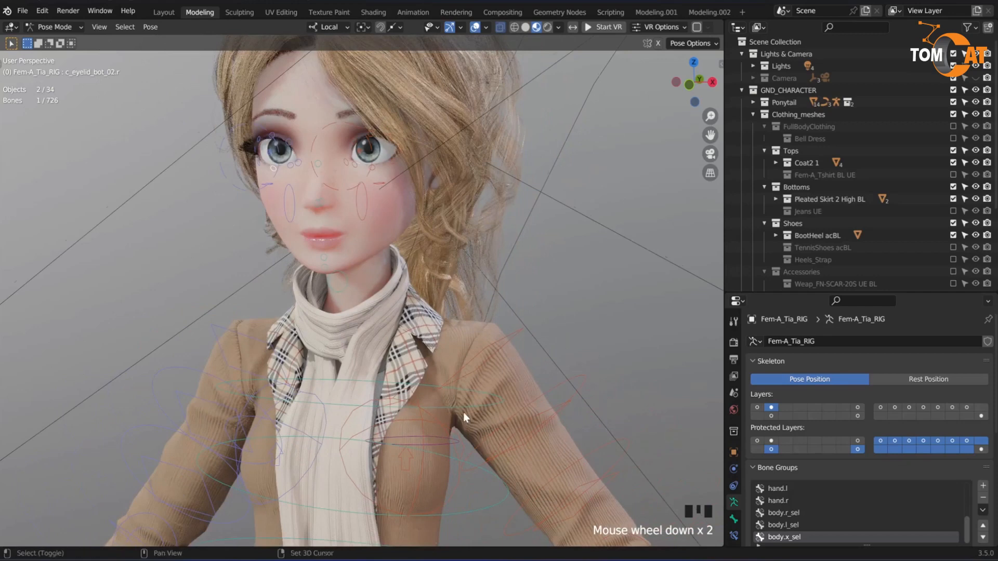
shift+middle_drag(463, 412, 398, 338)
scroll(482, 360, down, 1)
middle_drag(482, 361, 464, 344)
click(521, 362)
middle_drag(521, 363, 352, 361)
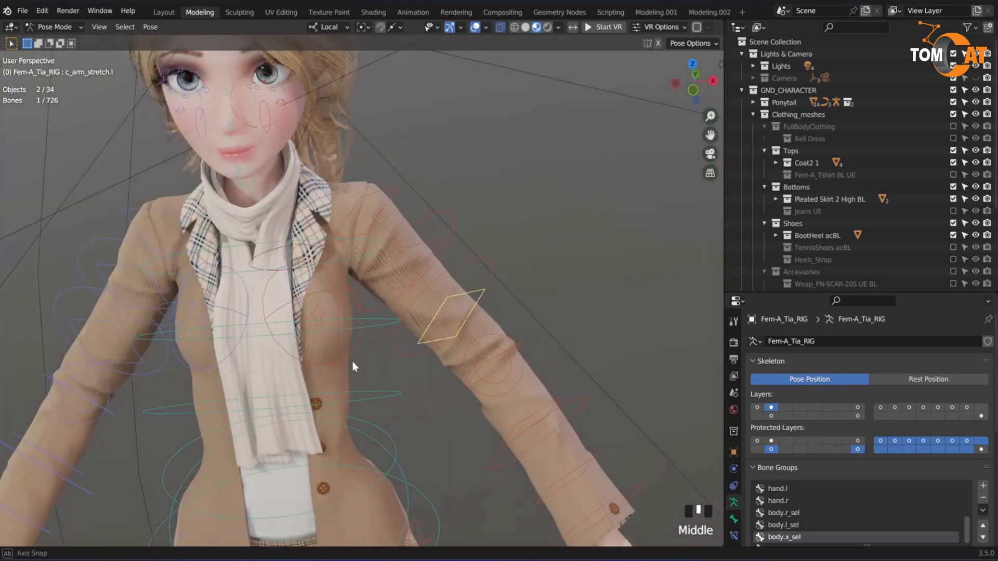
key(s)
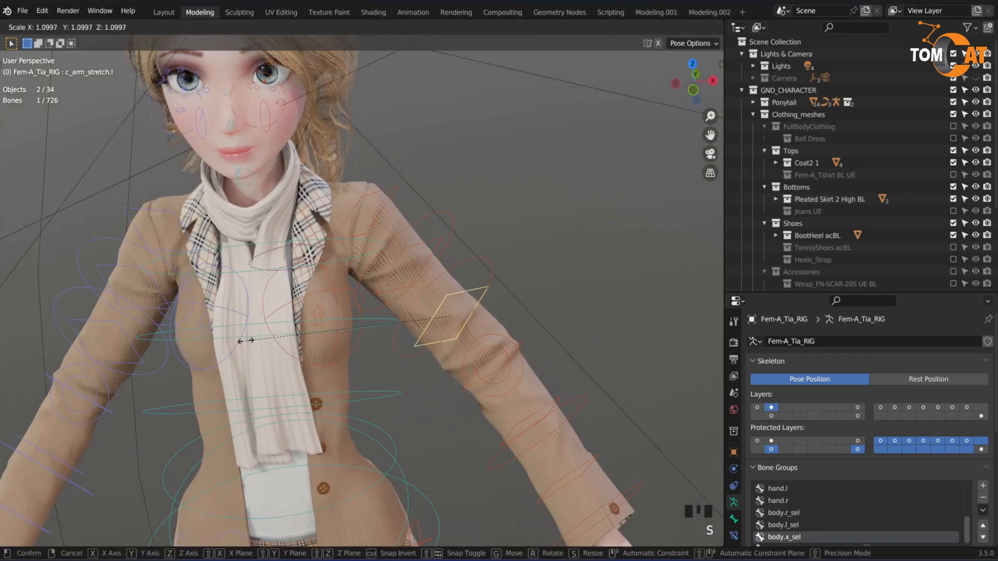
click(291, 338)
- Scale the c_arm_twist_2.l control on the left upper arm to 1.120
click(283, 313)
key(s)
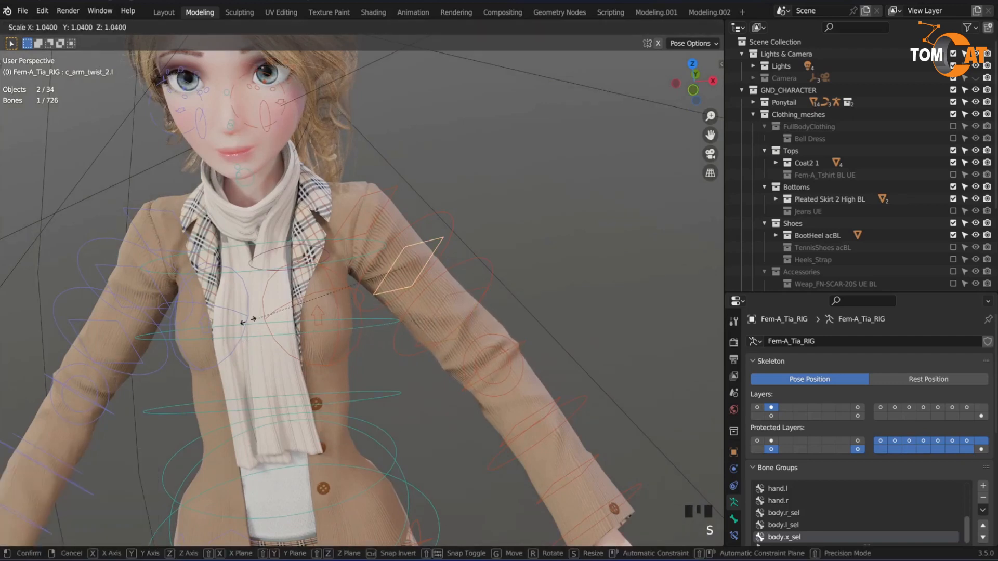
click(263, 351)
- Select all body rig controls shown on the second armature layer
middle_drag(263, 350, 335, 373)
scroll(301, 275, down, 2)
mouse_move(301, 276)
middle_down()
mouse_move(323, 298)
mouse_move(294, 291)
middle_up()
middle_drag(358, 324, 374, 285)
middle_drag(356, 197, 365, 313)
scroll(363, 285, down, 1)
scroll(363, 286, down, 2)
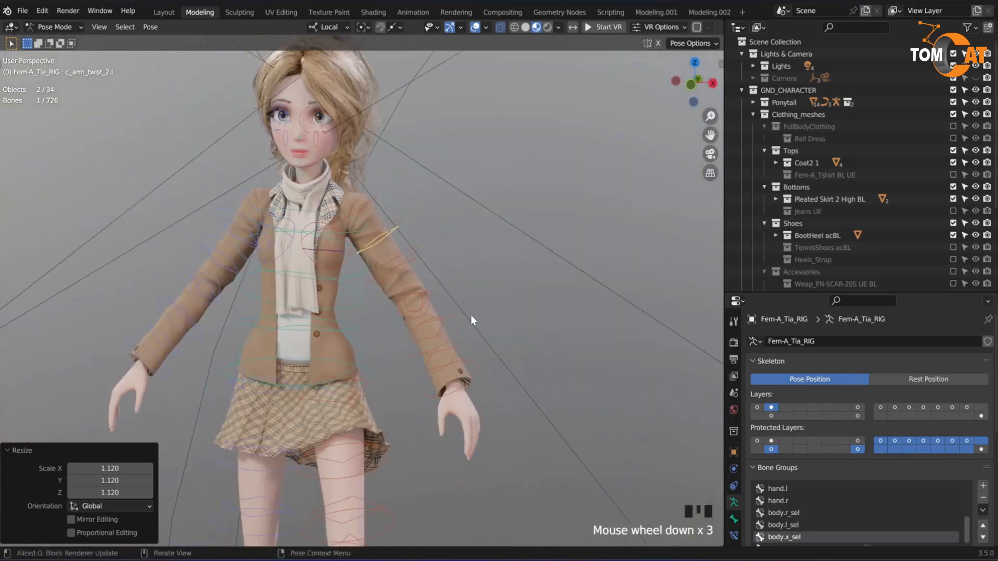
drag(471, 315, 316, 176)
key(a)
scroll(276, 289, down, 2)
shift+middle_drag(275, 289, 329, 257)
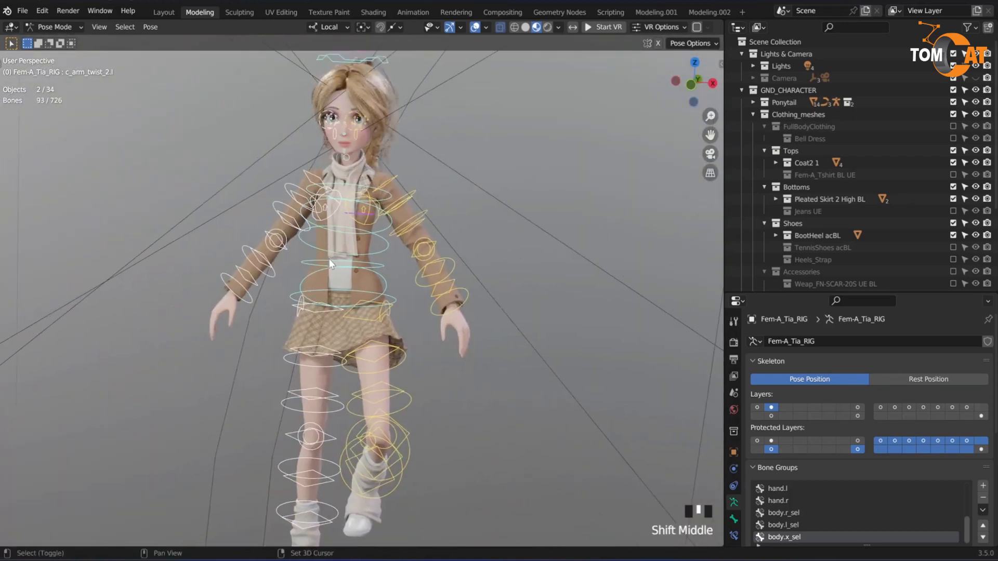
- Show the first armature layer together with the second, select all body controls, reset their pose transforms and deselect them
shift+click(757, 408)
middle_drag(528, 347, 292, 310)
scroll(281, 291, down, 1)
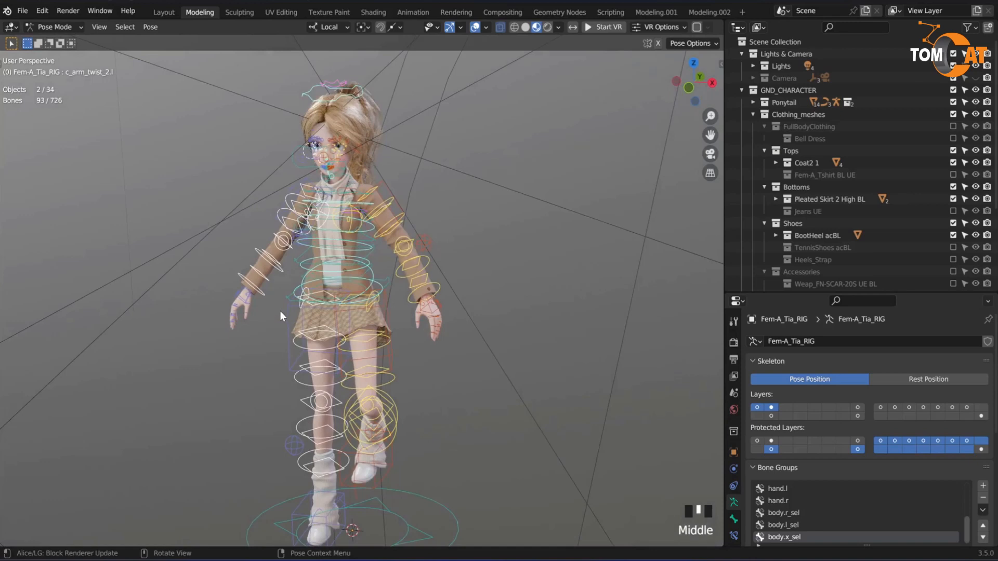
key(a)
key(alt+s)
middle_drag(295, 379, 320, 336)
click(229, 359)
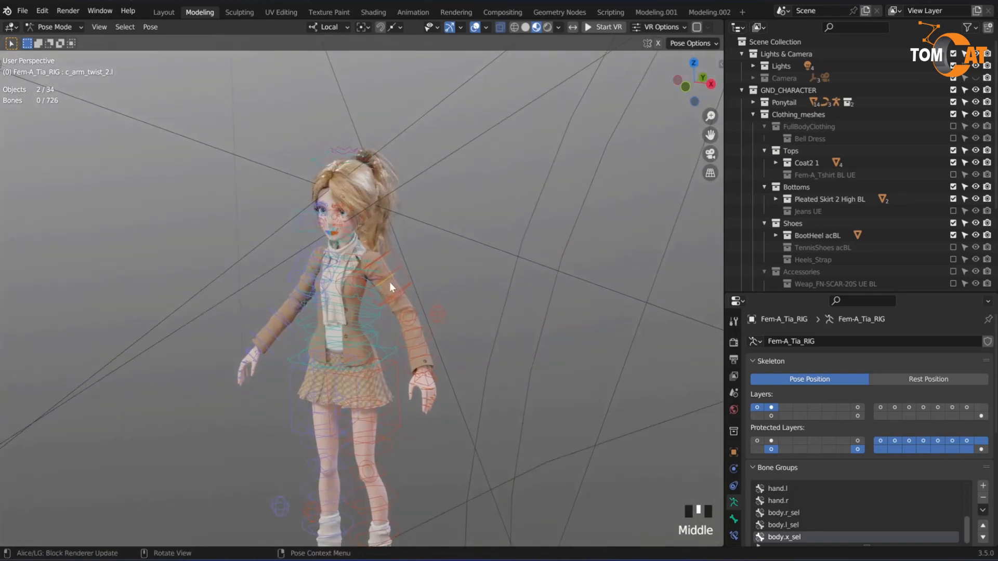
- Show only the eighth armature layer of the main body rig and select the c_head.x control above the head
click(858, 406)
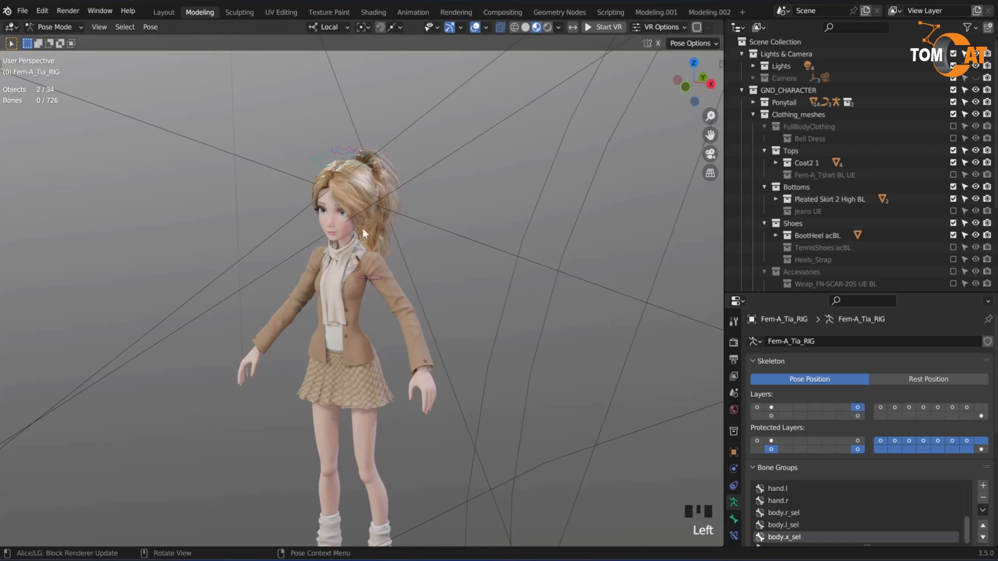
scroll(338, 193, up, 2)
shift+middle_drag(338, 193, 315, 228)
click(305, 204)
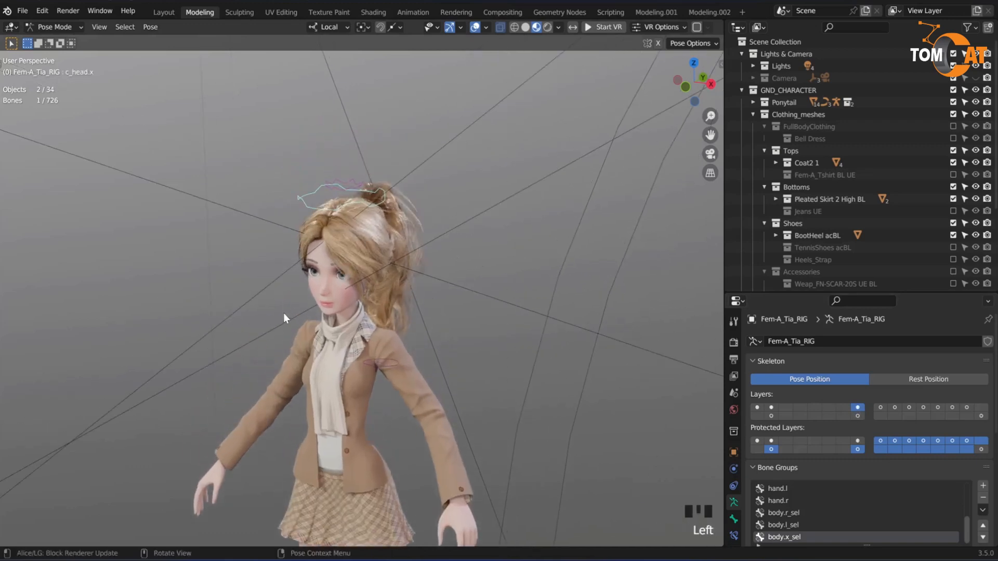
middle_drag(283, 313, 242, 292)
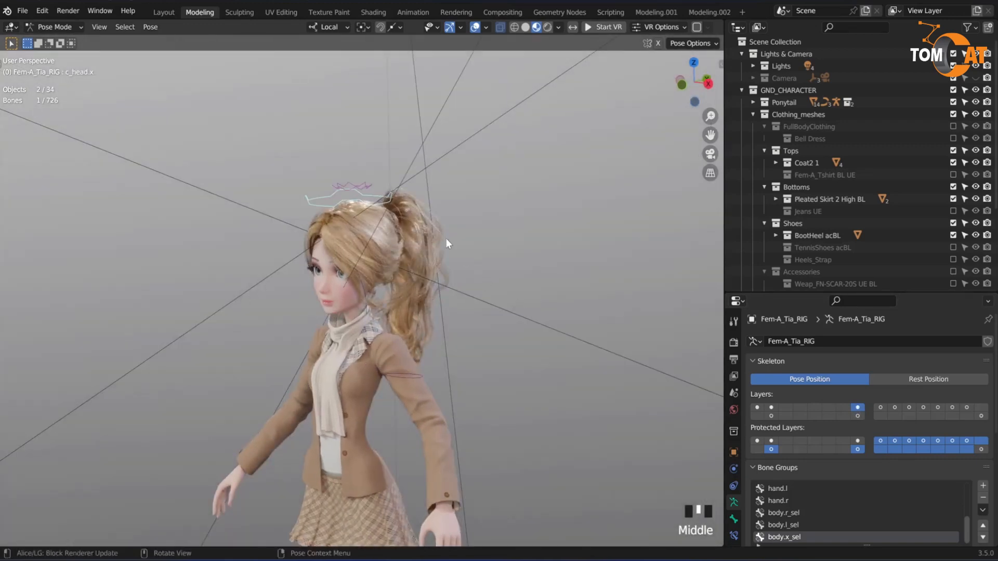
- Select the Hair_Centerweight control and switch the ponytail rig to its first armature layer only
click(334, 184)
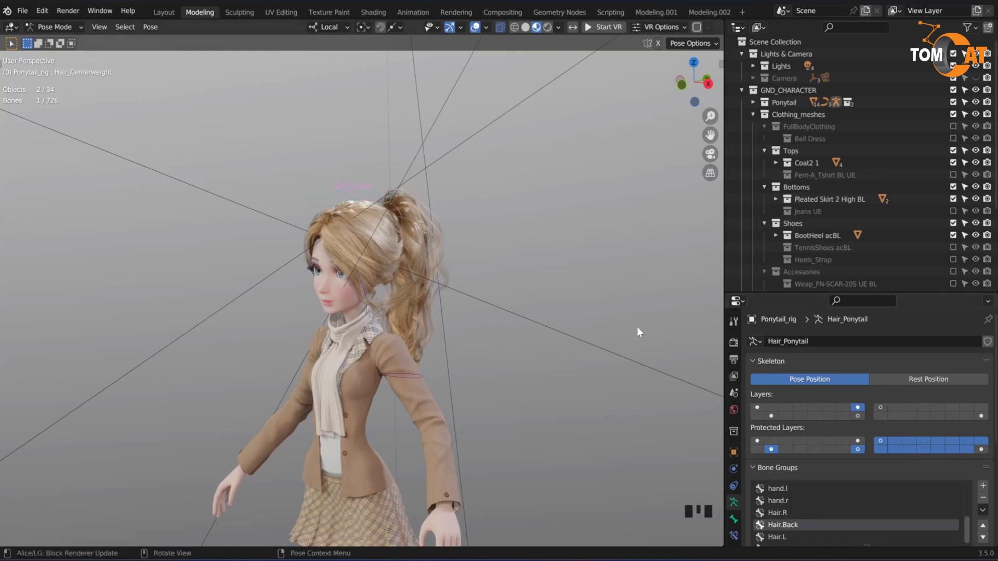
click(757, 407)
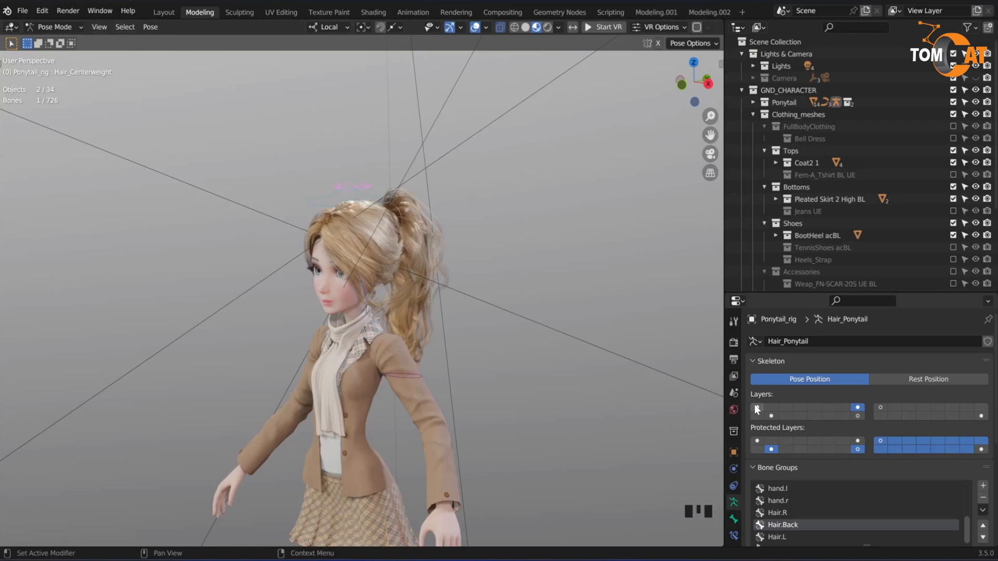
middle_drag(512, 373, 554, 407)
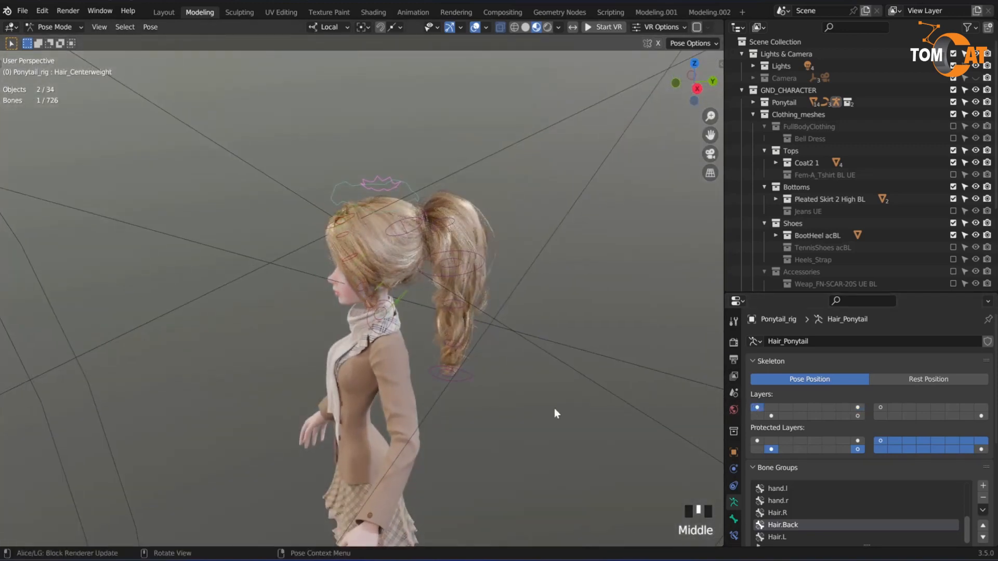
middle_drag(395, 330, 347, 330)
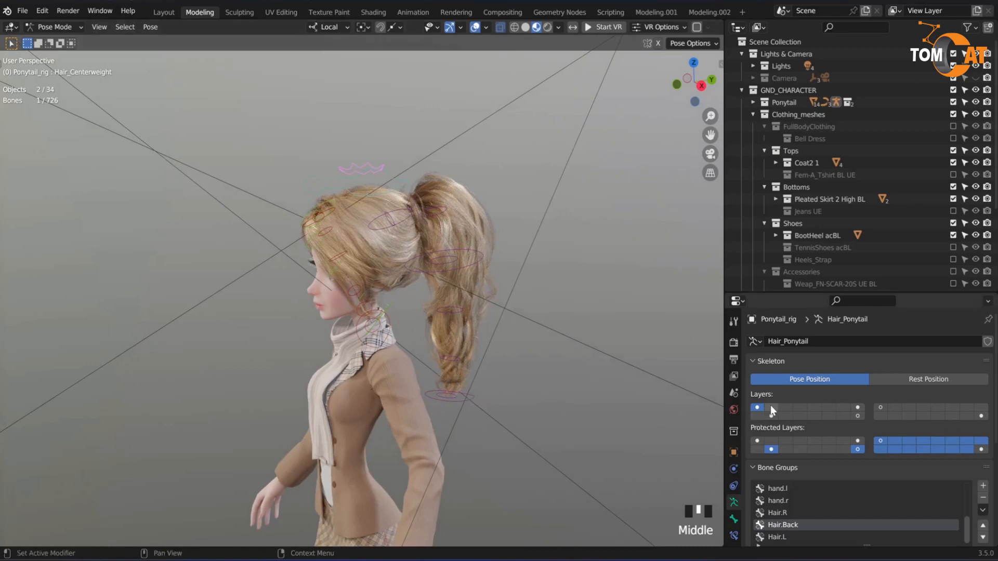
middle_drag(528, 391, 457, 428)
middle_drag(306, 232, 448, 259)
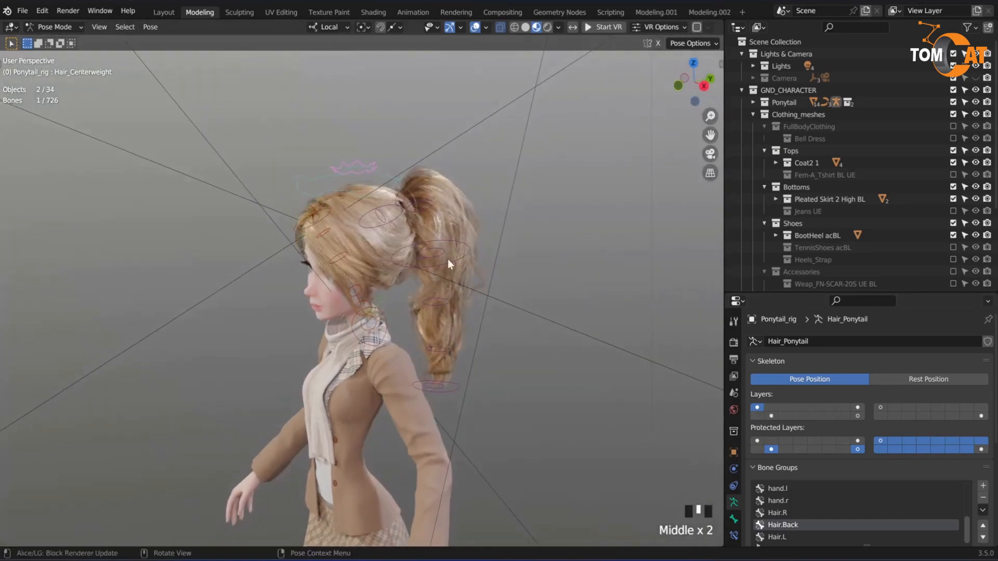
middle_drag(307, 381, 241, 329)
- Try moving the end of the ponytail with the c_spline_tip.x control and cancel the move
click(423, 398)
middle_drag(435, 397, 407, 393)
click(362, 360)
middle_drag(362, 364, 303, 387)
middle_drag(423, 448, 489, 404)
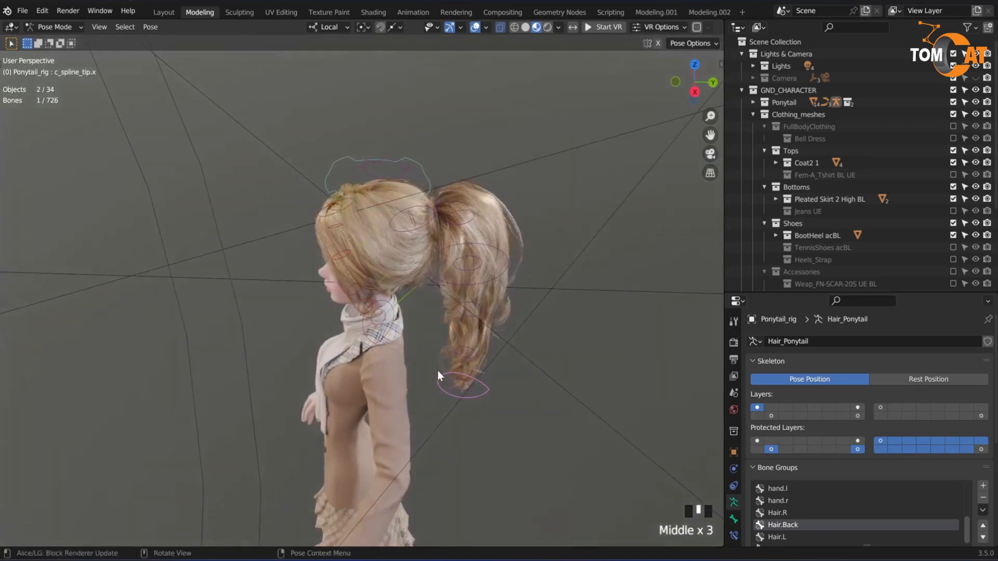
key(g)
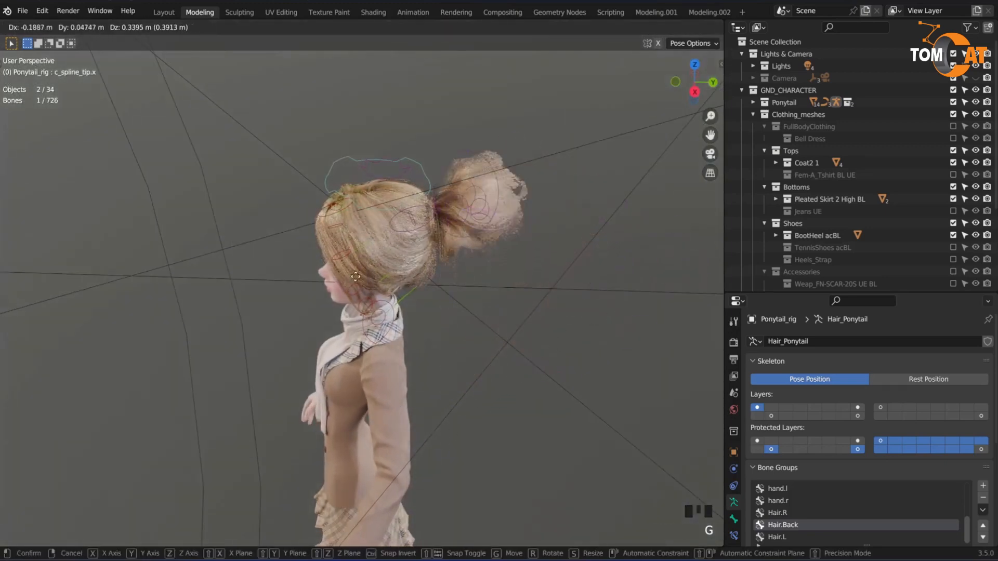
right_click(547, 397)
- Try bending the lower ponytail with the c_spline_05.x control and cancel the move
middle_drag(341, 359, 332, 338)
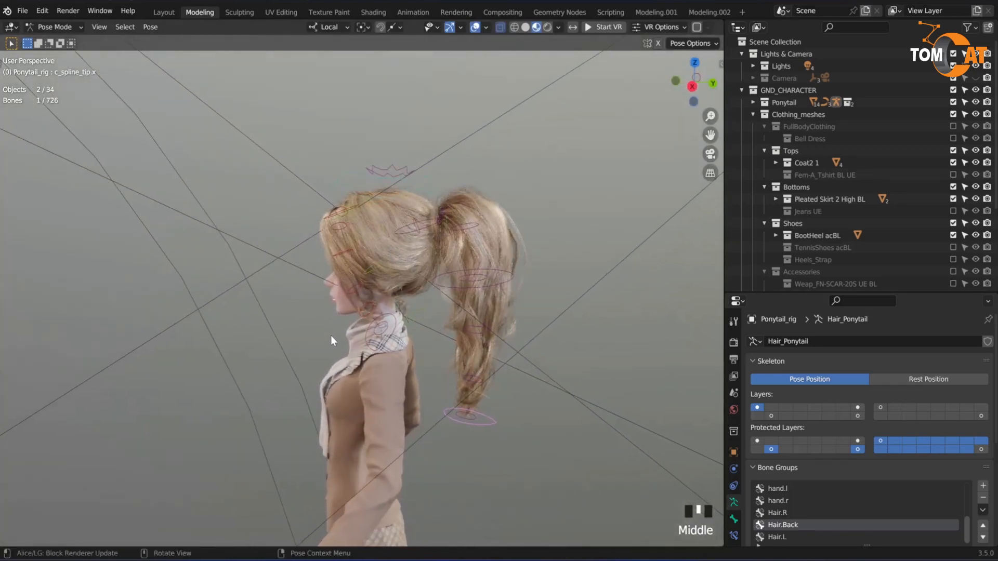
click(455, 331)
key(g)
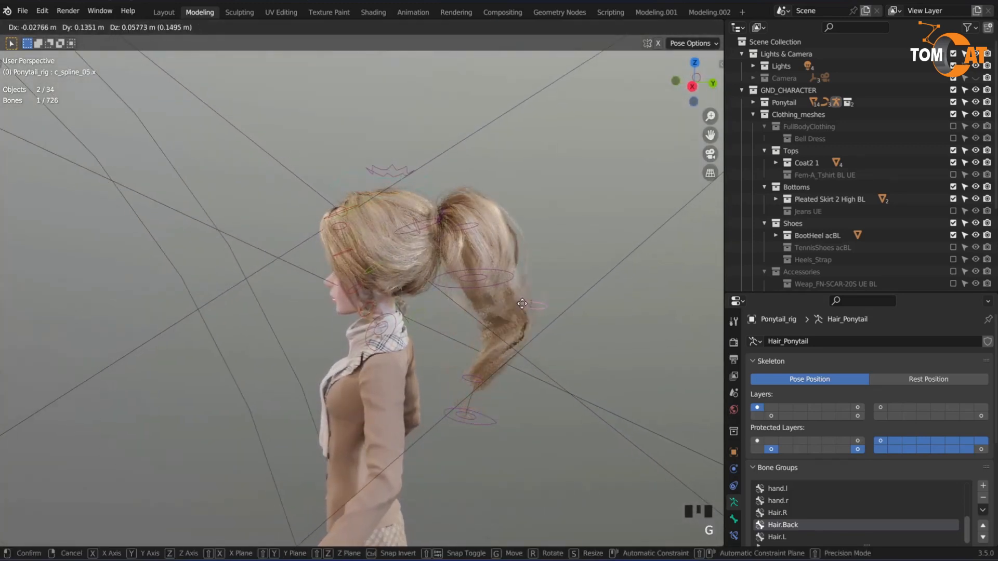
right_click(513, 288)
- Pull the front hair strand outward from the face with the c_spline_tip_dupli_001.x control
middle_drag(358, 325, 327, 333)
scroll(383, 400, up, 2)
click(341, 332)
key(g)
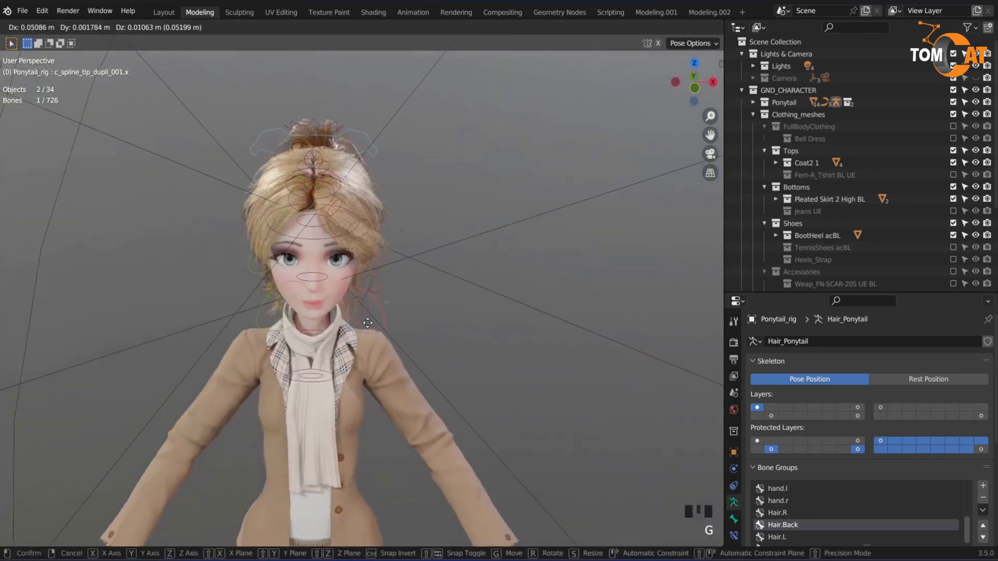
click(394, 207)
click(392, 208)
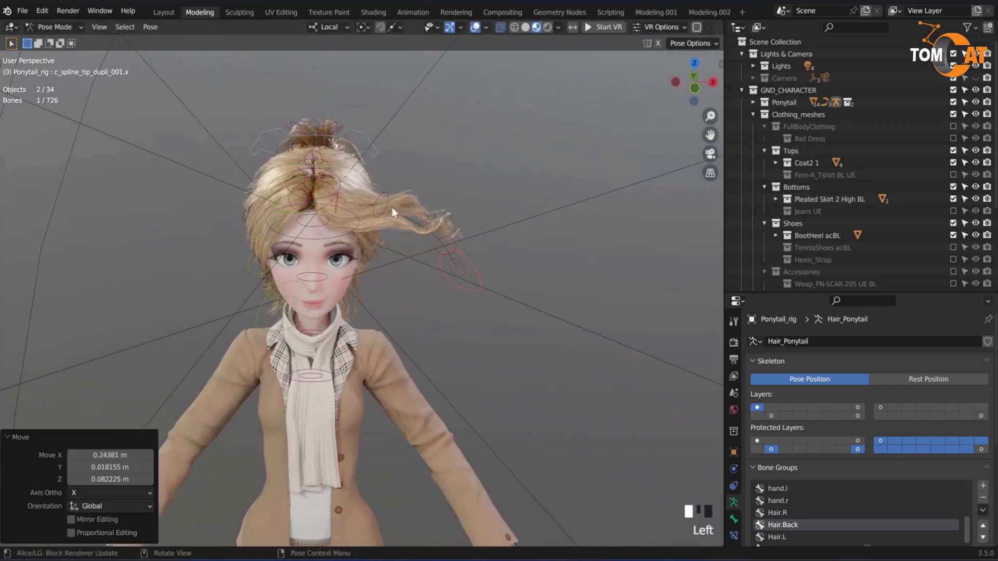
key(g)
click(391, 288)
- Lower the outer part of the front strand by moving the c_spline_05_dupli_001.x control
middle_drag(392, 289, 436, 249)
click(432, 245)
key(g)
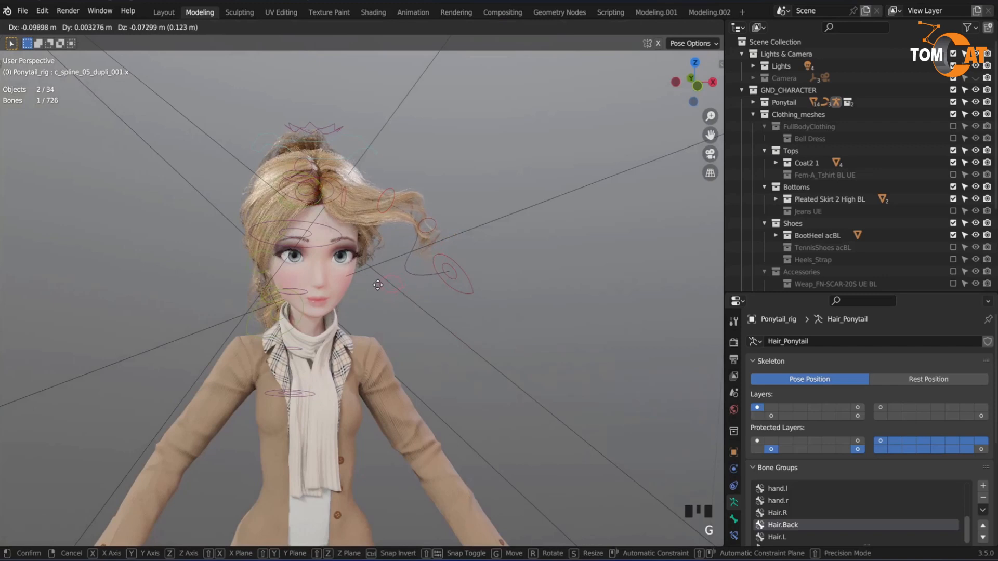
click(396, 292)
- Select all the hair controls around the head, clear their locations and deselect them
middle_drag(399, 316, 351, 322)
scroll(405, 338, down, 2)
drag(506, 401, 220, 120)
key(alt+g)
click(211, 227)
middle_drag(211, 227, 301, 339)
- Select the Hair_Centerweight control and switch the ponytail rig back to its eighth armature layer only
click(353, 180)
middle_drag(631, 383, 404, 255)
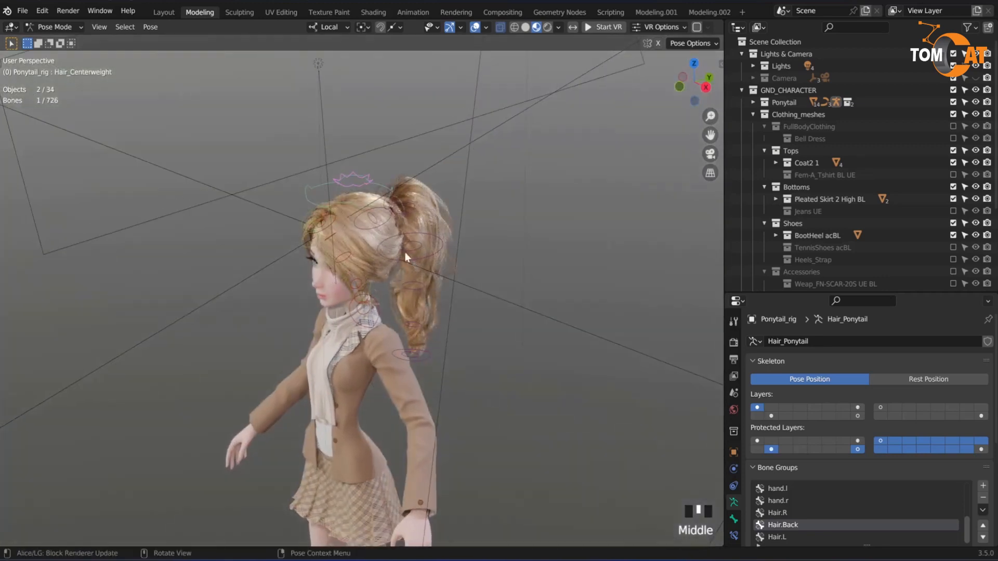
click(858, 407)
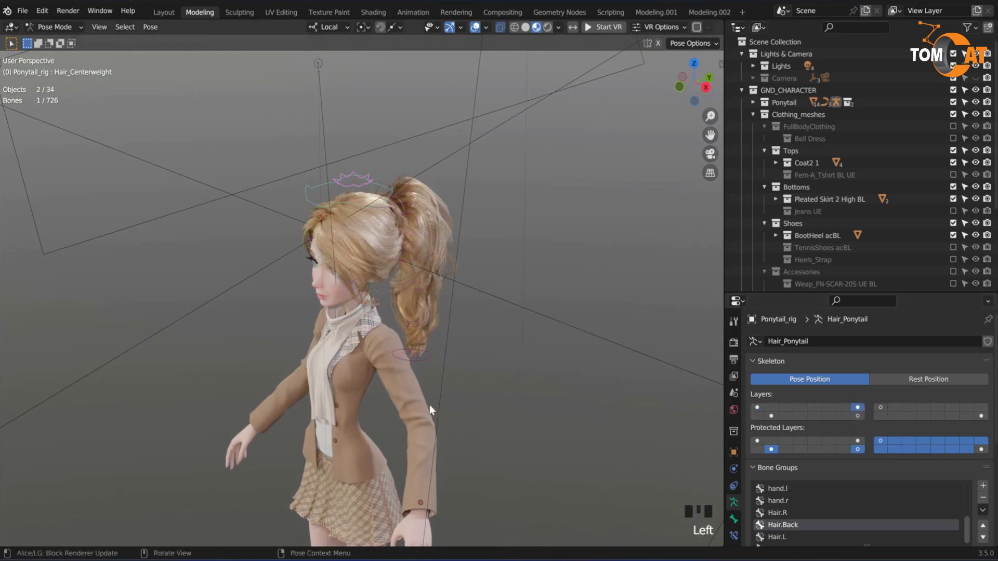
- Select the c_head.x control and show only the first armature layer of the main body rig
click(333, 206)
click(756, 407)
shift+middle_drag(715, 410, 567, 368)
scroll(763, 413, down, 1)
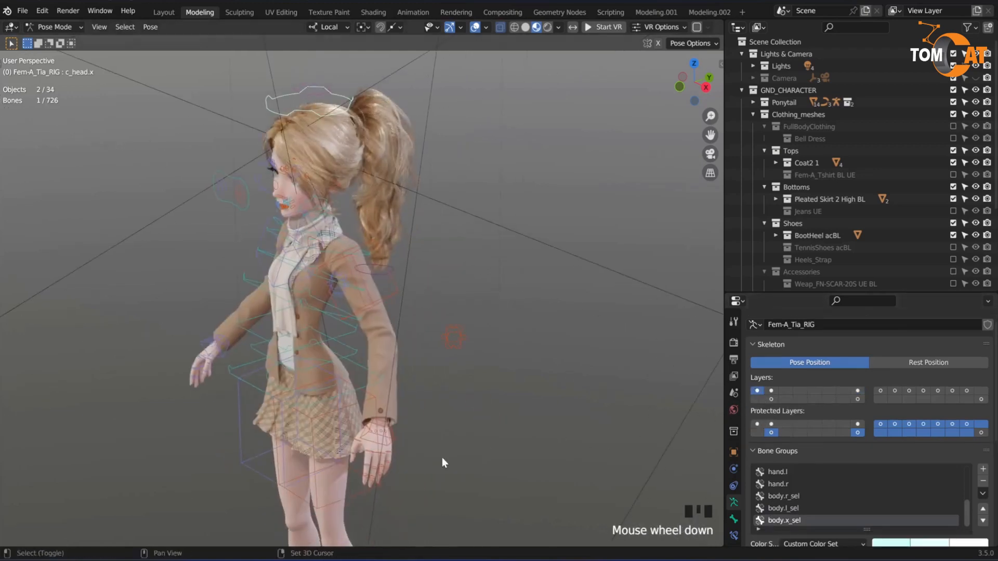
scroll(466, 360, down, 1)
middle_drag(466, 360, 446, 388)
scroll(437, 319, down, 1)
middle_drag(437, 319, 461, 325)
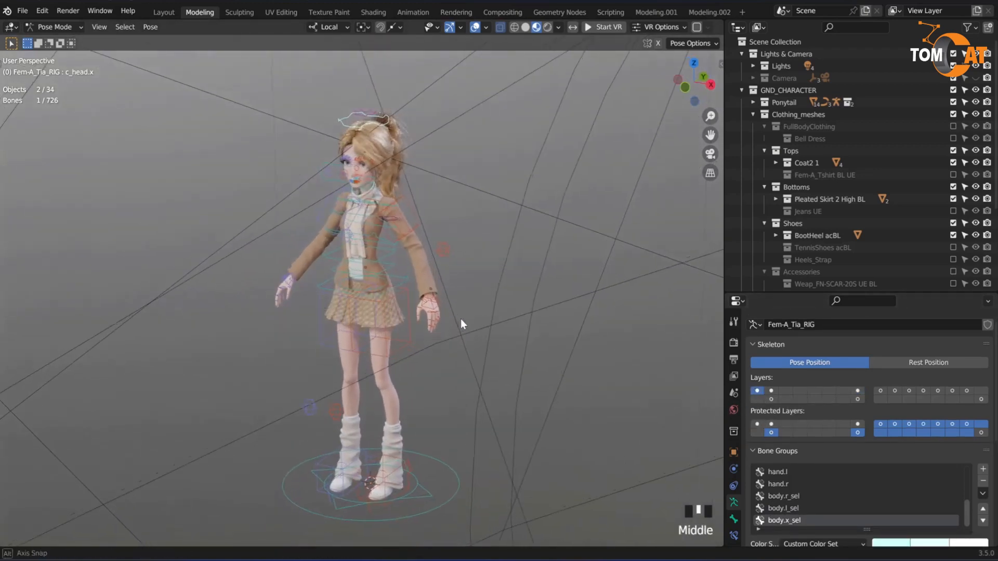
mouse_move(387, 322)
middle_down()
mouse_move(410, 310)
mouse_move(391, 332)
middle_up()
scroll(409, 310, up, 2)
scroll(388, 333, up, 1)
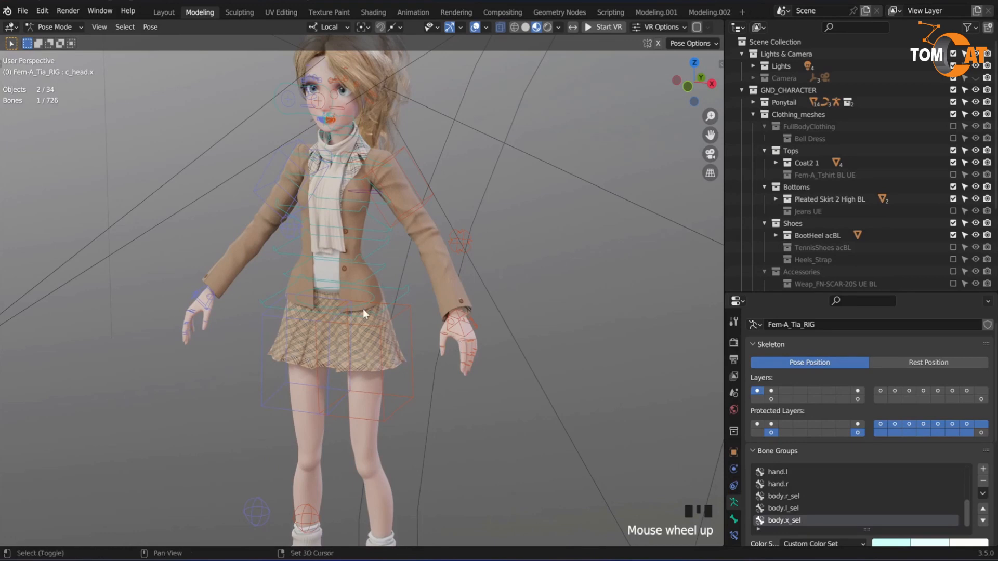
- Select the left hand's c_hand_ik.l control and show the viewport sidebar
shift+middle_drag(367, 311, 400, 383)
click(451, 417)
click(451, 357)
middle_drag(343, 384, 353, 388)
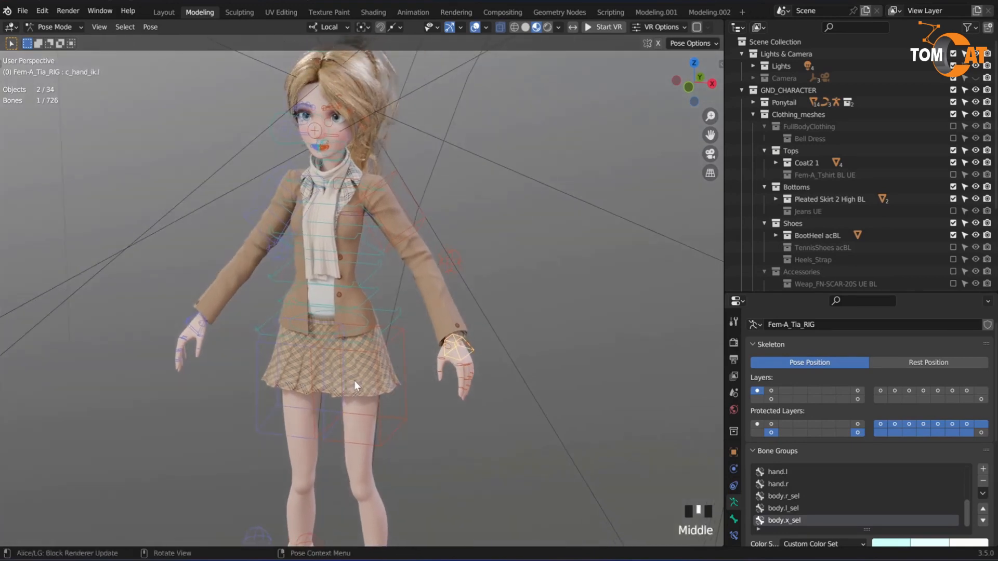
key(n)
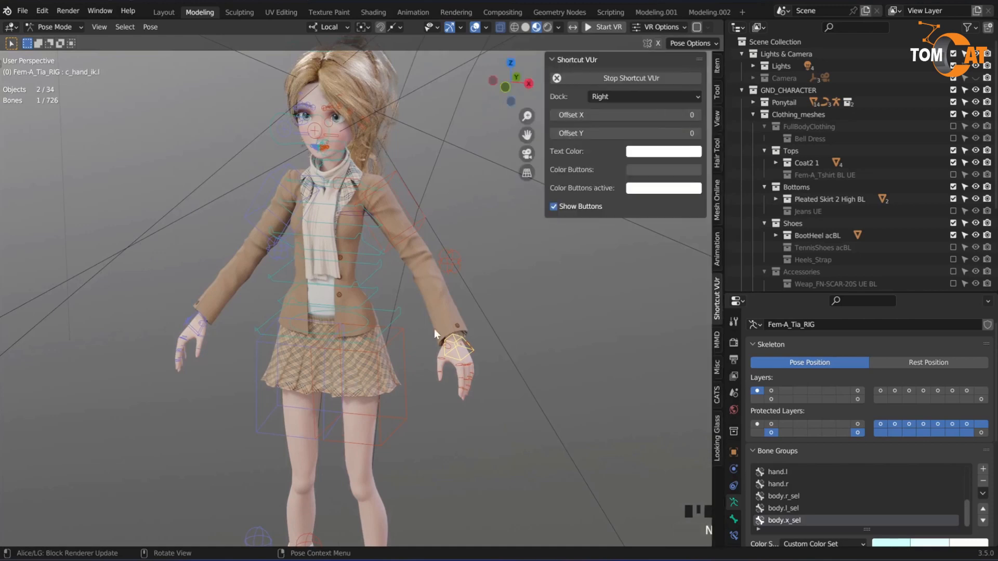
- Display the Rig Main Properties settings for the left hand's c_hand_ik.l control in the sidebar
shift+middle_drag(434, 329, 425, 285)
click(718, 68)
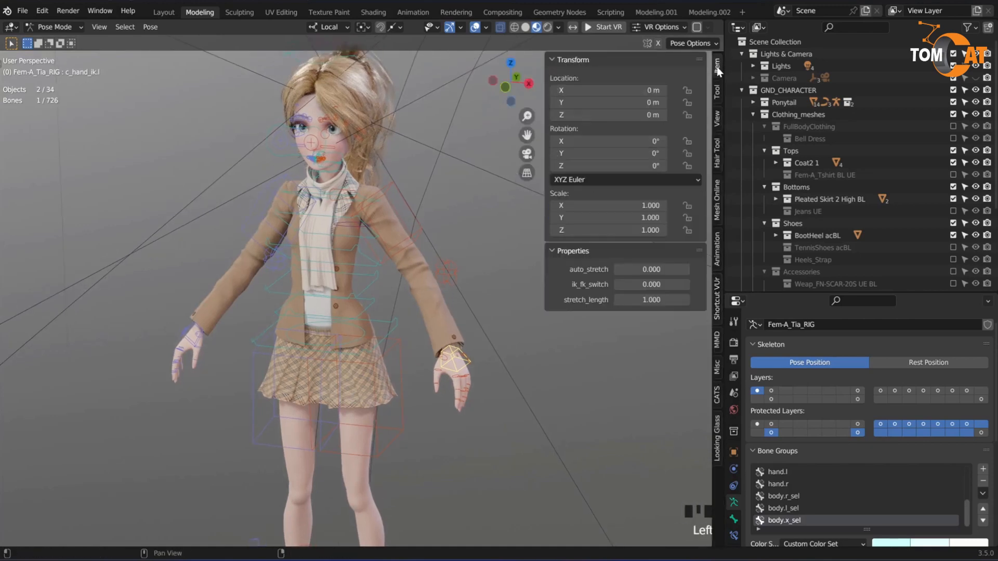
click(717, 92)
mouse_move(486, 283)
middle_down()
mouse_move(456, 277)
mouse_move(481, 265)
middle_up()
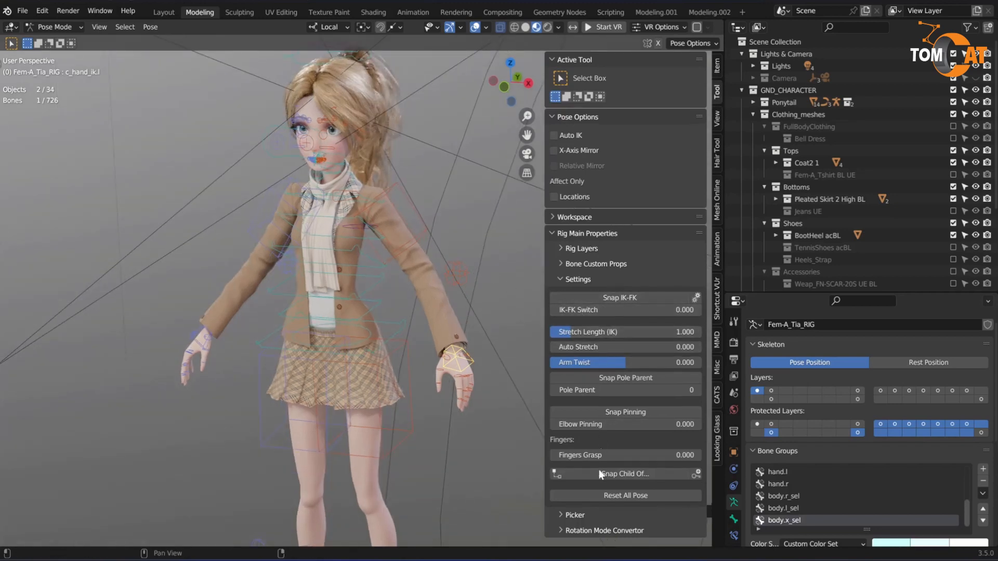
shift+middle_drag(459, 346, 436, 335)
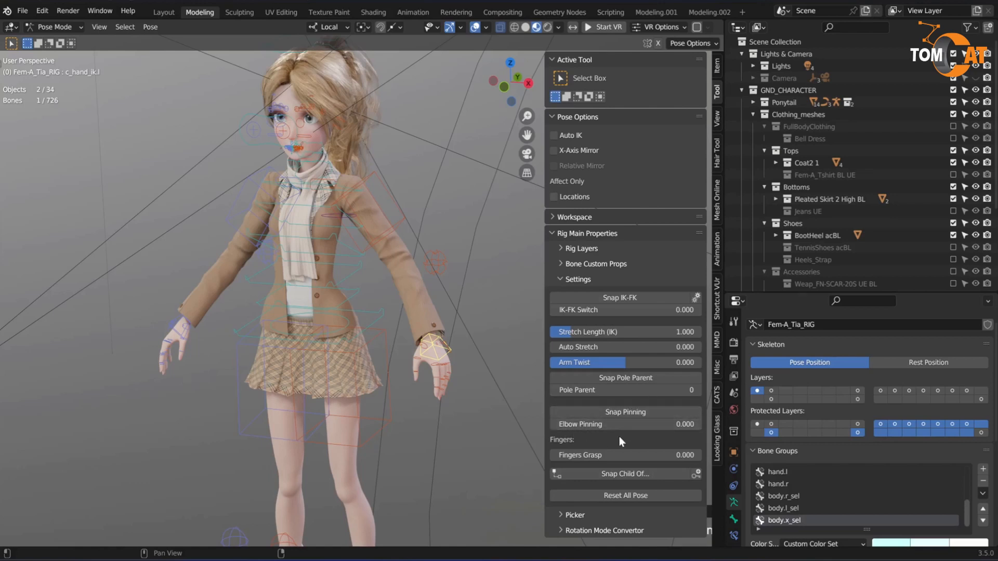
- Try moving the left hand's IK control up and inward by about 0.28 m to bend the arm
middle_drag(475, 410, 328, 366)
scroll(388, 364, up, 3)
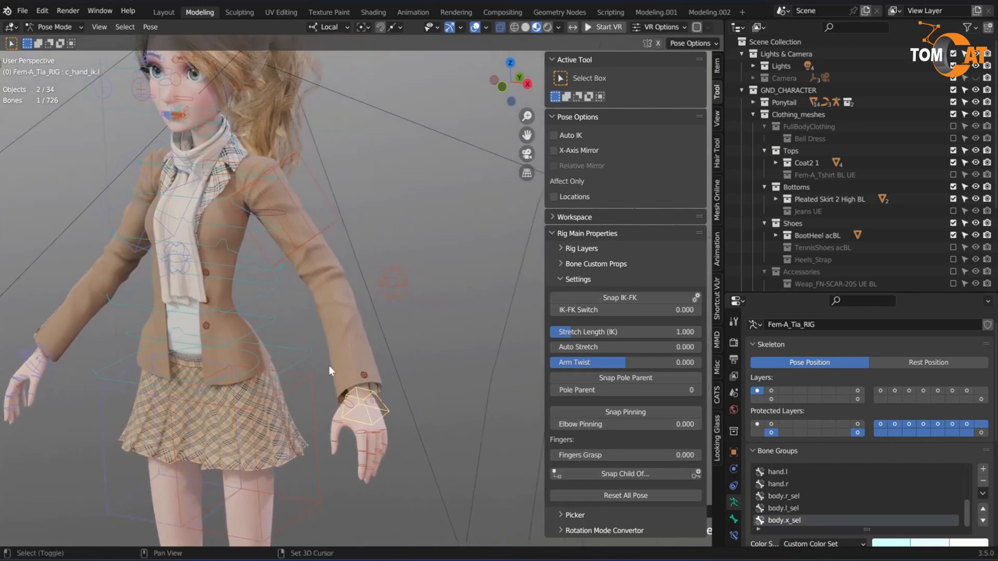
scroll(374, 406, down, 1)
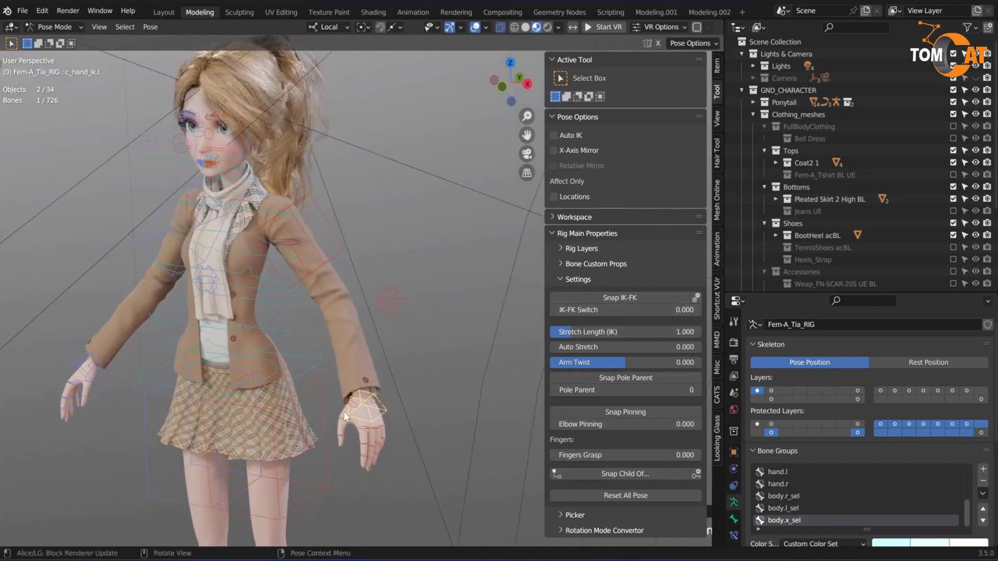
click(605, 298)
key(g)
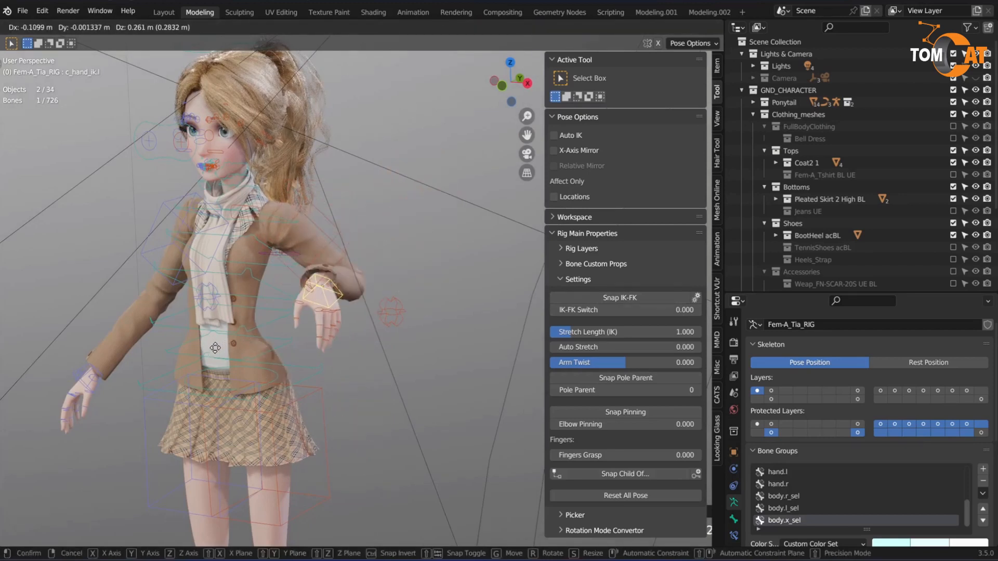
right_click(252, 396)
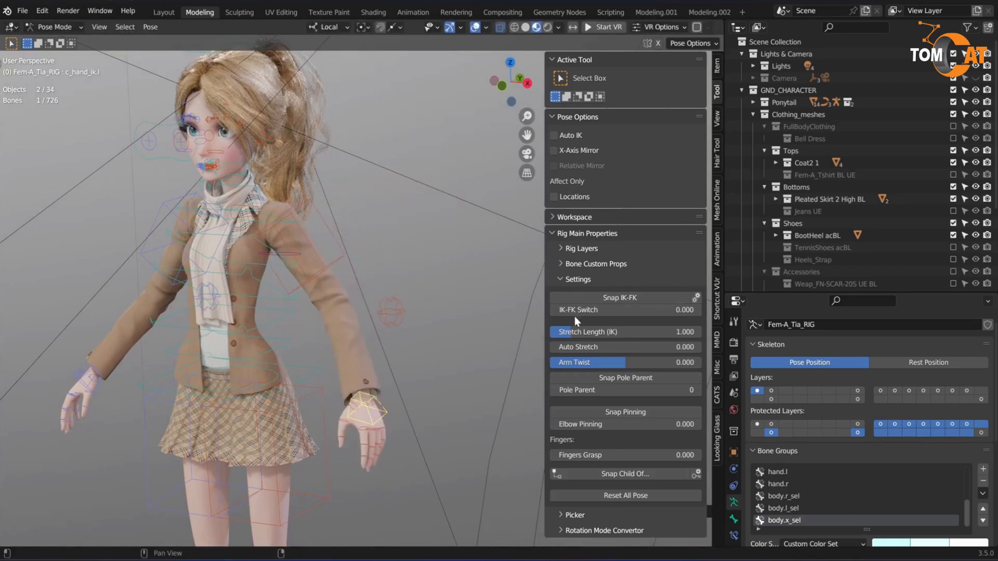
- Switch the left arm to FK with Snap IK-FK and try rotating its hand control
click(612, 297)
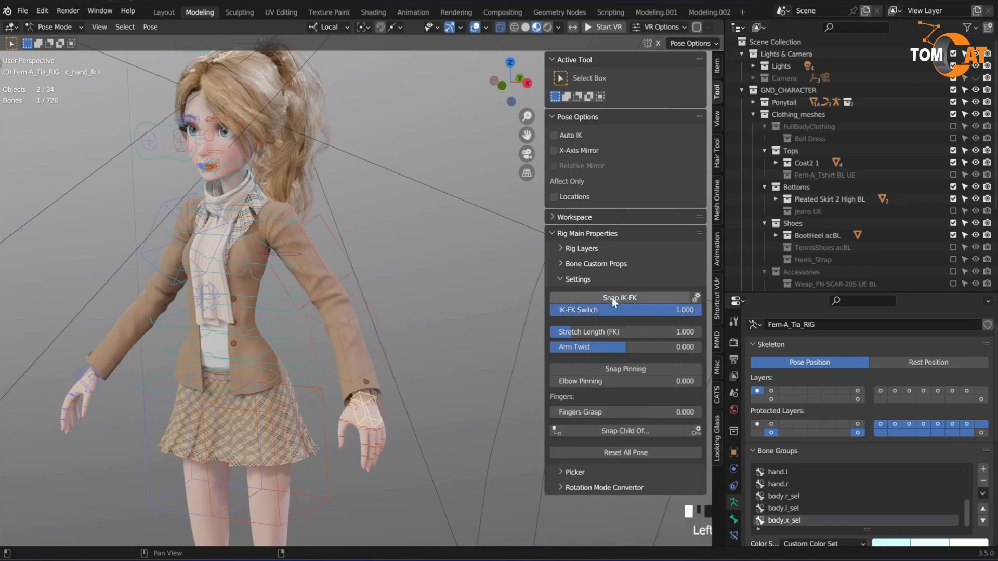
middle_drag(372, 366, 294, 379)
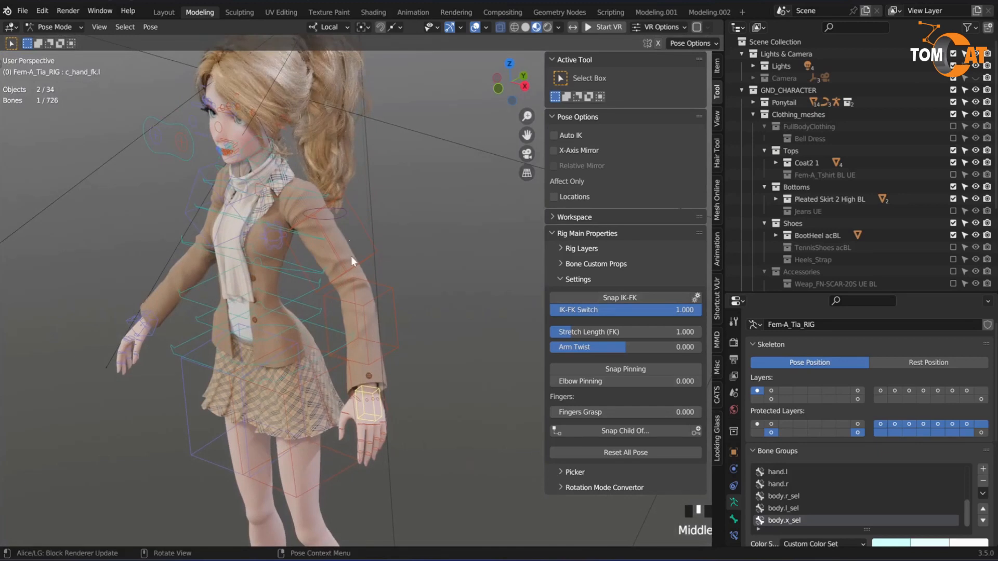
middle_drag(351, 257, 351, 373)
middle_drag(375, 432, 361, 460)
key(r)
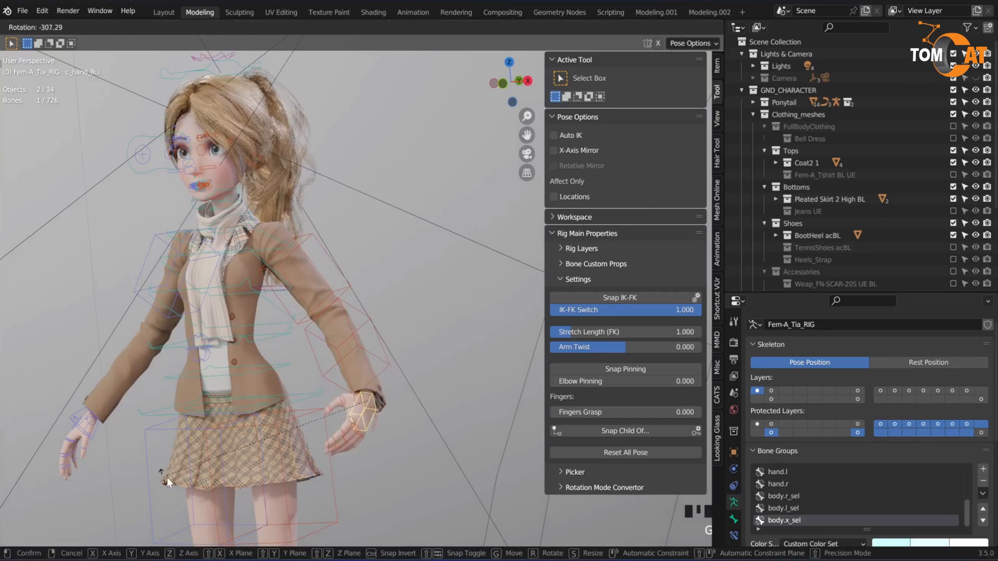
key(Escape)
- Rotate the left forearm's FK control to bend the elbow, and try rotating the upper arm control
middle_drag(291, 381, 339, 352)
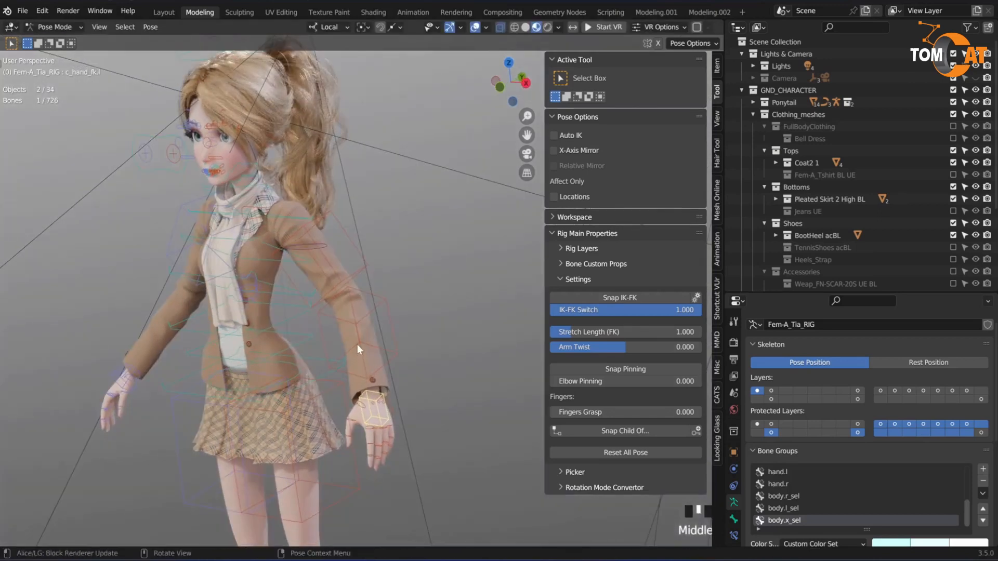
click(364, 366)
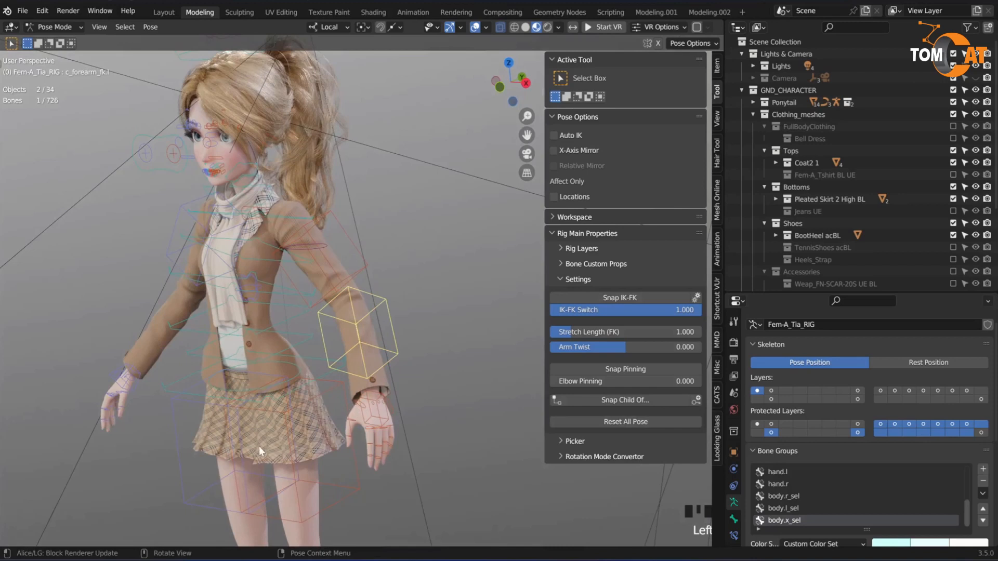
key(r)
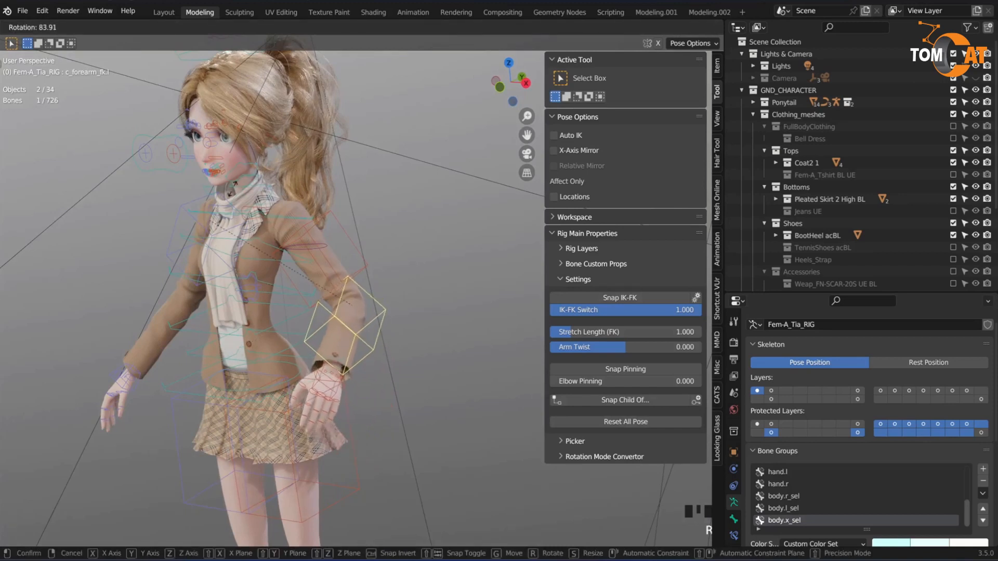
click(232, 188)
click(326, 316)
click(329, 298)
key(r)
right_click(432, 363)
- Clear the rotations of all rig controls and snap the left arm back to IK
key(a)
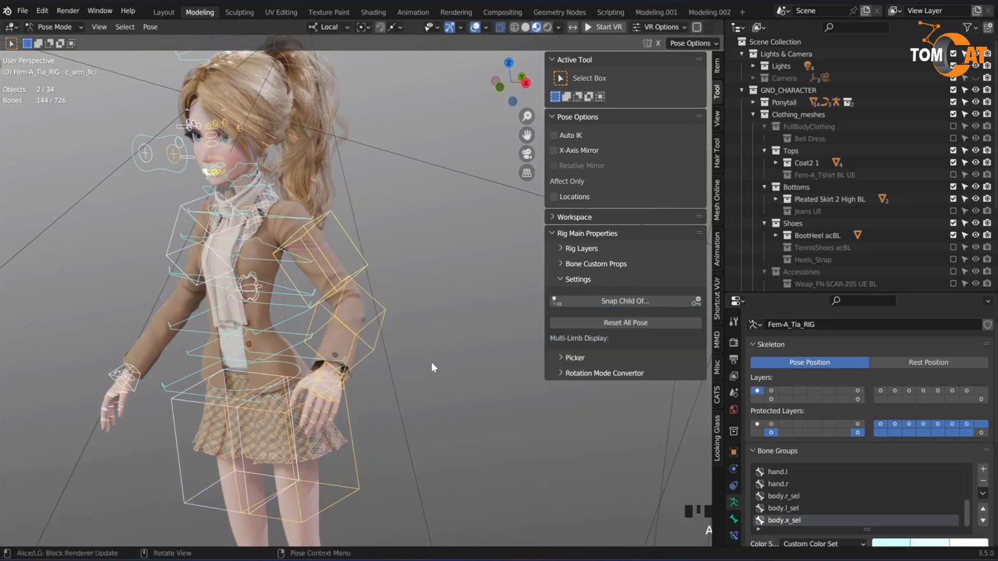
key(alt+r)
click(441, 273)
click(394, 331)
click(591, 300)
- Select the left hand's IK control, try Fingers Grasp at 0.760 and reset it to 0
middle_drag(332, 364, 395, 356)
scroll(388, 345, up, 3)
click(422, 341)
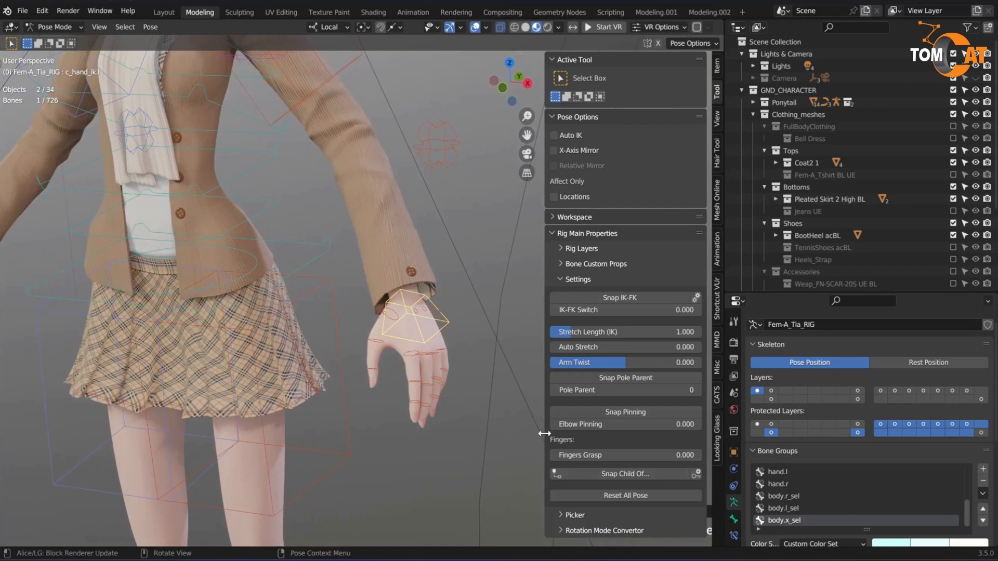
drag(623, 454, 701, 454)
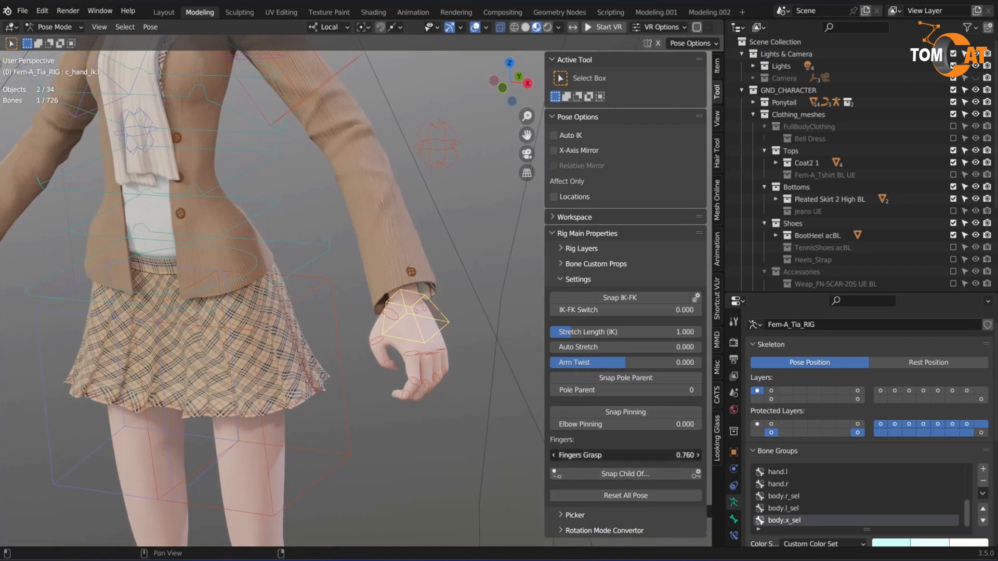
click(654, 456)
text(0)
key(Return)
- Move the left hand's IK control about 0.27 m in X and -0.30 m in Z, and try adjusting Stretch Length (IK)
middle_drag(484, 372, 475, 371)
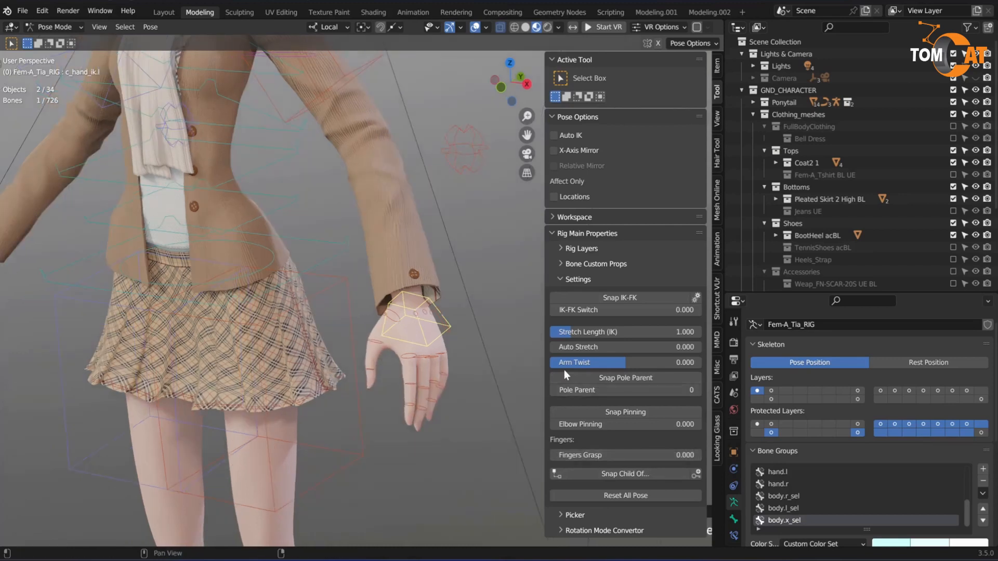
scroll(361, 364, down, 4)
mouse_move(360, 363)
middle_down()
mouse_move(355, 373)
mouse_move(352, 358)
middle_up()
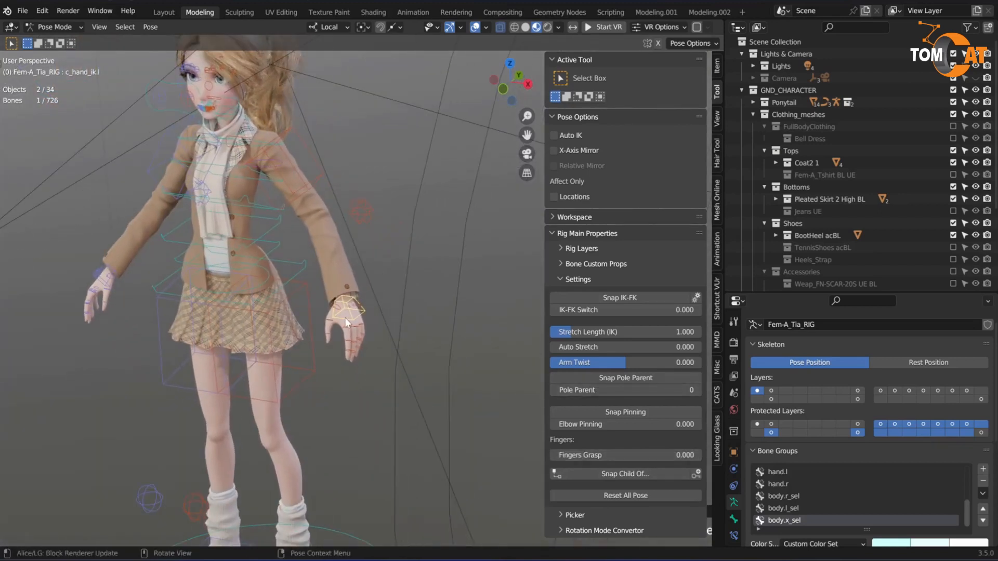
key(g)
click(439, 423)
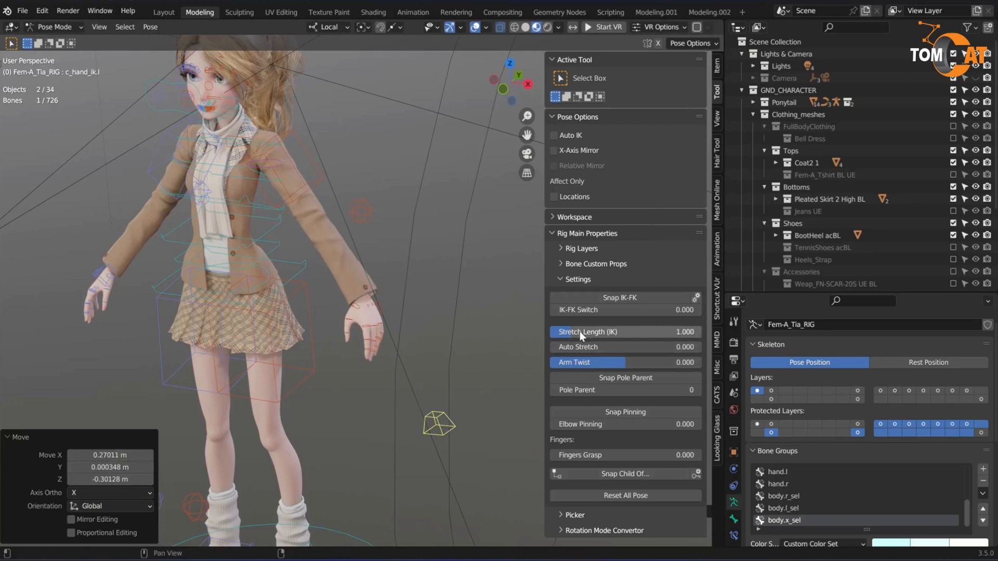
mouse_move(578, 332)
mouse_down()
mouse_move(629, 332)
mouse_move(576, 331)
mouse_up()
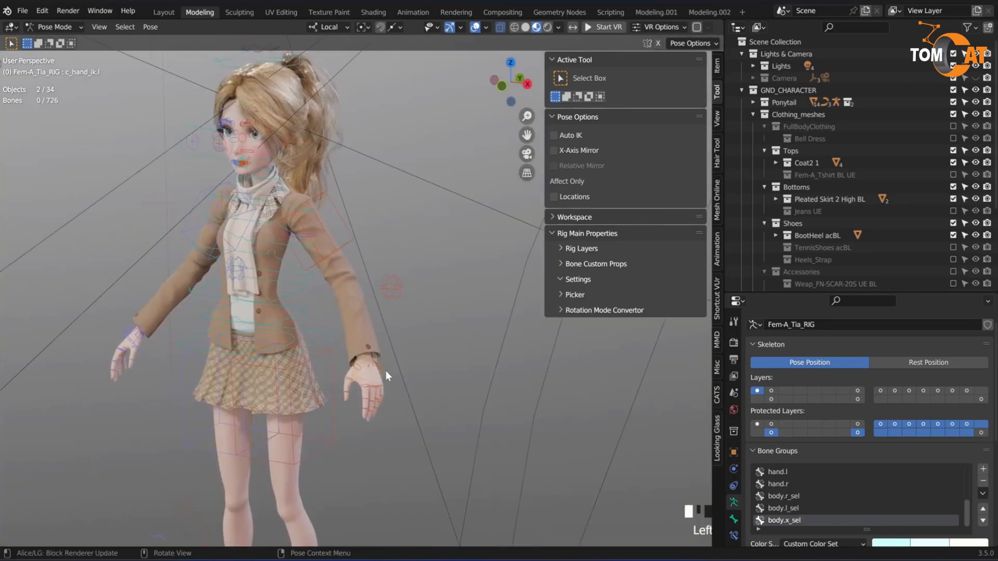
- Select the left hand's IK control, followed by the c_eye_target.x control in front of the face
click(385, 370)
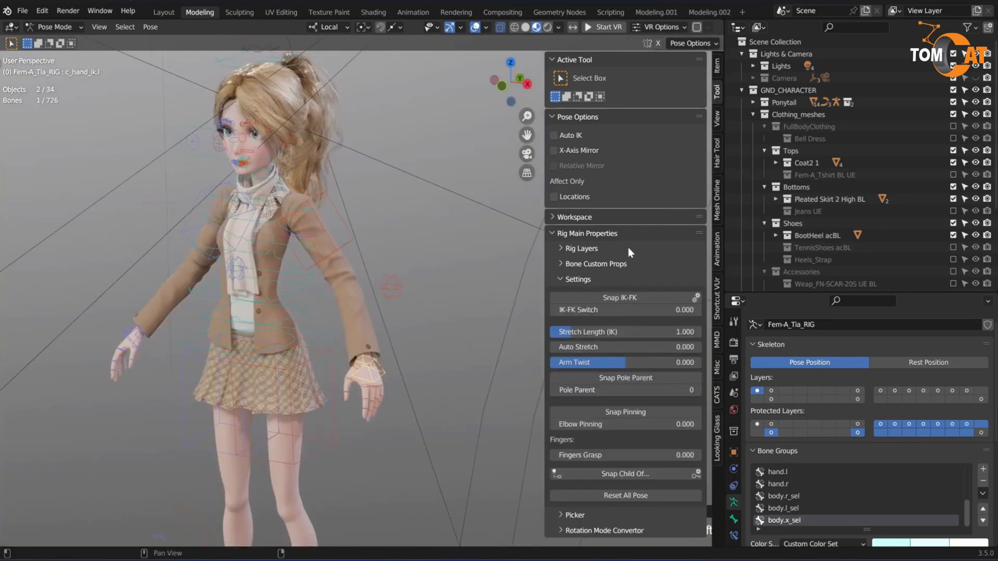
shift+middle_drag(381, 285, 401, 317)
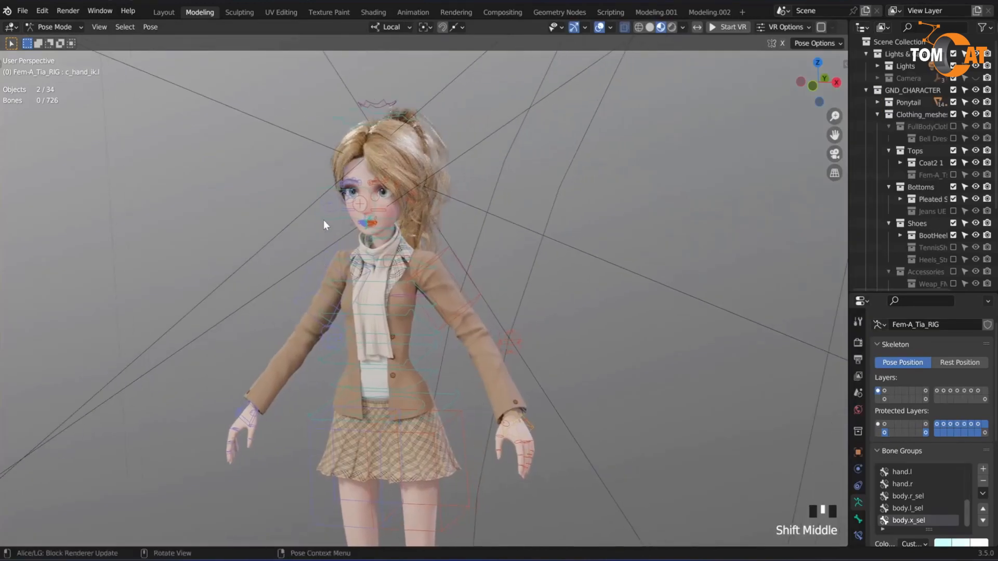
mouse_move(324, 220)
middle_down()
mouse_move(285, 282)
mouse_move(329, 225)
middle_up()
click(263, 293)
middle_drag(355, 395, 341, 394)
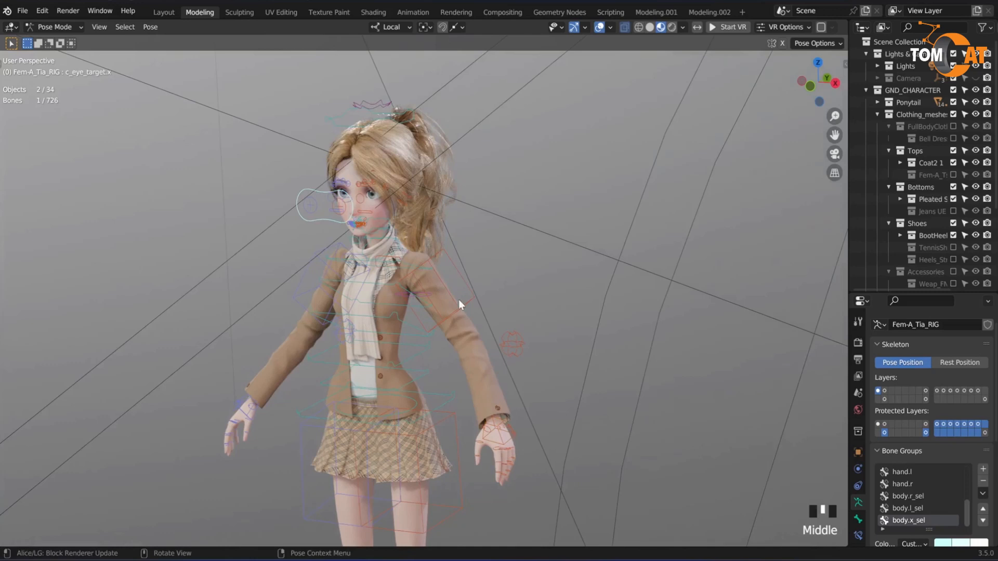
shift+middle_drag(459, 300, 528, 295)
- Show the Pose Library in the viewport sidebar and widen it to fit four columns of poses
key(n)
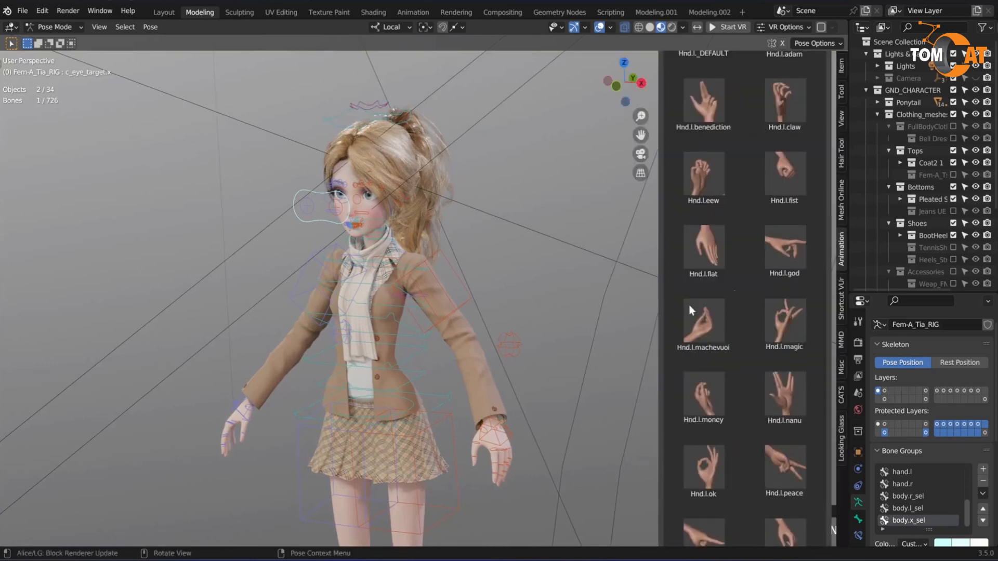
click(842, 254)
click(838, 217)
click(841, 249)
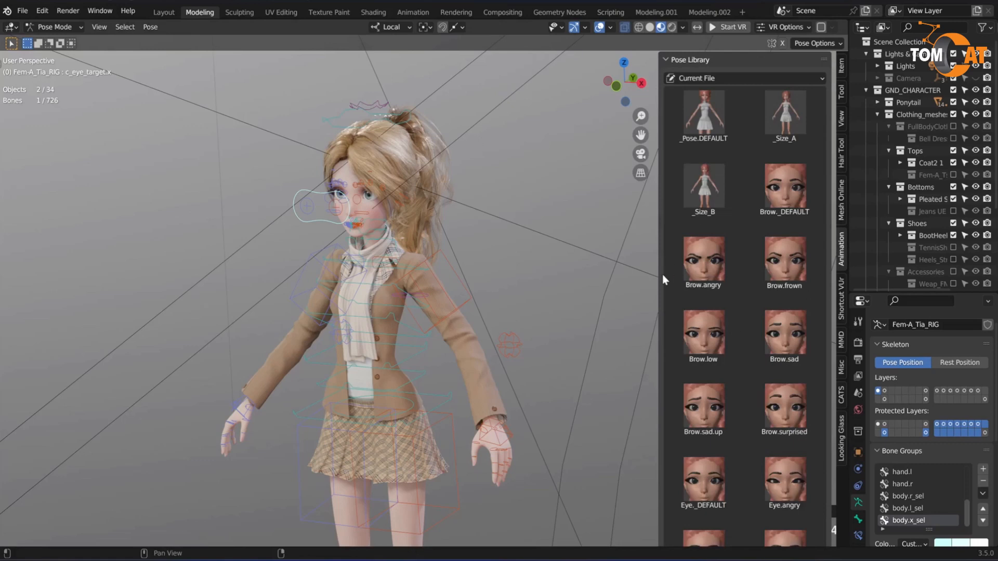
drag(658, 276, 544, 276)
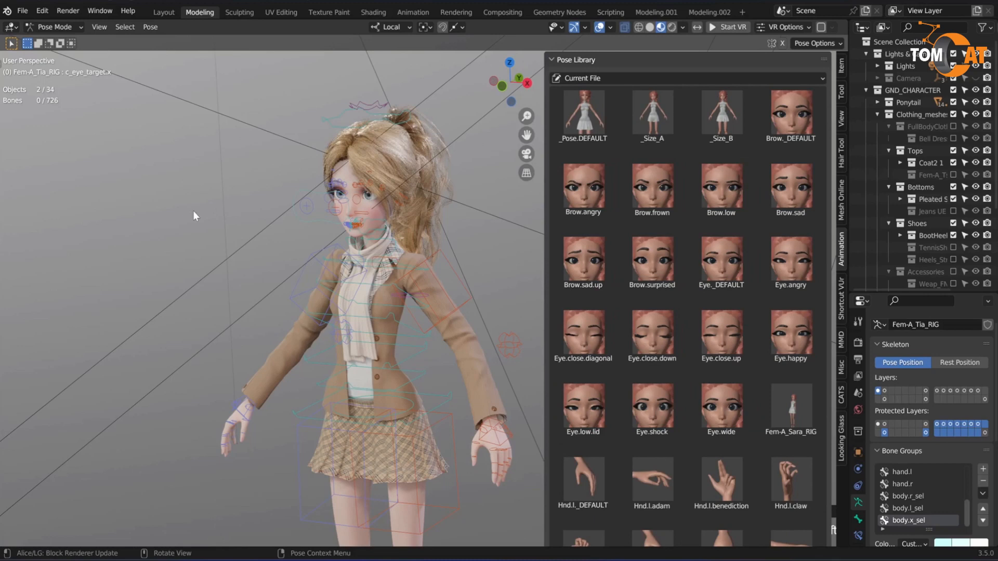
- Deselect all rig controls and apply the Eye.close.diagonal pose to the face
mouse_move(394, 277)
middle_down()
mouse_move(428, 271)
mouse_move(446, 298)
mouse_move(463, 263)
mouse_move(402, 282)
middle_up()
scroll(463, 264, up, 1)
click(273, 220)
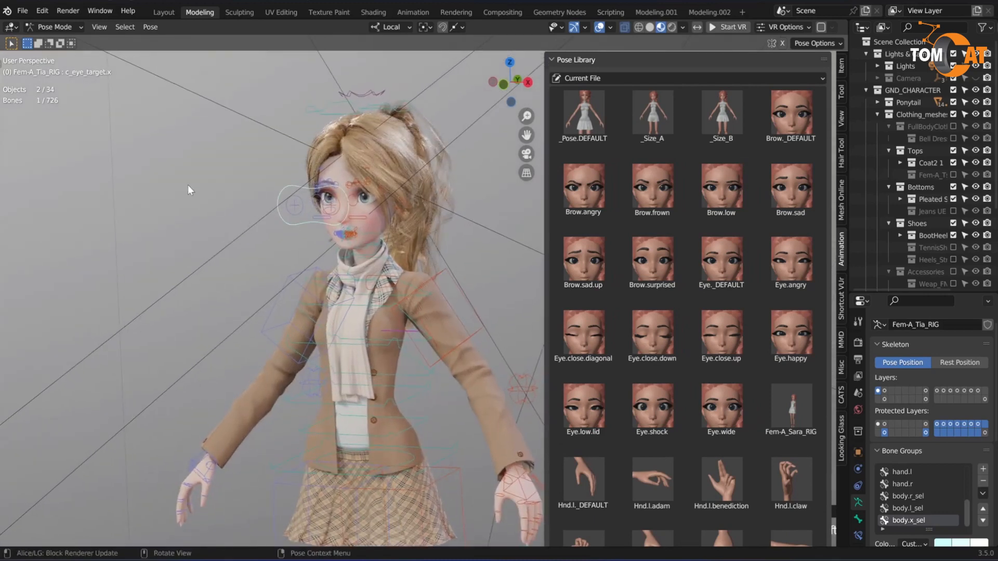
click(188, 185)
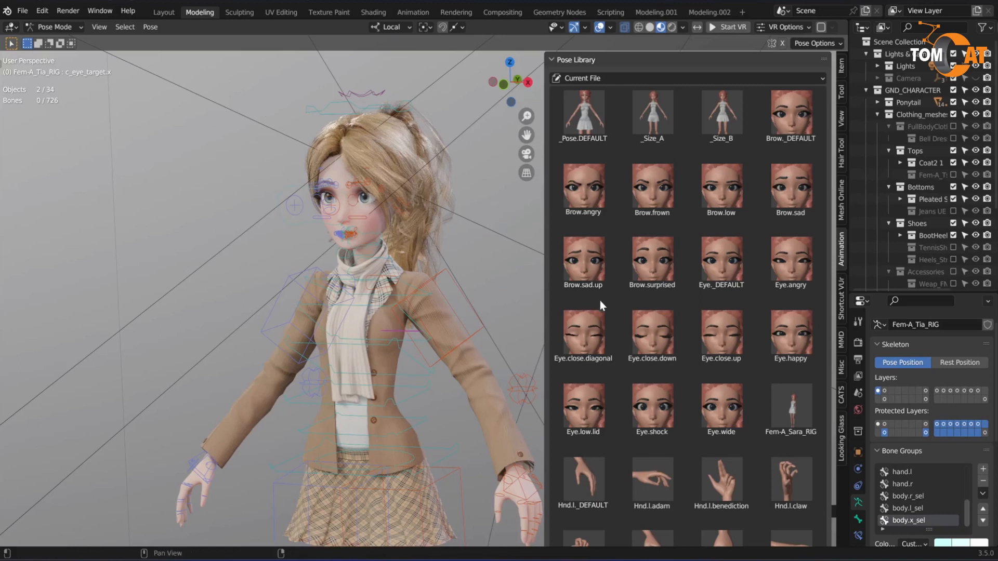
click(581, 344)
scroll(347, 259, up, 3)
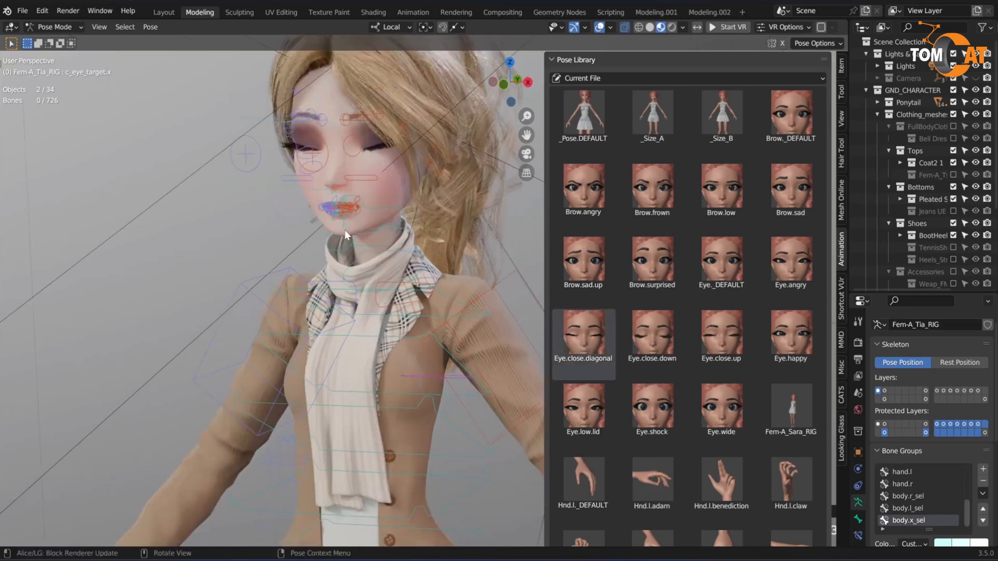
shift+middle_drag(353, 208, 326, 310)
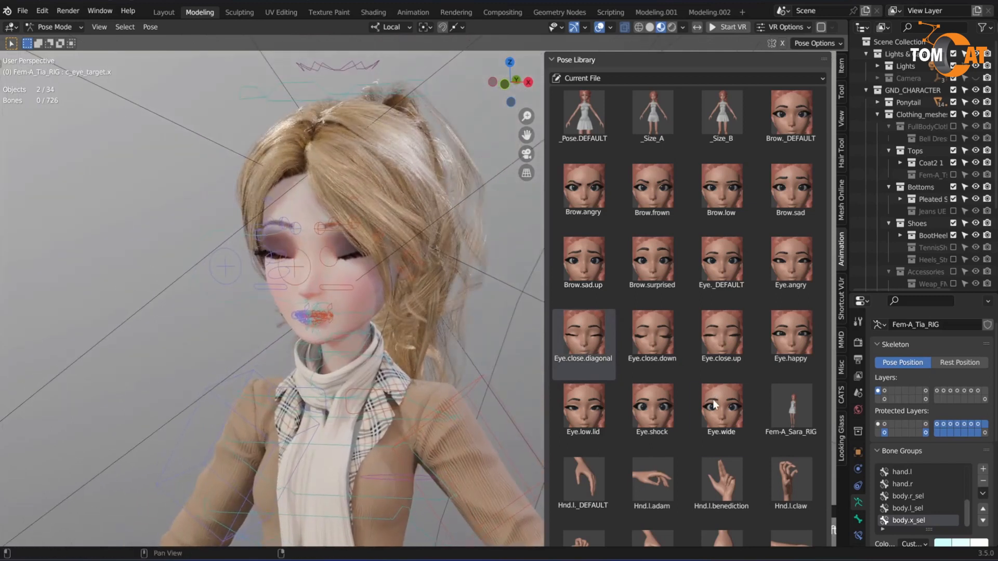
- Apply the Eye.wide and Eye.angry poses to the eyes, and Brow.frown and Brow.angry to the brows
click(714, 405)
click(790, 262)
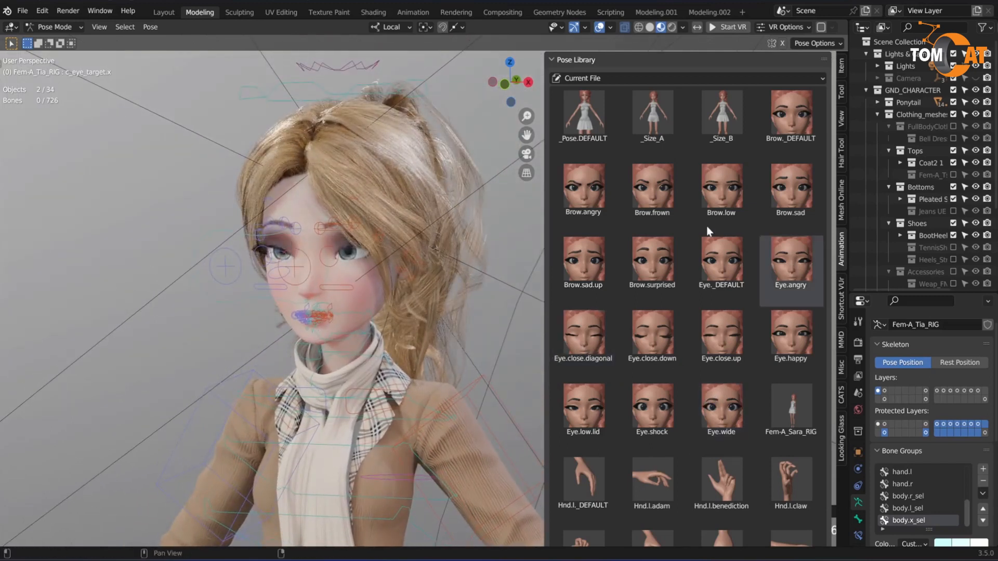
click(659, 205)
click(583, 192)
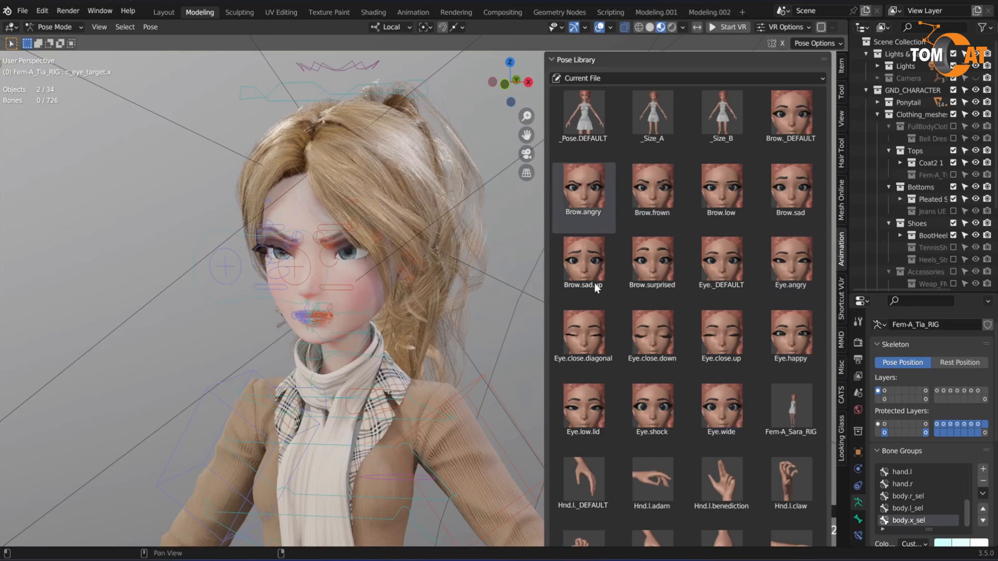
- Apply the Hnd.l.flat pose and the Hnd.l.magic pose to the left hand
scroll(746, 194, down, 8)
click(722, 340)
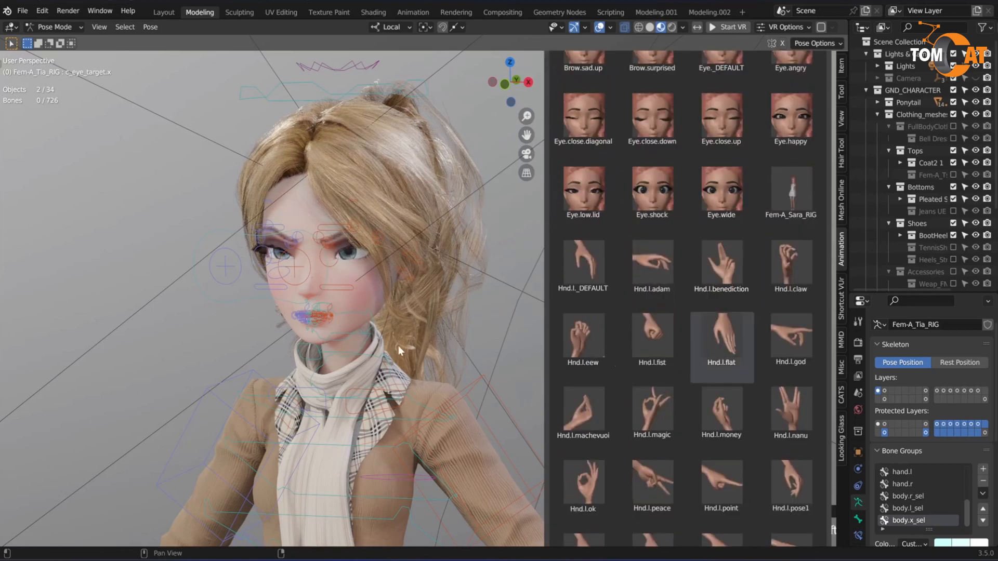
scroll(364, 317, down, 5)
scroll(326, 291, up, 2)
click(651, 410)
- Apply the Hnd.r.Adam pose from the library to the right hand
scroll(648, 372, down, 5)
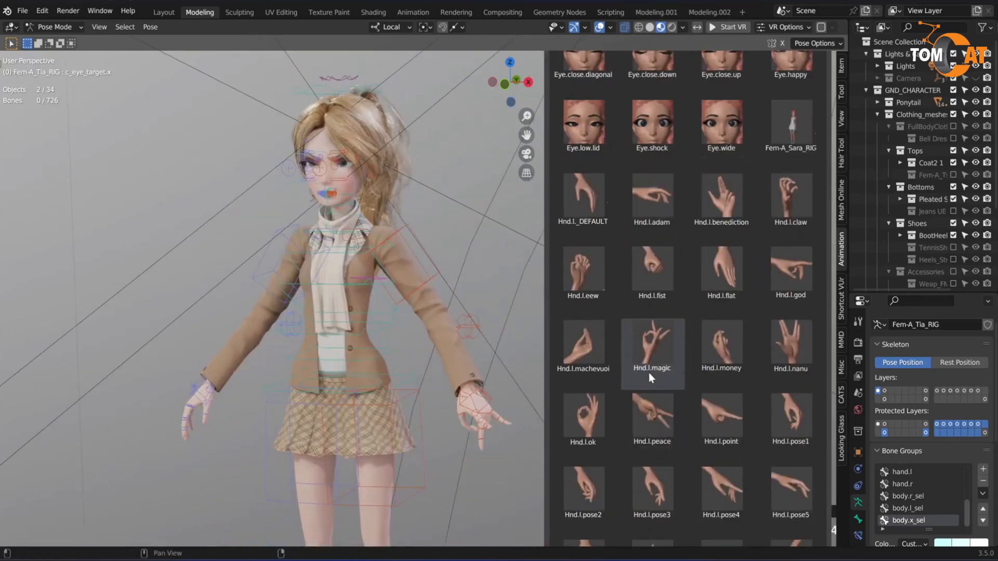
click(590, 436)
scroll(592, 424, down, 15)
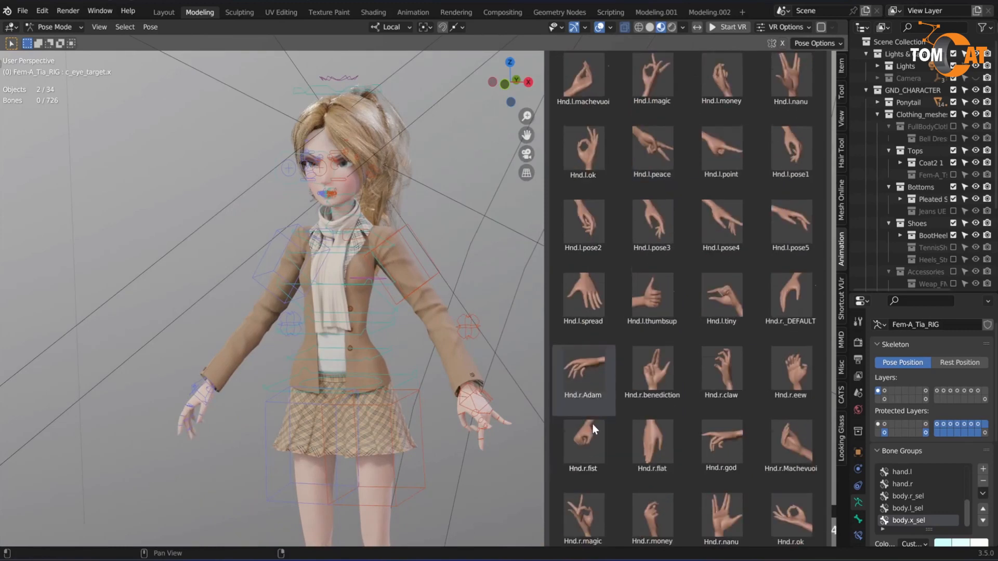
- Apply the Mth.Op-9, Mth.Op-2 and Mth.Sml.Grn-2 poses to the mouth from the pose library
scroll(668, 464, down, 4)
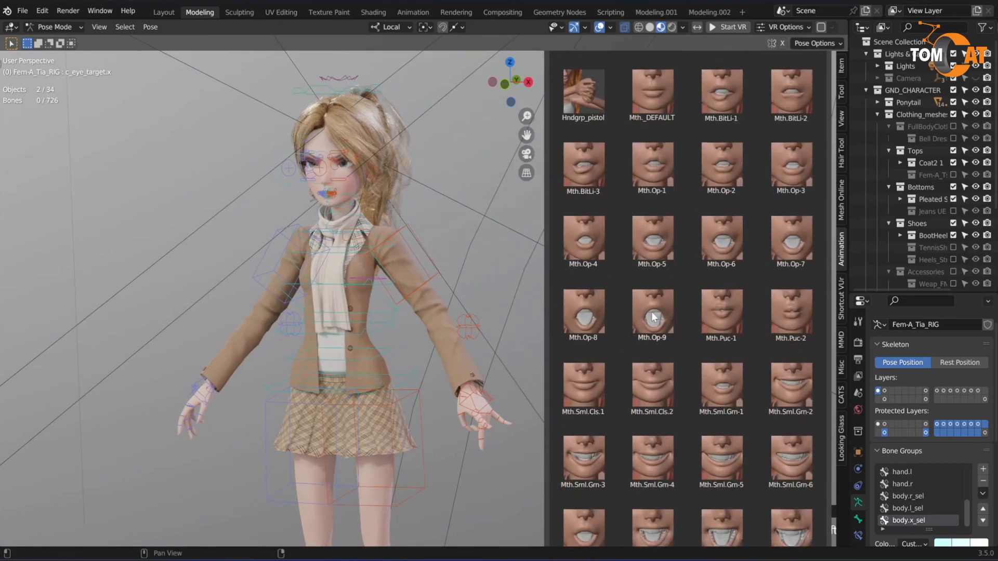
click(653, 318)
click(718, 167)
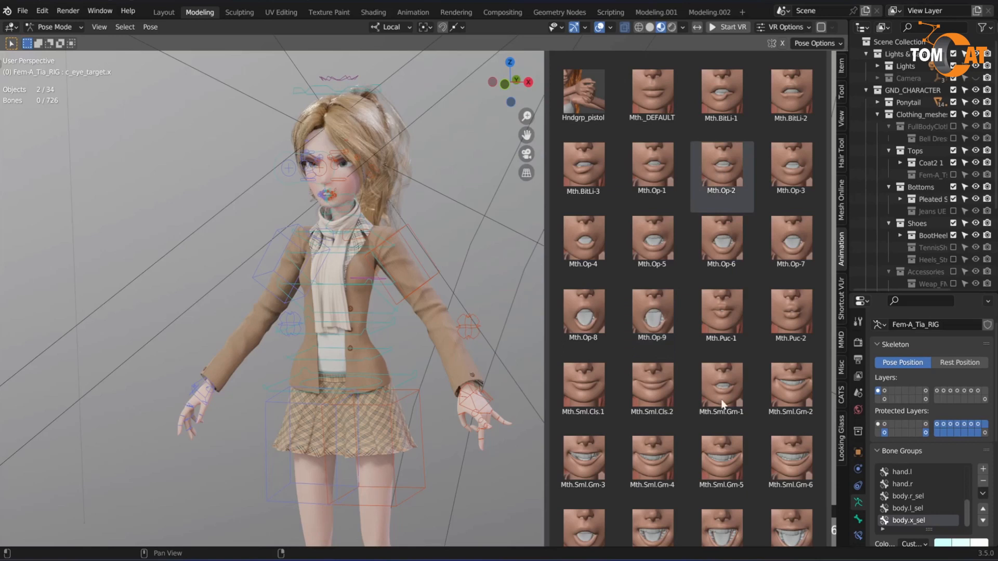
click(800, 385)
- Apply the Ps001.heart and Ps014.sit full-body poses to the character and look at her from several angles
scroll(670, 361, down, 12)
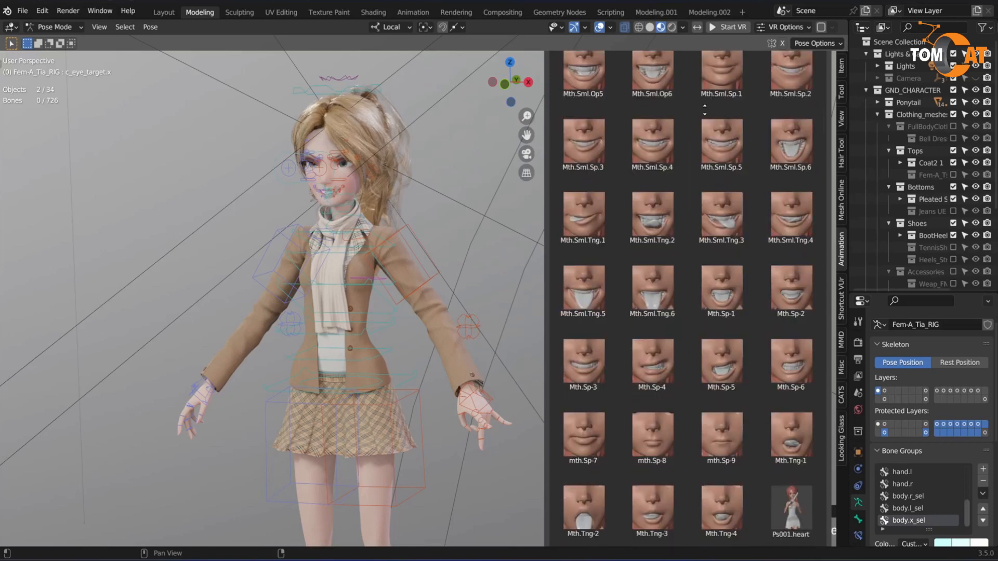
click(787, 235)
mouse_move(395, 322)
middle_down()
mouse_move(335, 281)
mouse_move(356, 288)
mouse_move(404, 336)
middle_up()
scroll(661, 400, down, 2)
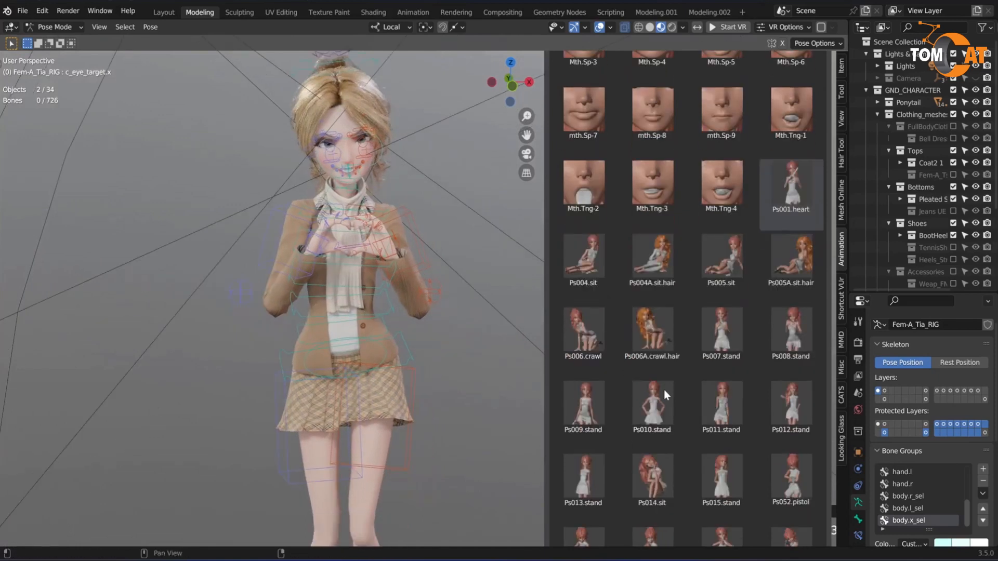
click(646, 432)
middle_drag(436, 389, 292, 347)
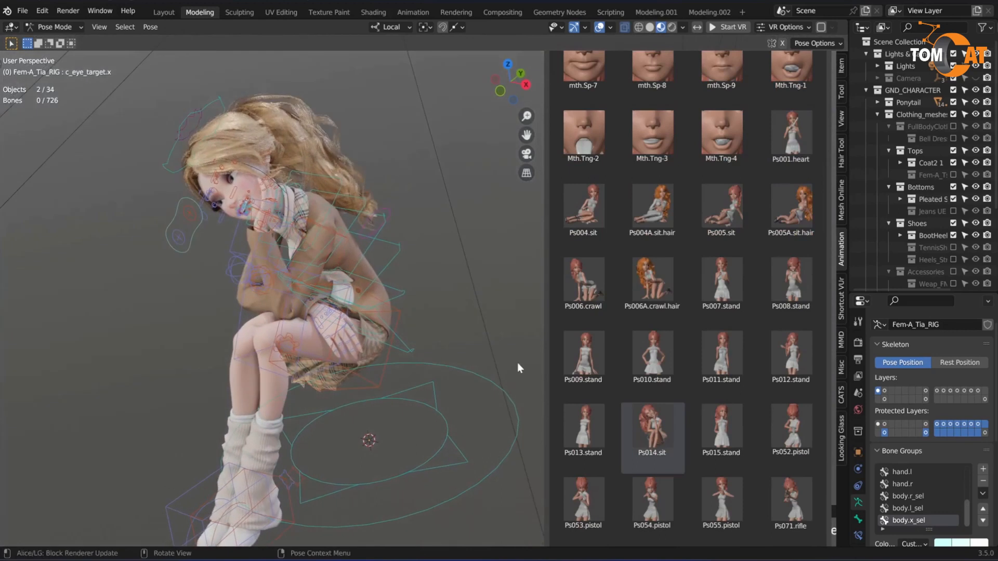
scroll(632, 373, down, 4)
middle_drag(280, 307, 333, 309)
- Apply the viseme poses Vis.1.pp-b.m, Vis.2.ff-v, Vis.10.aa-ah and Vis.13.o-ouh to the seated character's mouth
scroll(657, 360, down, 4)
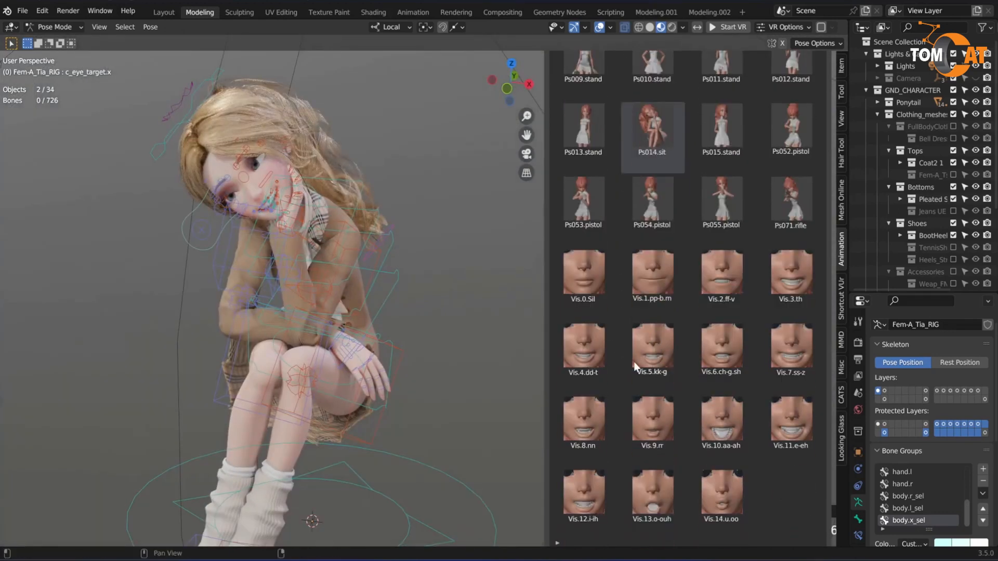
middle_drag(535, 314, 493, 300)
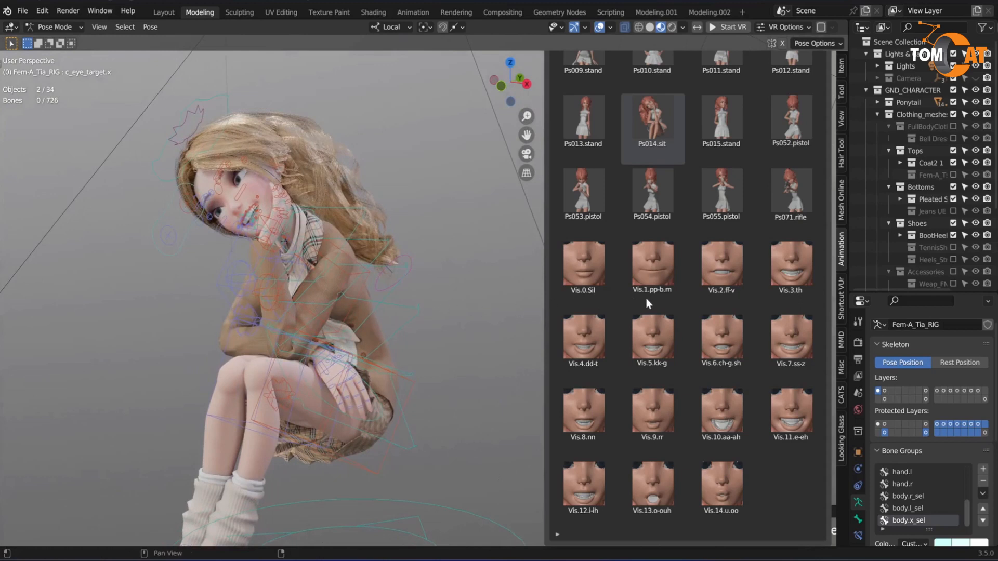
middle_drag(656, 263, 656, 264)
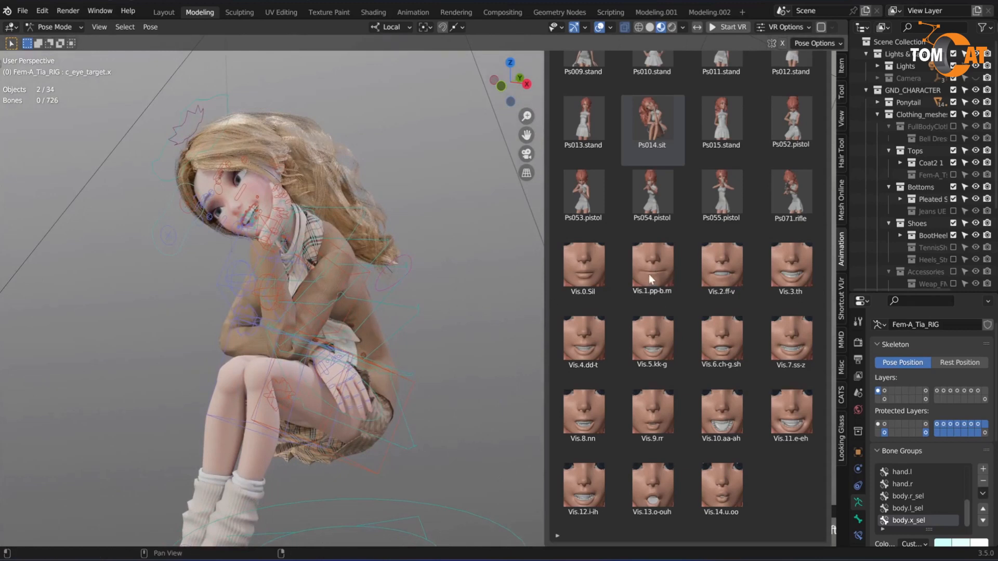
click(649, 275)
middle_drag(312, 282, 328, 287)
click(722, 272)
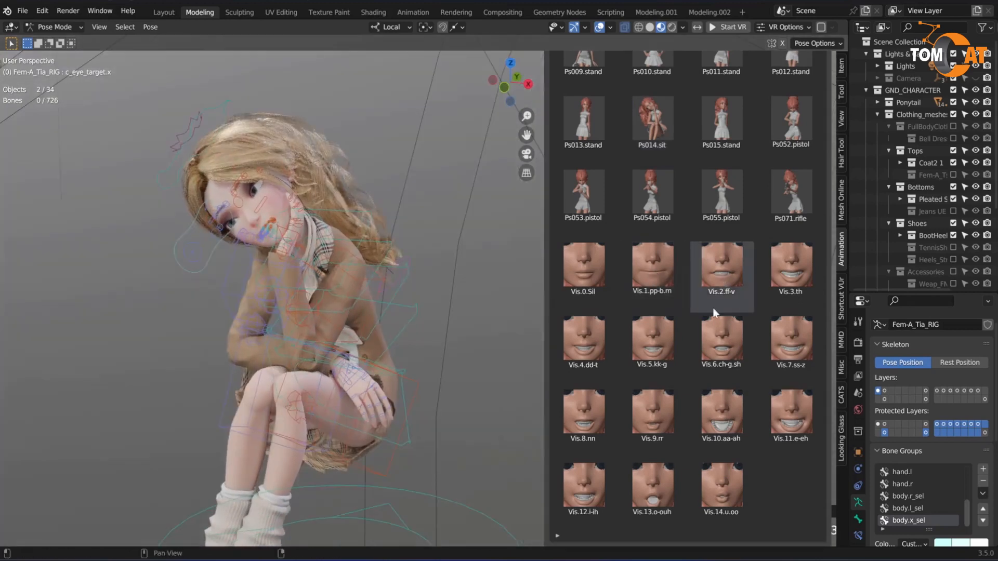
click(728, 407)
click(665, 491)
middle_drag(354, 344, 376, 372)
middle_drag(451, 373, 336, 338)
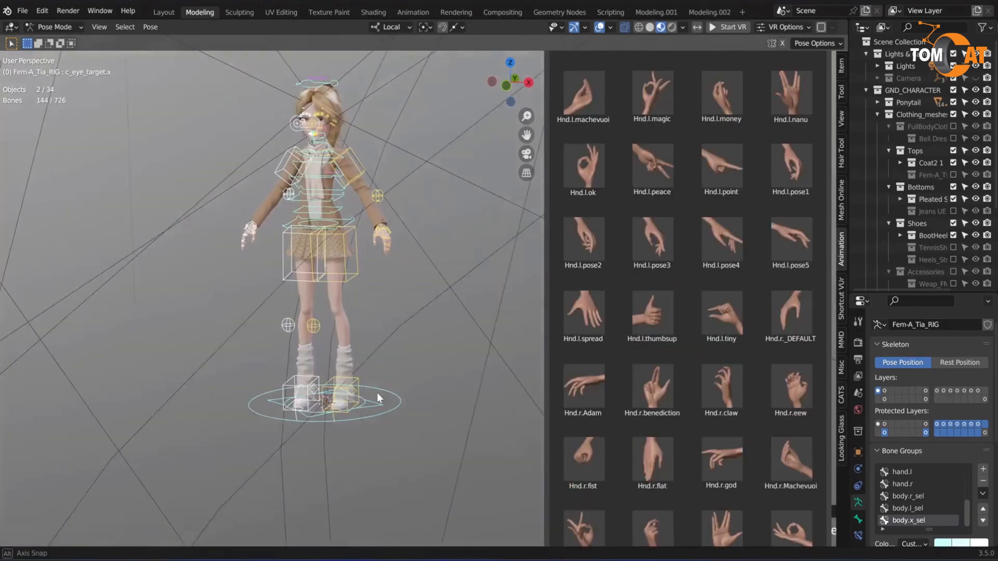
- Deselect all rig controls and apply the Ps053.pistol pose to the whole body
scroll(728, 381, down, 5)
scroll(667, 380, down, 10)
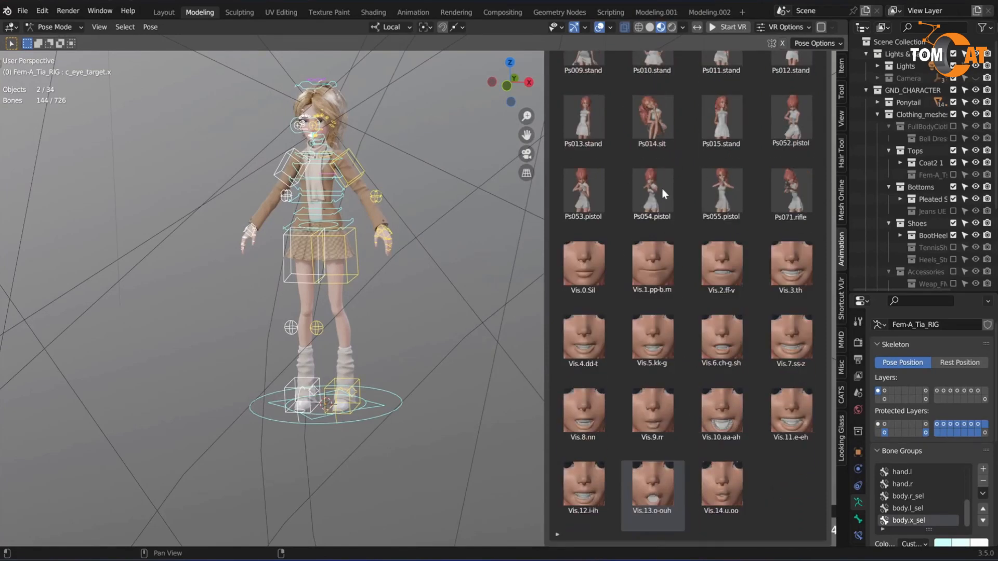
scroll(655, 208, up, 3)
click(401, 299)
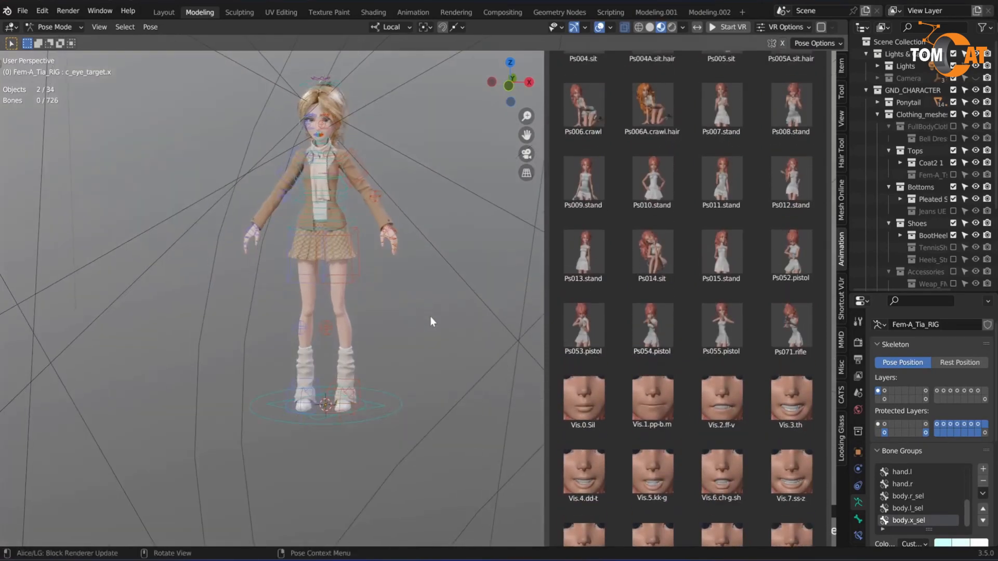
click(584, 327)
middle_drag(442, 315, 395, 333)
scroll(258, 354, up, 4)
- Enable the Accessories collection with only Weap_Unica6 active, excluding the FN-SCAR rifle and both tear collections
drag(849, 288, 681, 456)
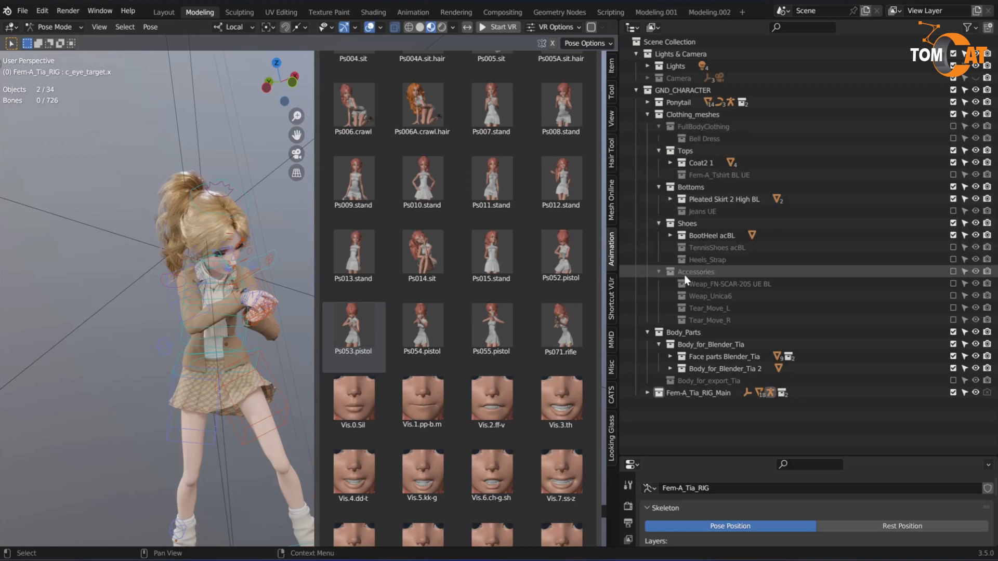
click(951, 271)
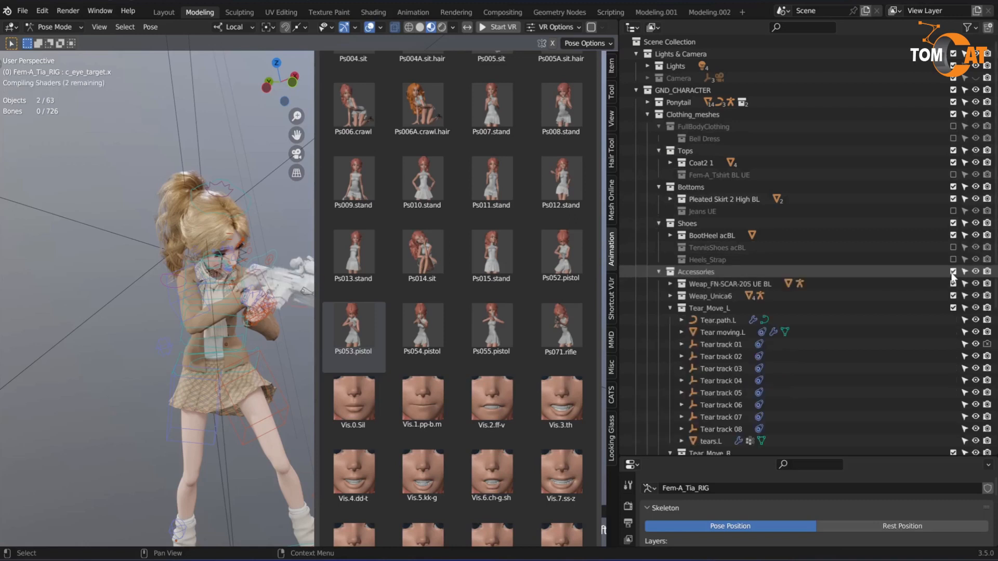
drag(952, 319, 949, 288)
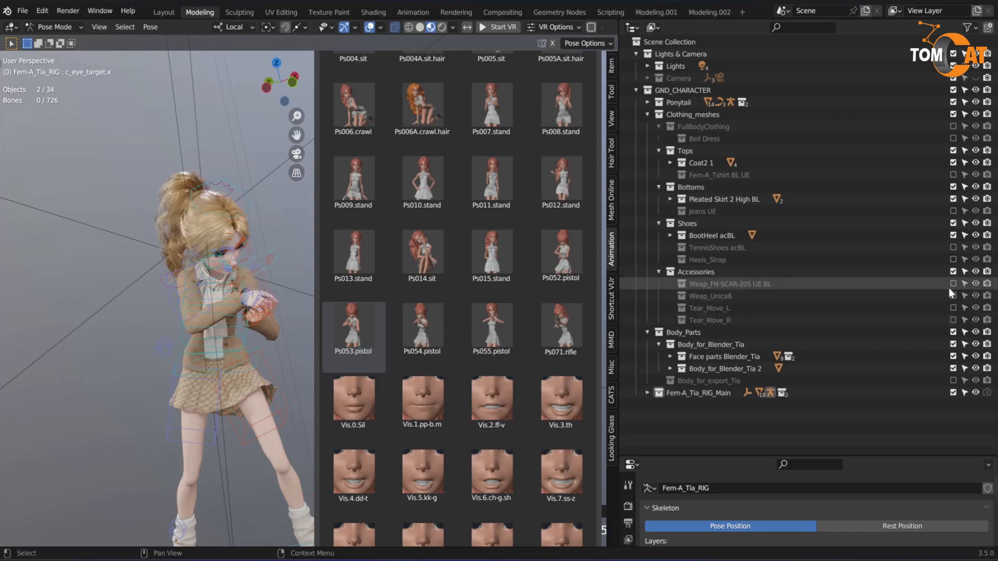
click(951, 297)
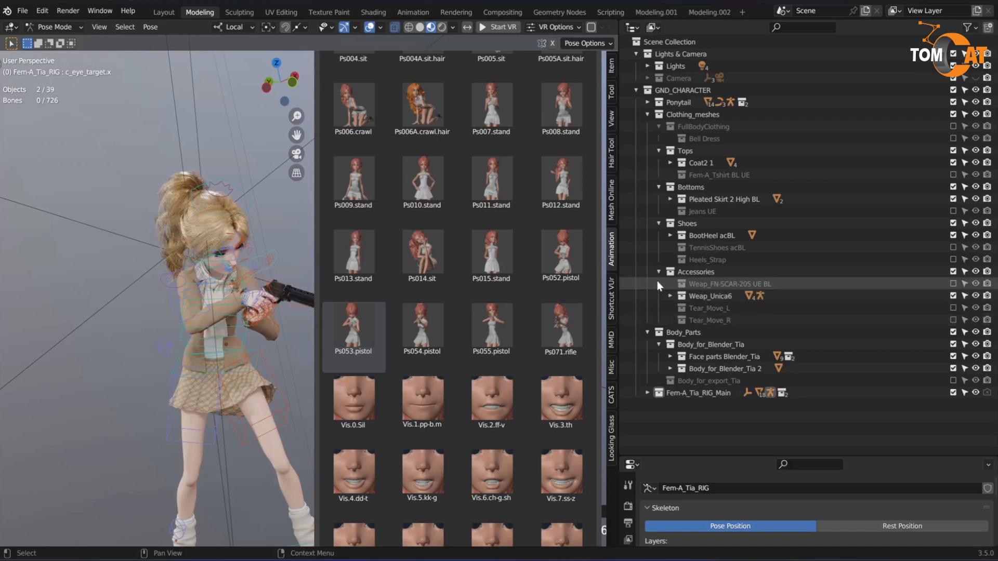
drag(619, 284, 813, 289)
scroll(375, 318, up, 3)
middle_drag(376, 318, 297, 314)
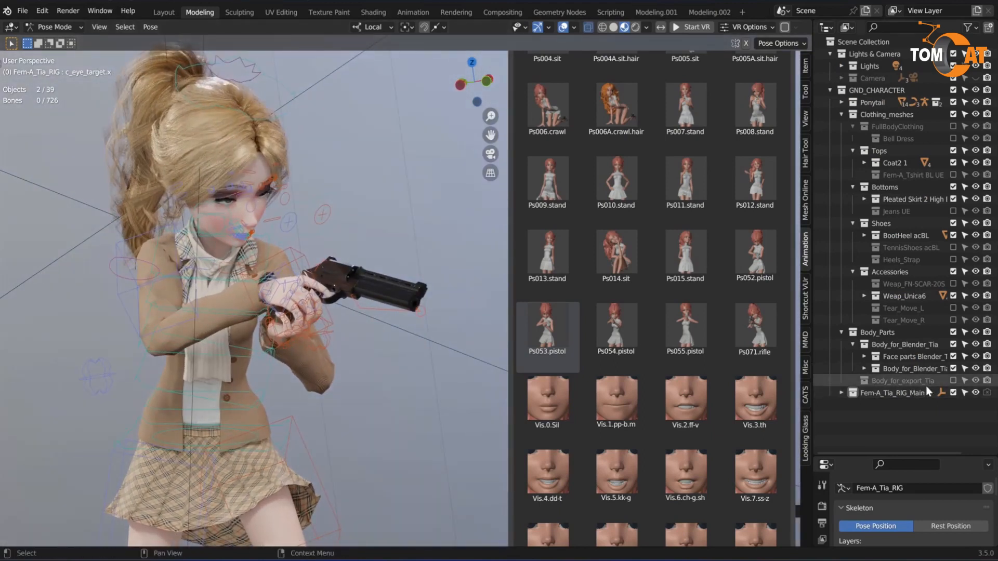
- Apply the Ps071.rifle pose and swap the Weap_Unica6 accessory for the Weap_FN-SCAR-20S rifle
double_click(758, 338)
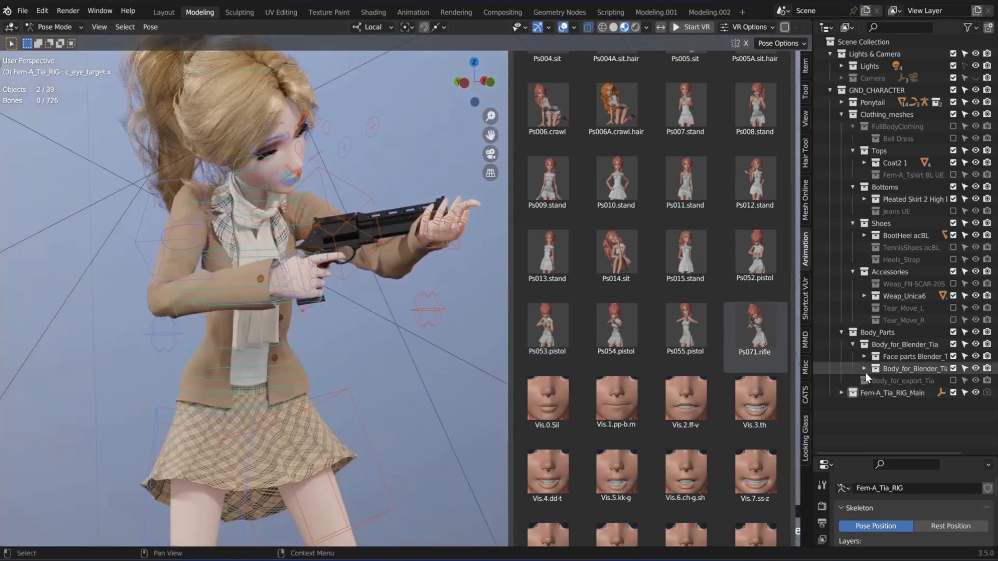
click(953, 296)
click(953, 284)
middle_drag(417, 317, 288, 285)
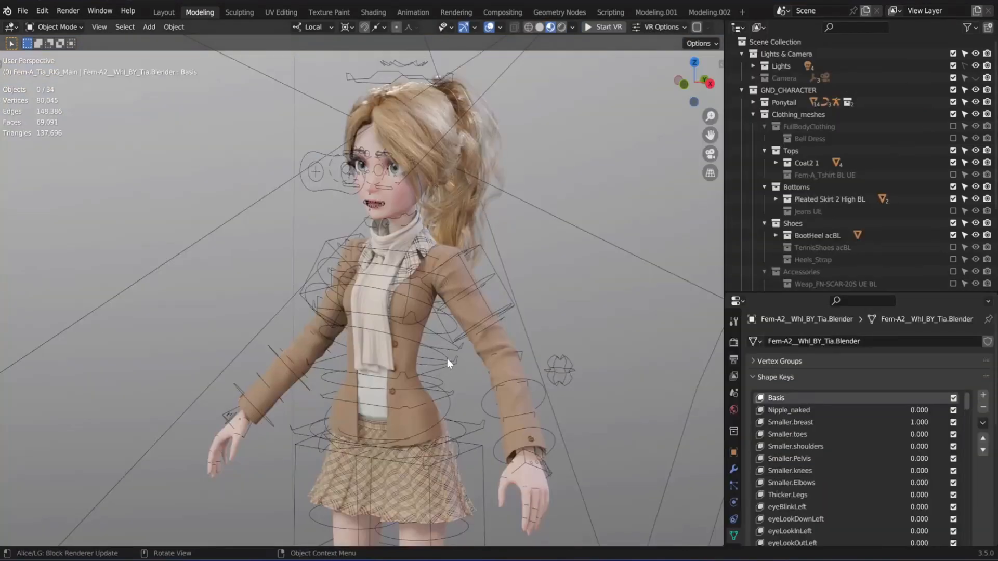
- Swap the Coat2 1 top for the Fem-A_Tshirt BL UE collection and switch back to the coat
mouse_move(447, 359)
middle_down()
mouse_move(435, 359)
mouse_move(448, 341)
middle_up()
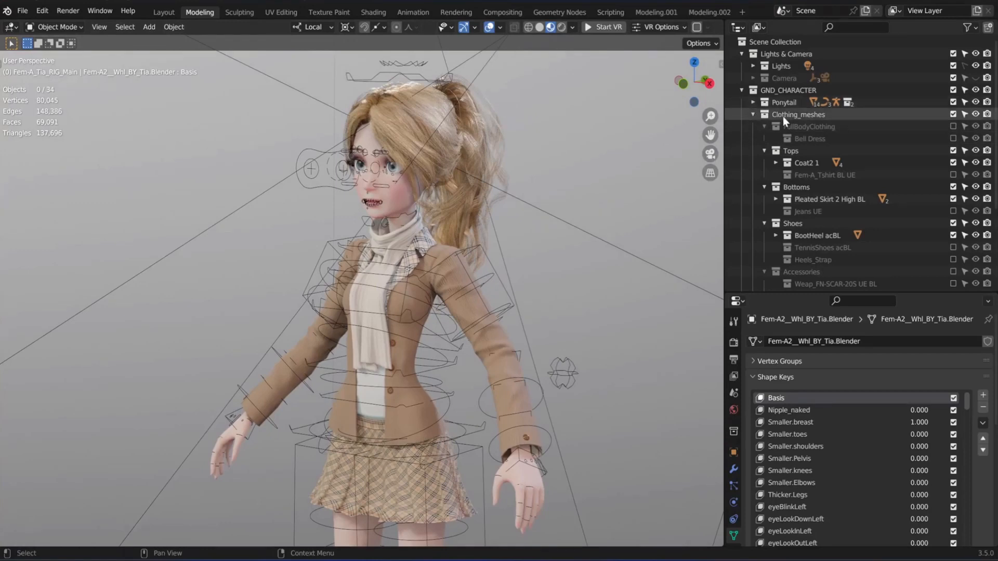
click(789, 165)
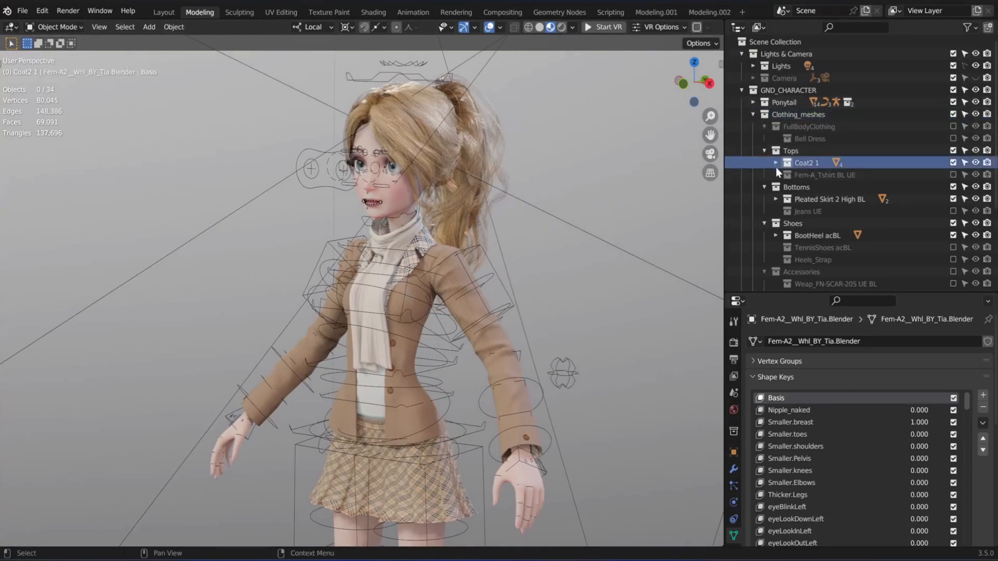
click(953, 175)
click(953, 163)
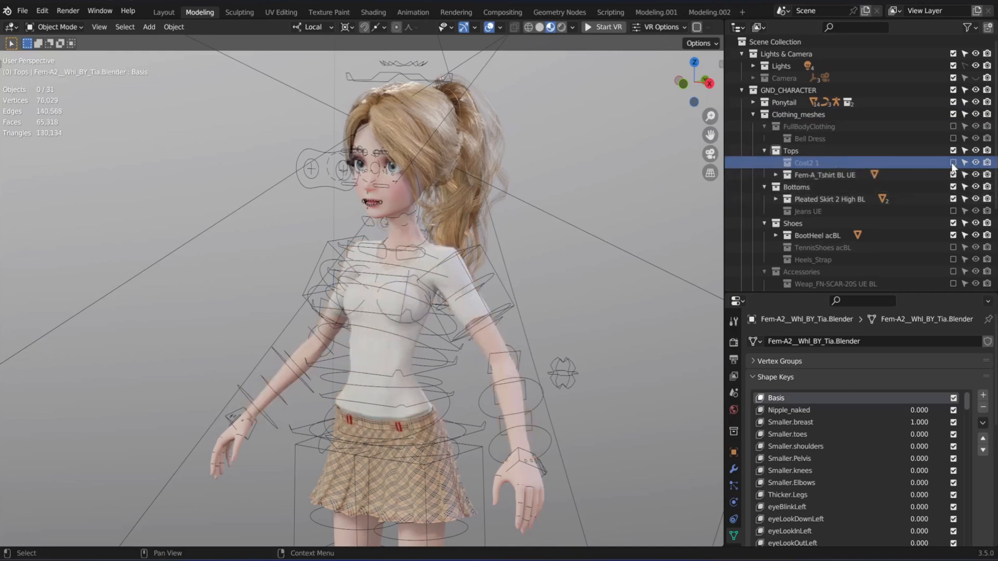
click(952, 162)
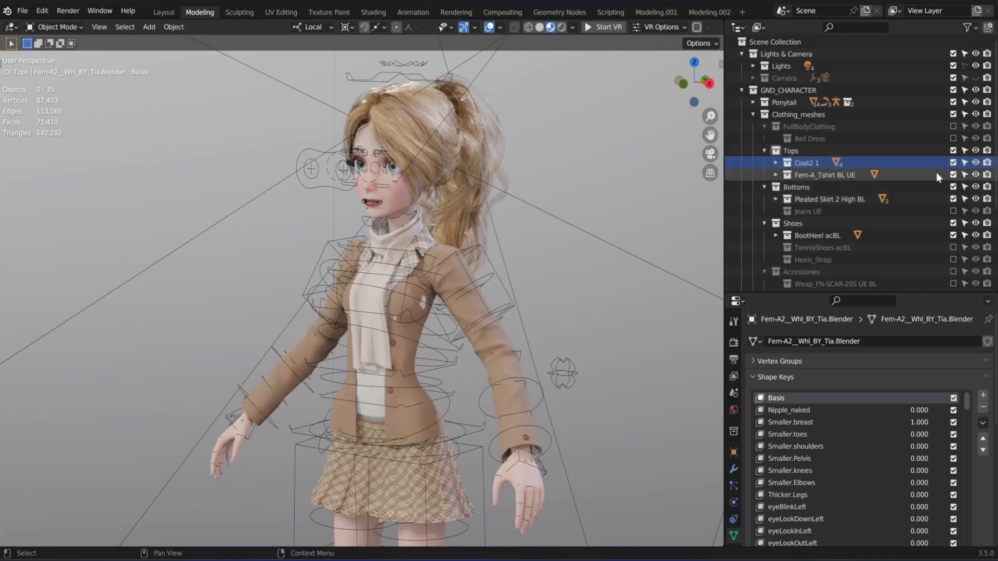
click(953, 175)
- Expand the Coat2 1 collection and toggle the visibility of the Fem-A_Top_Ac_Scarf mesh off and back on
click(774, 163)
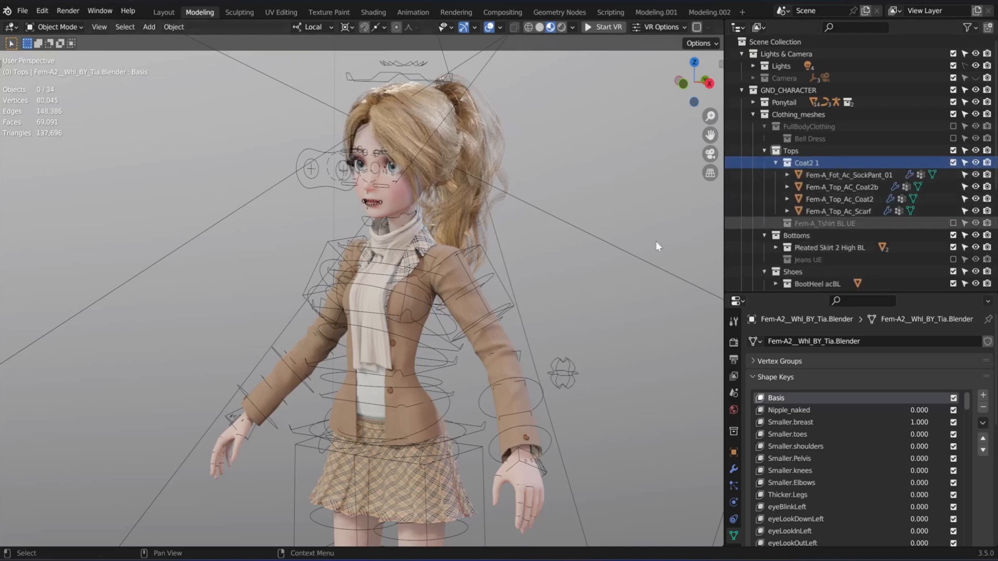
click(943, 211)
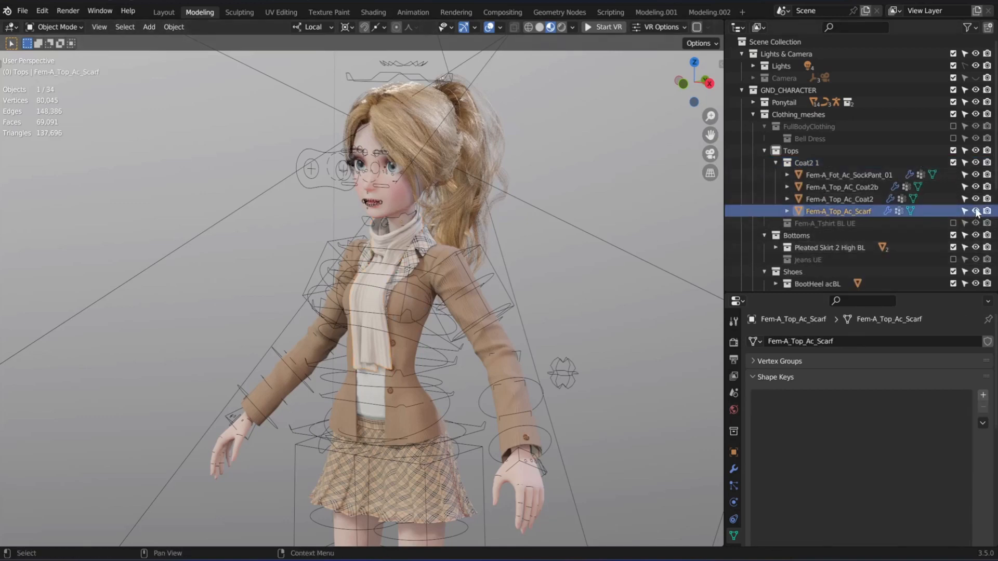
click(975, 211)
click(975, 211)
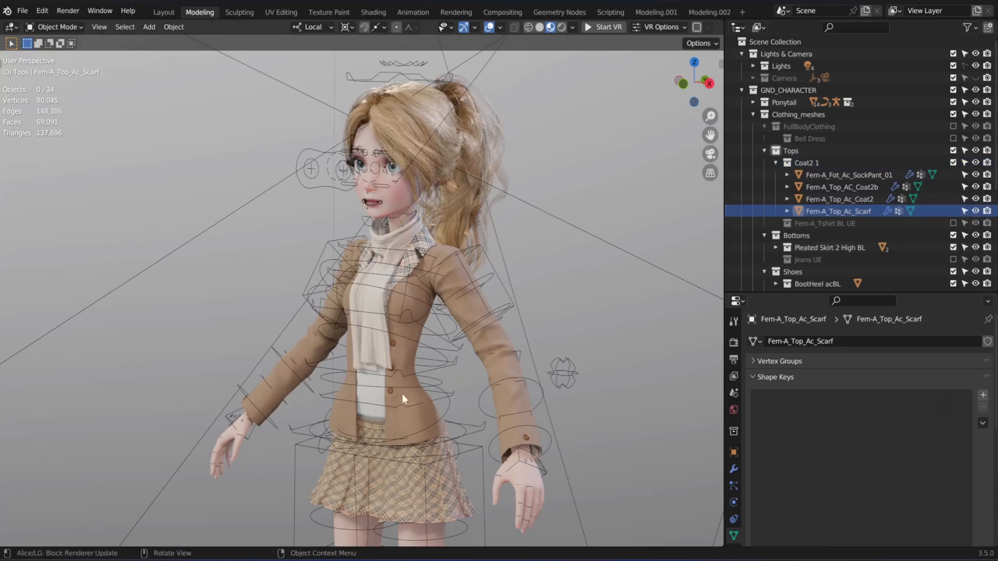
- Toggle the visibility of the Fem-A_Top_AC_Coat2b mesh off and back on, and collapse the coat collection
click(379, 396)
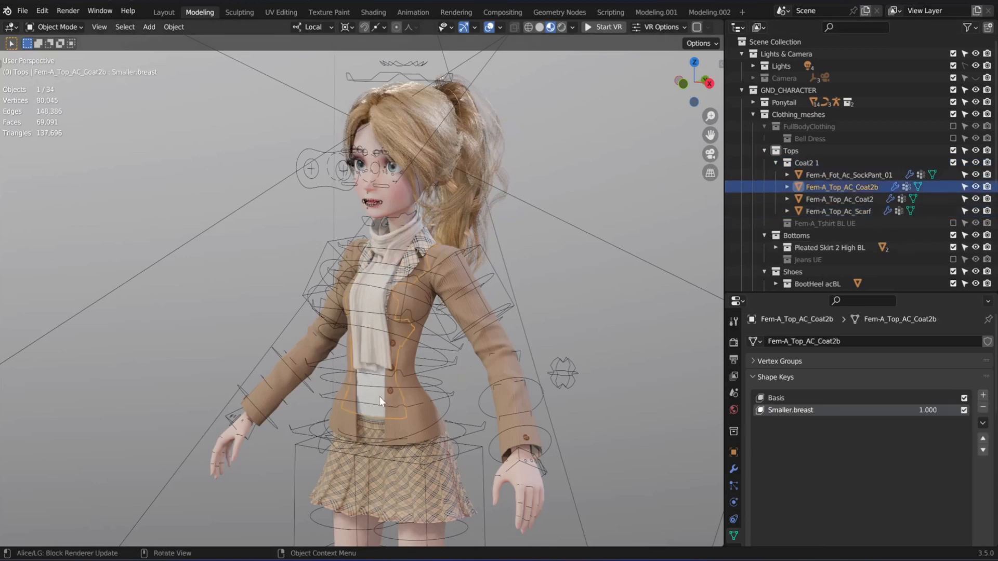
click(975, 186)
click(975, 186)
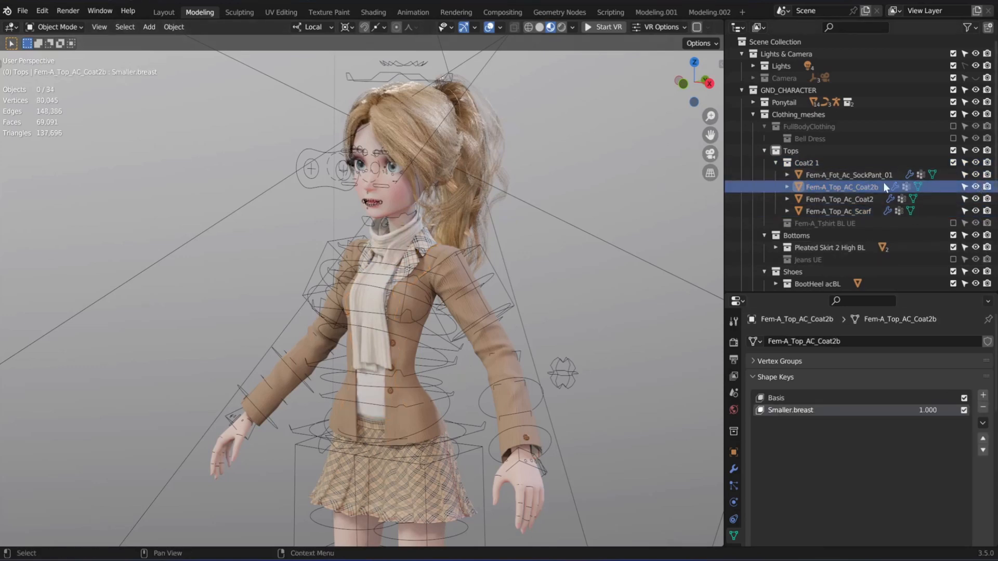
click(775, 162)
- Swap the Pleated Skirt 2 High BL for the Jeans UE collection and switch back to the skirt
shift+middle_drag(562, 251, 479, 250)
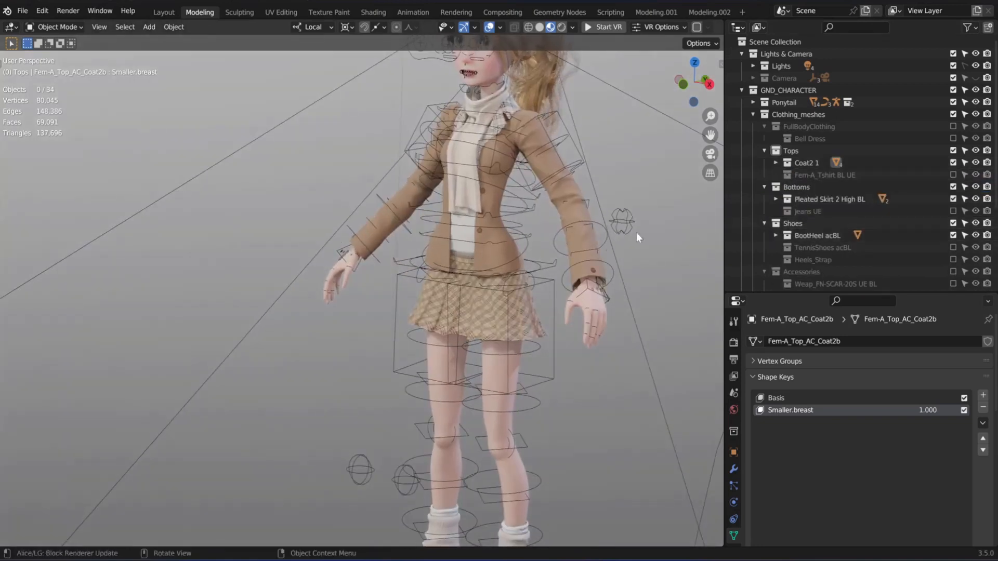
click(953, 210)
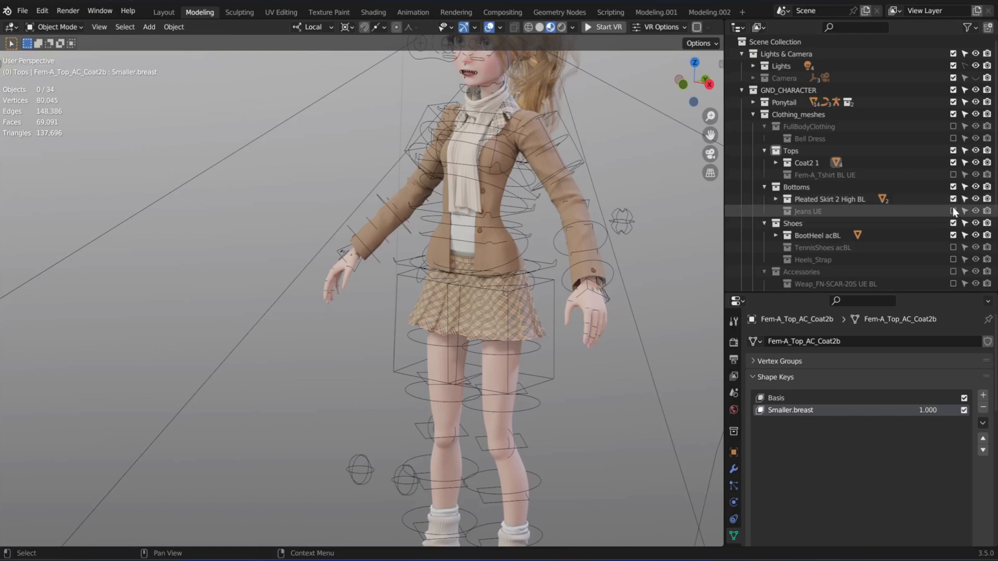
click(953, 199)
click(953, 199)
click(953, 211)
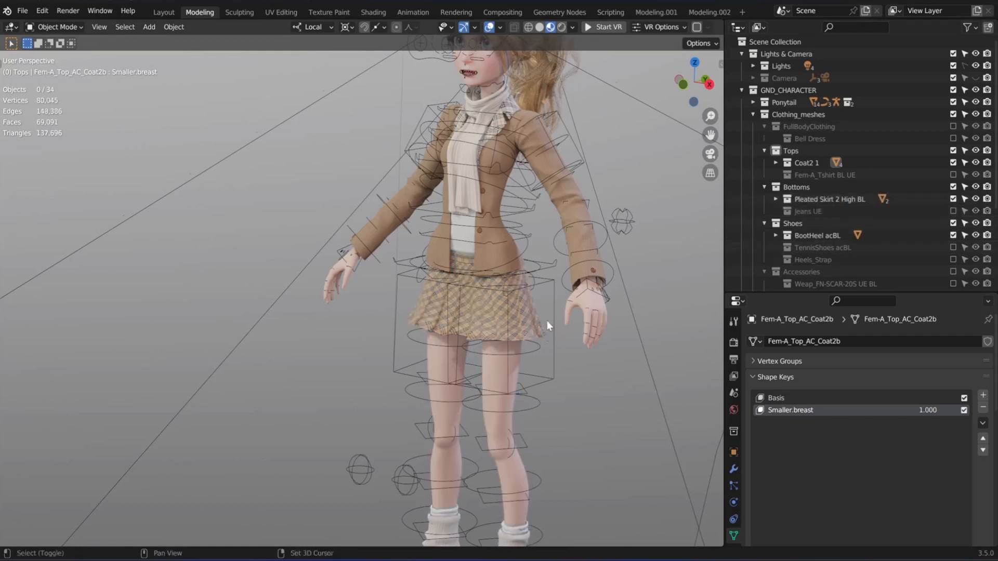
- Hide the Fem-A_Fot_Ac_SockPant_01 leg warmers on the character's lower legs
shift+middle_drag(547, 320, 584, 289)
click(553, 416)
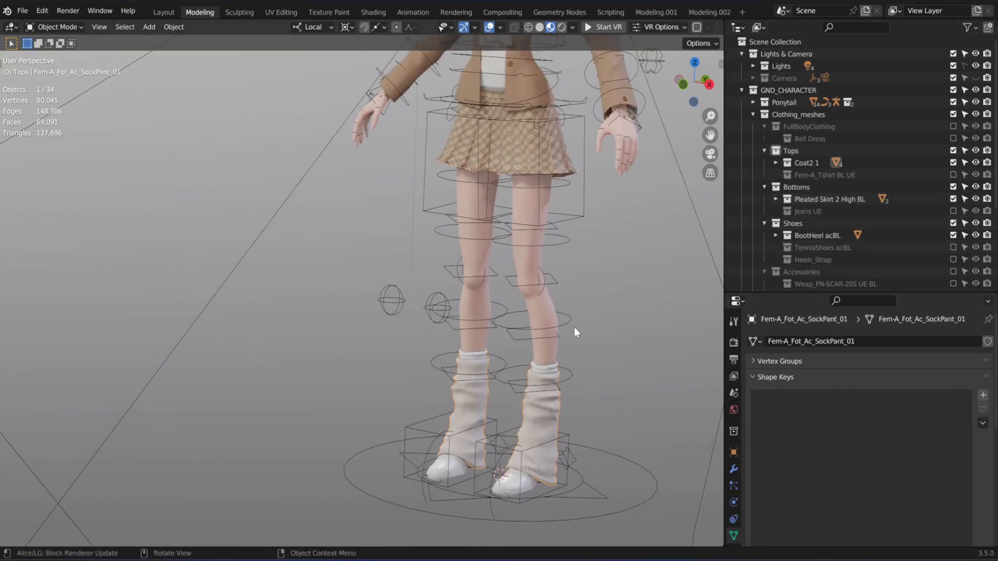
key(Delete)
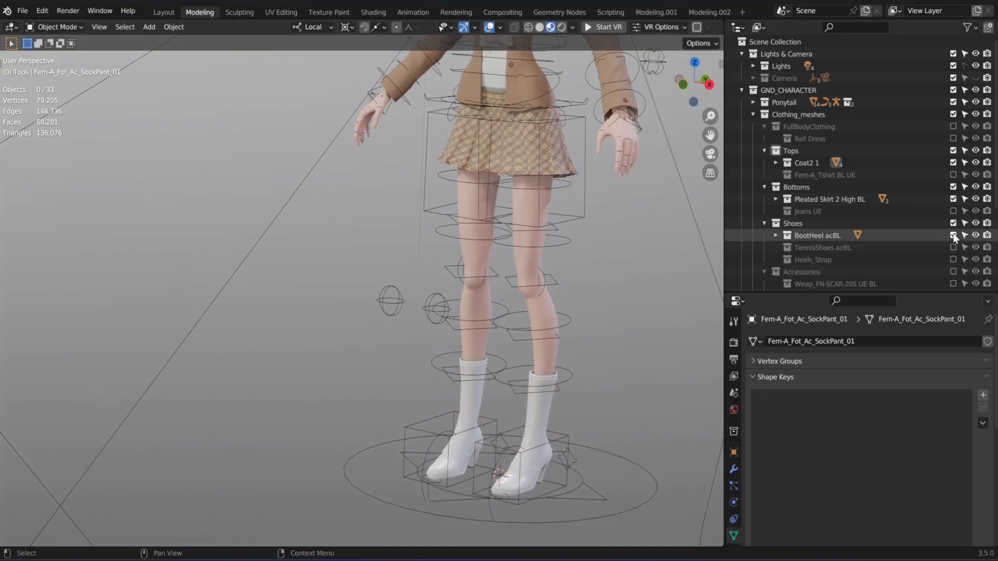
- Exclude the BootHeel acBL shoes, preview TennisShoes acBL, and leave only the Heels_Strap shoes enabled
click(953, 235)
click(952, 247)
click(952, 248)
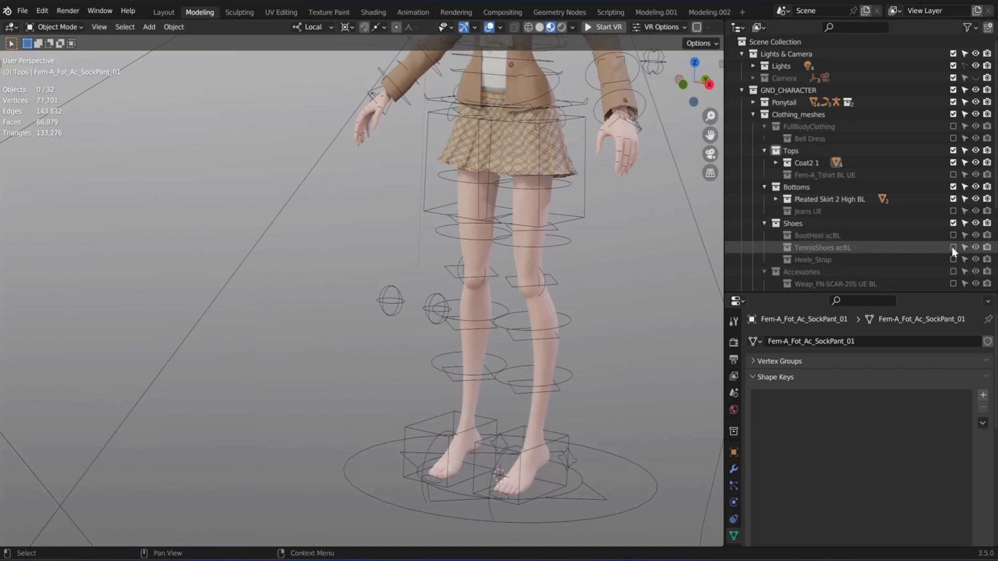
click(952, 259)
click(952, 260)
click(953, 260)
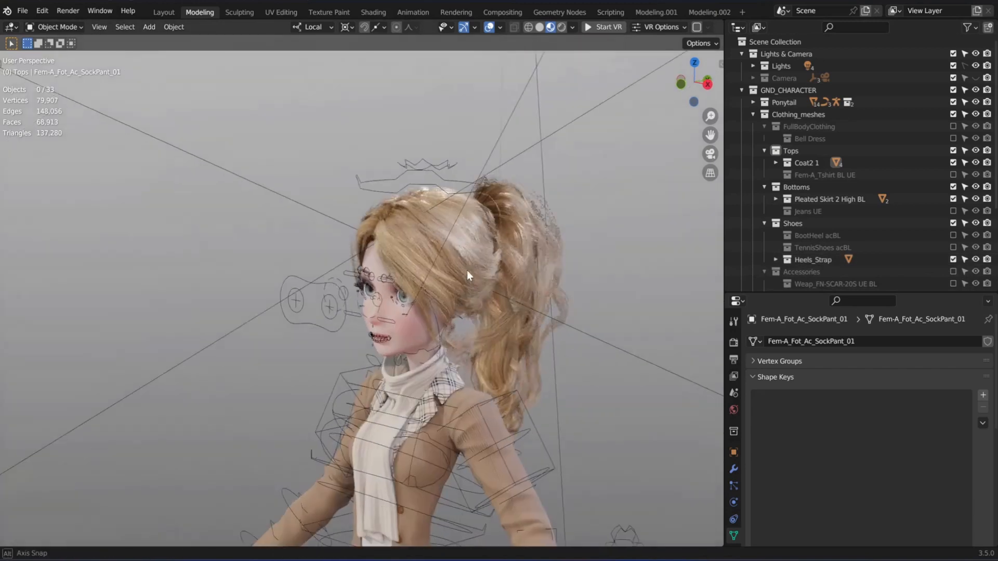
- Expand the Ponytail collection and its Fem-A_Hair-21A_Ponytail.mesh sub-collection to list the separate hair parts
middle_drag(468, 273, 375, 227)
click(388, 283)
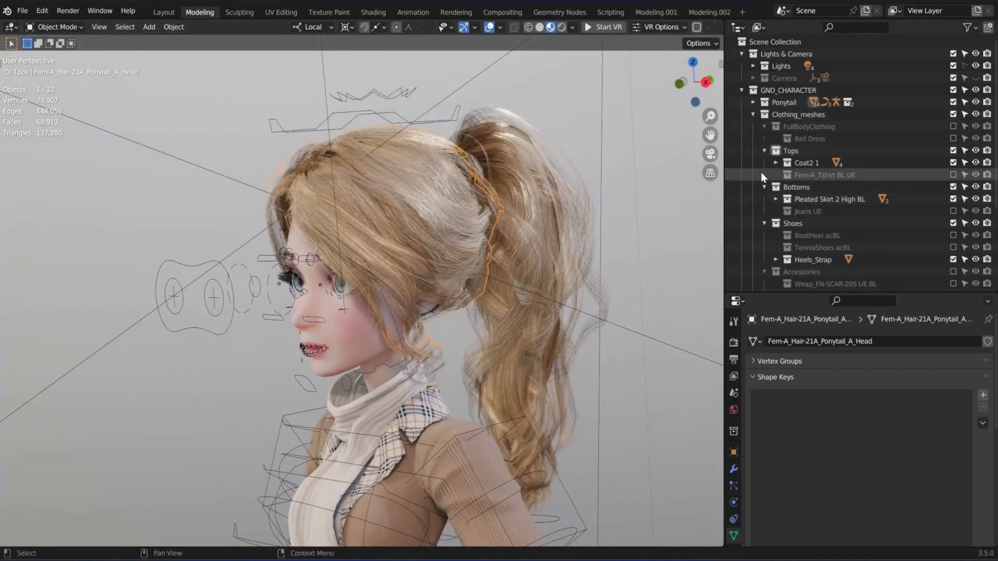
click(753, 102)
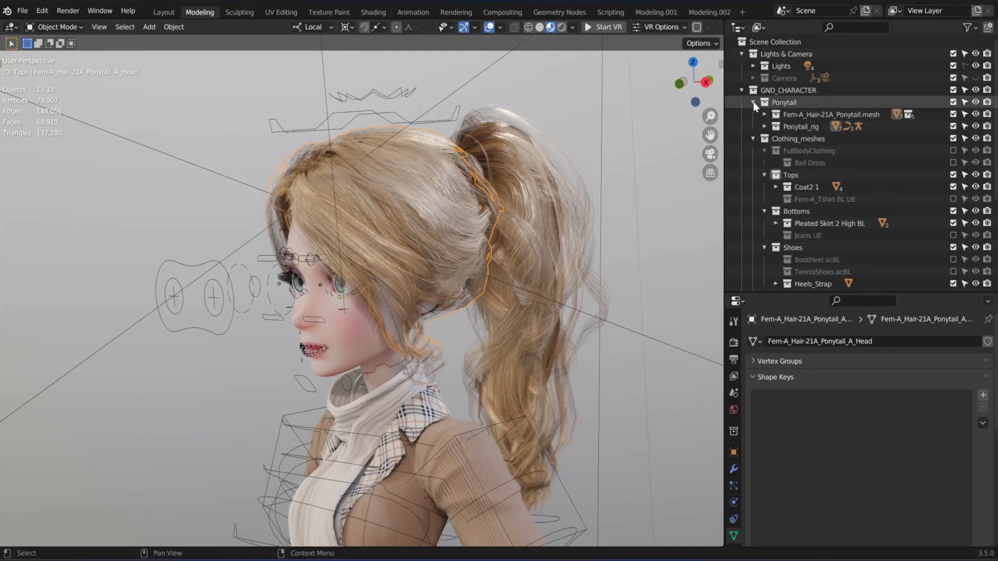
click(785, 115)
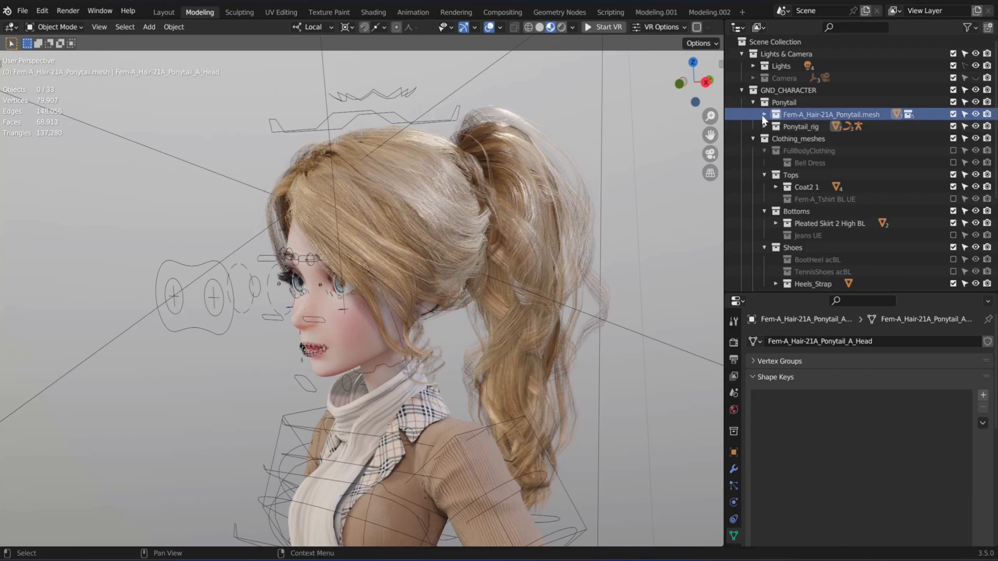
click(763, 115)
middle_drag(434, 251, 387, 245)
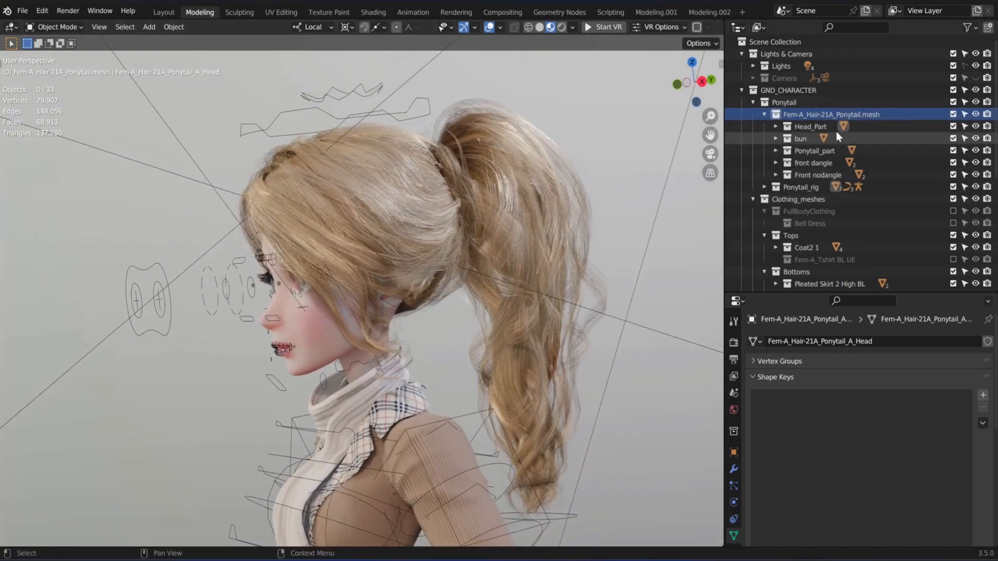
- Exclude the Head_Part hair collection from the view layer and include it again
click(803, 127)
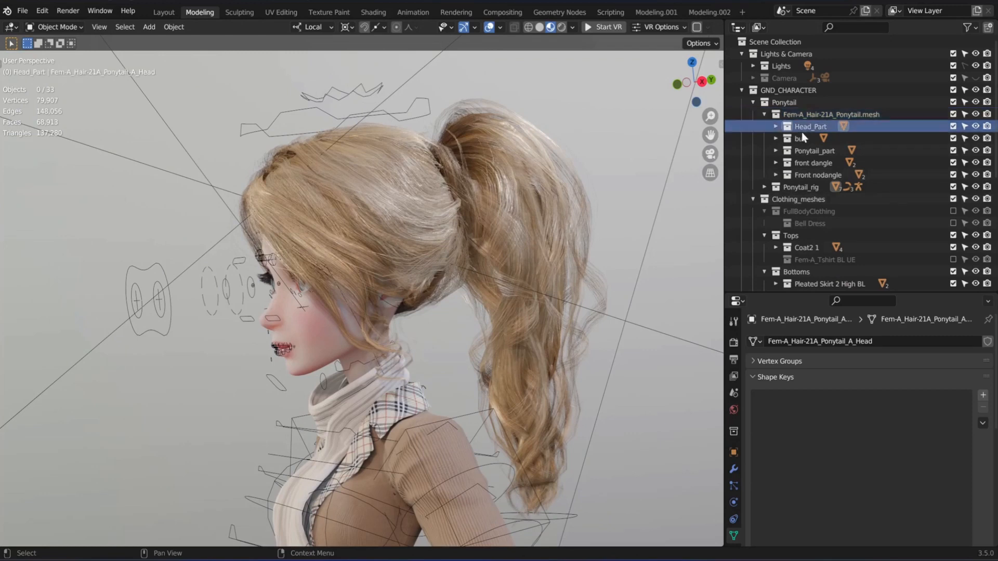
click(953, 126)
click(952, 127)
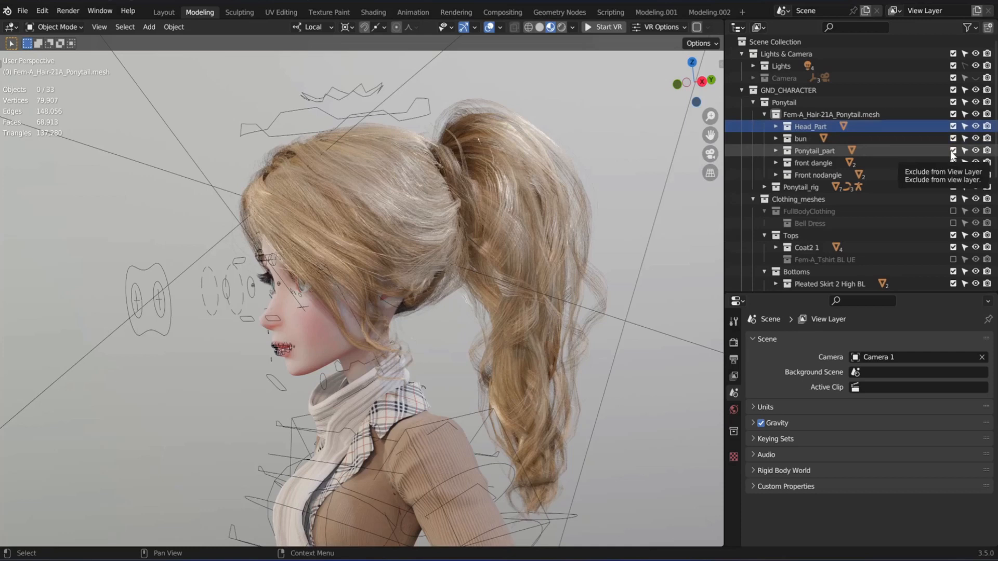
- Exclude the Ponytail_part collection, leaving the bun hair enabled, and view the hairstyle from the front
click(953, 150)
middle_drag(542, 261, 726, 208)
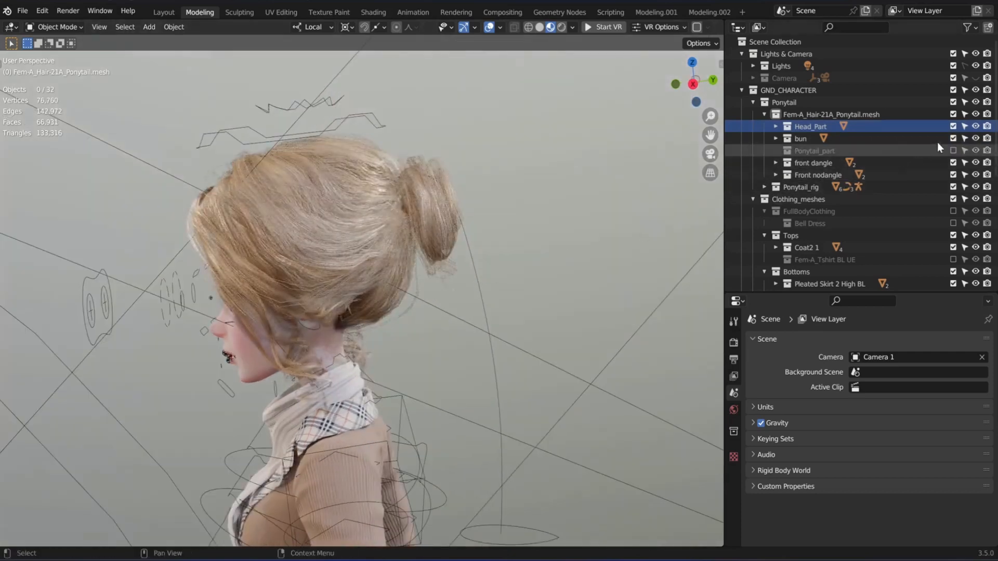
click(952, 138)
mouse_move(662, 244)
middle_down()
mouse_move(335, 291)
mouse_move(670, 247)
middle_up()
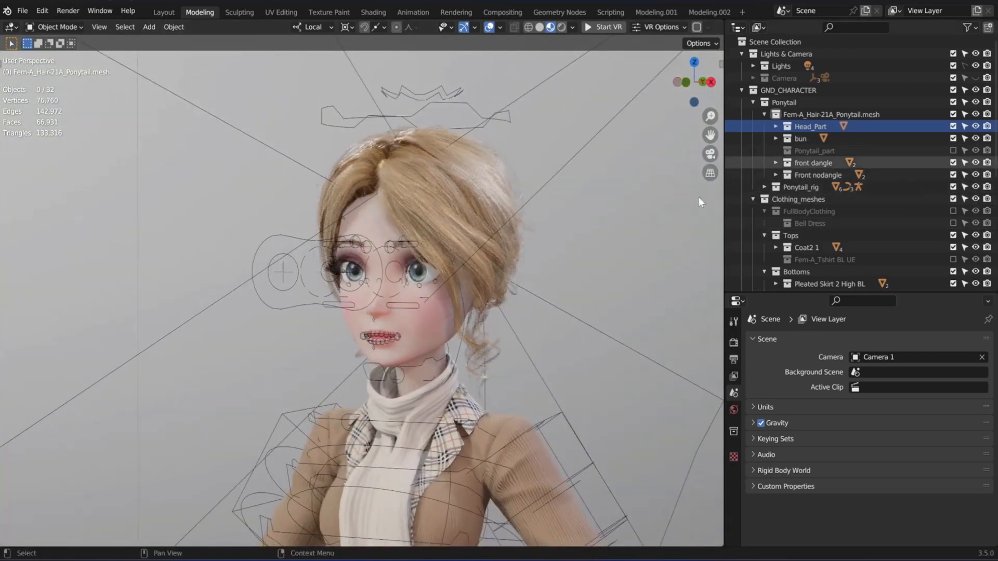
- Exclude the front dangle hair collection, and try excluding Front nodangle before undoing that toggle
click(803, 164)
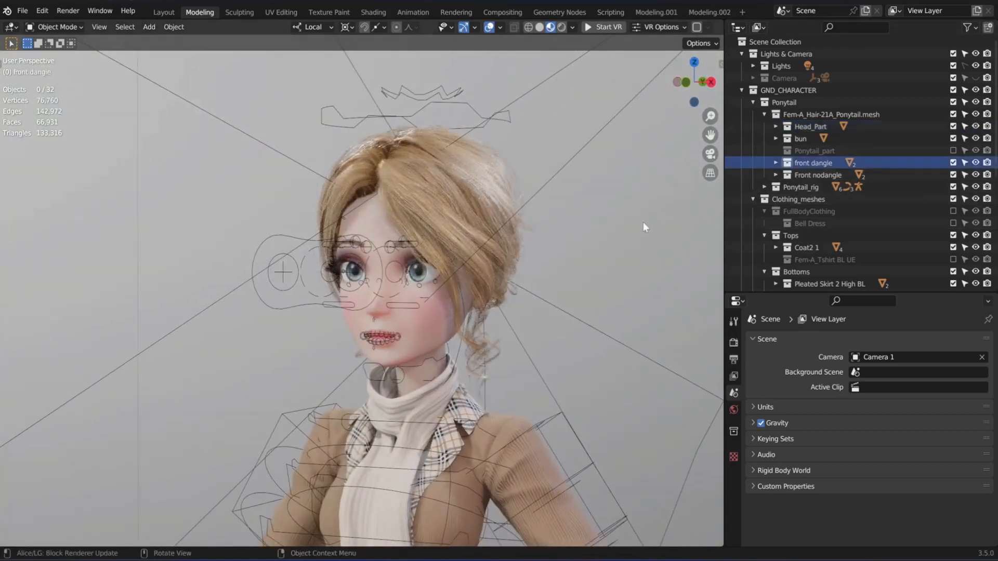
click(952, 164)
middle_drag(547, 252, 388, 263)
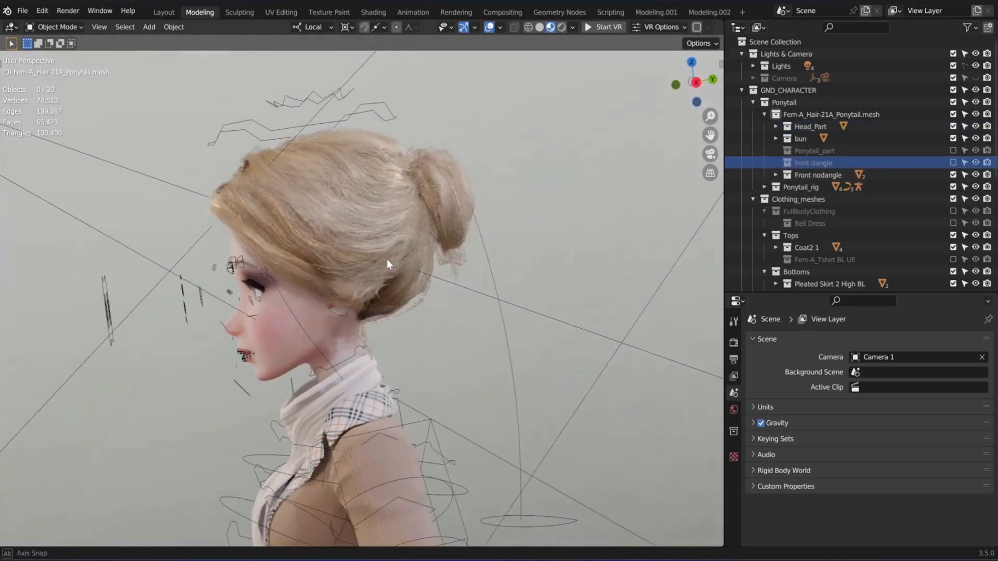
click(953, 174)
key(ctrl+z)
middle_drag(367, 328, 333, 219)
middle_drag(289, 293, 488, 268)
middle_drag(424, 291, 619, 250)
- Collapse the Ponytail collection and dress the character in the Bell Dress by enabling FullBodyClothing and excluding Tops and Bottoms
click(753, 103)
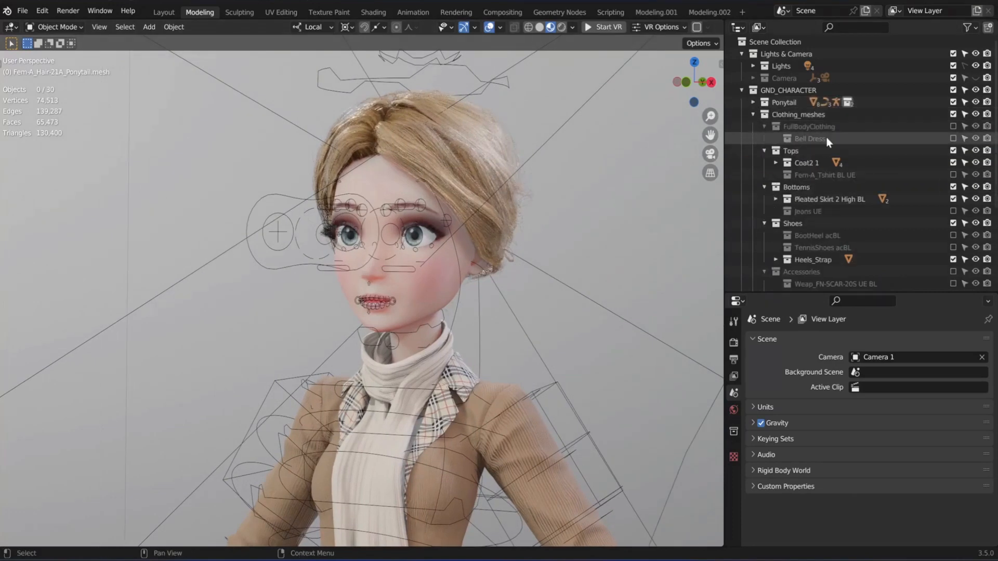
click(952, 126)
click(953, 150)
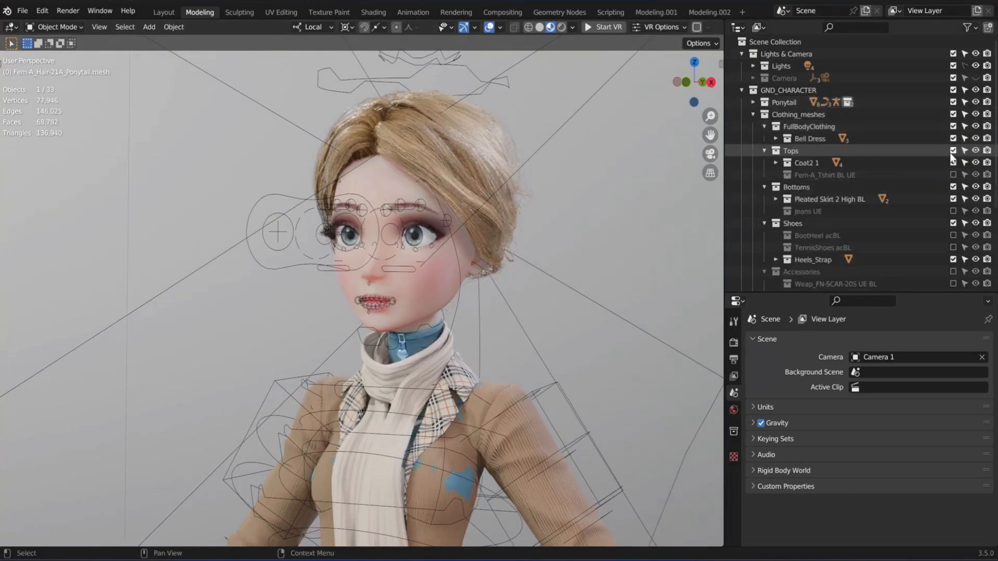
click(953, 187)
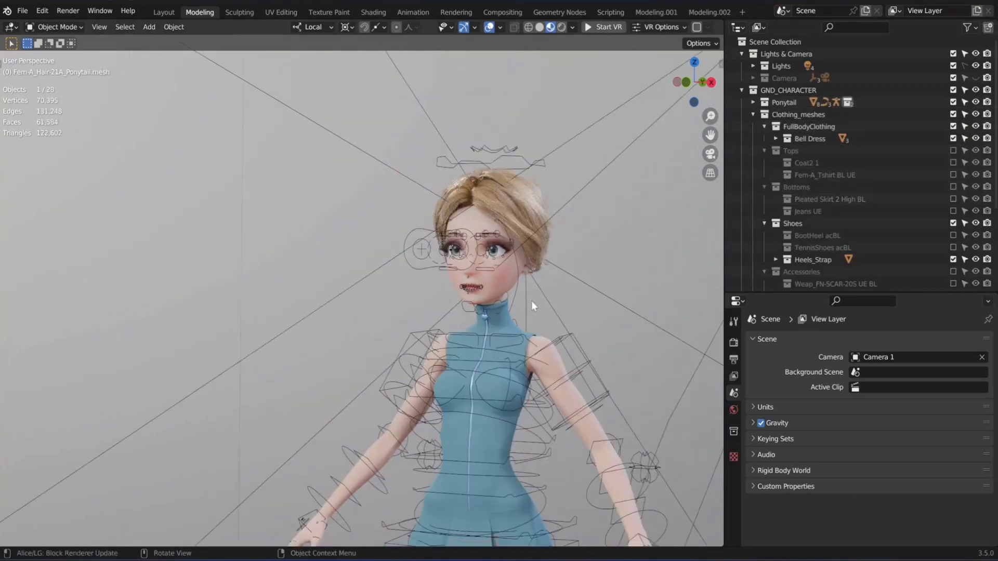
shift+middle_drag(585, 413, 484, 278)
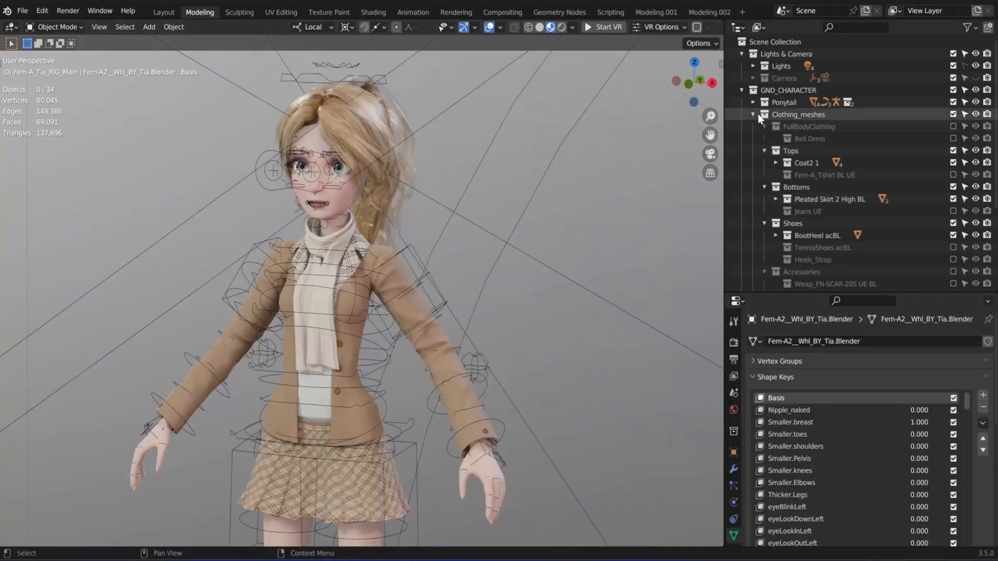
- In Body_Parts, exclude the Body_for_Blender_Tia collection and enable Body_for_export_Tia instead
click(753, 114)
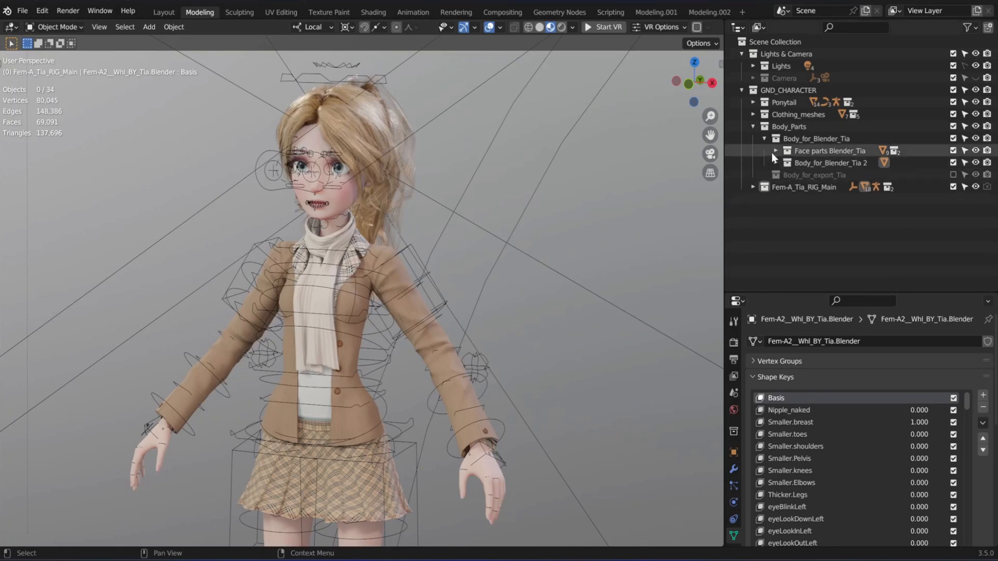
click(765, 139)
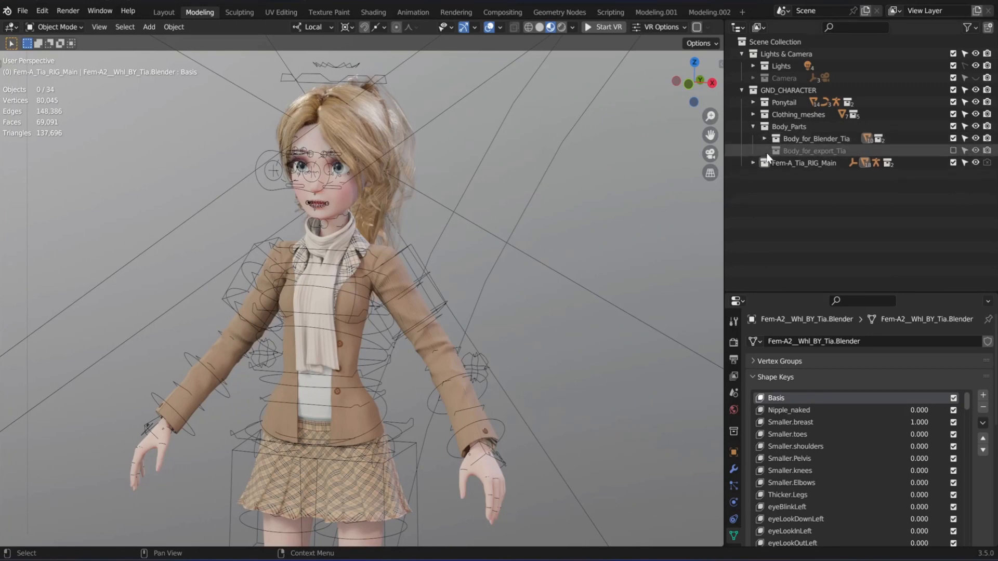
click(810, 138)
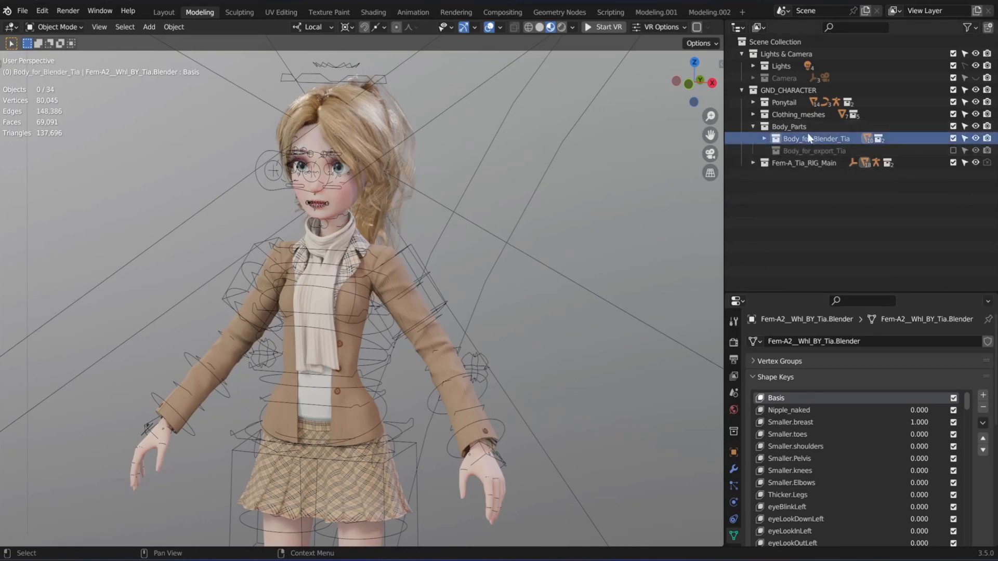
click(953, 138)
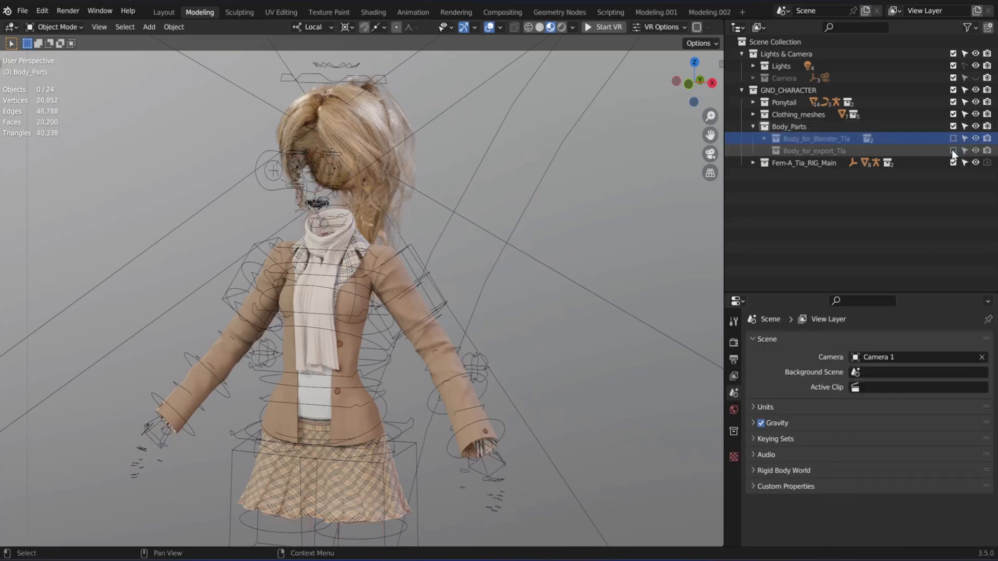
click(953, 151)
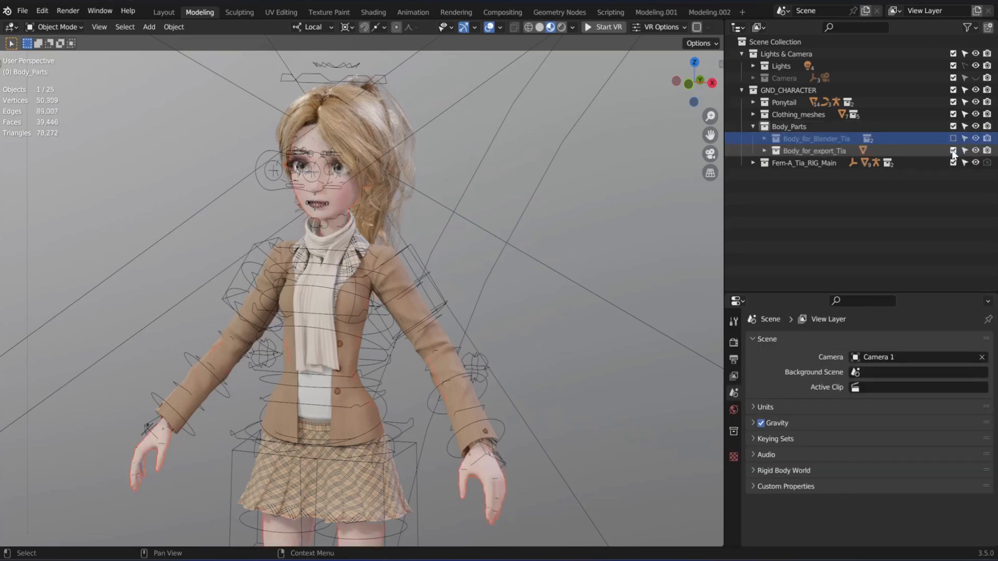
- Select the Fem-A2__Whl_BY_Tia.4export mesh inside Body_for_export_Tia and enlarge the area showing its shape keys
click(764, 151)
click(807, 164)
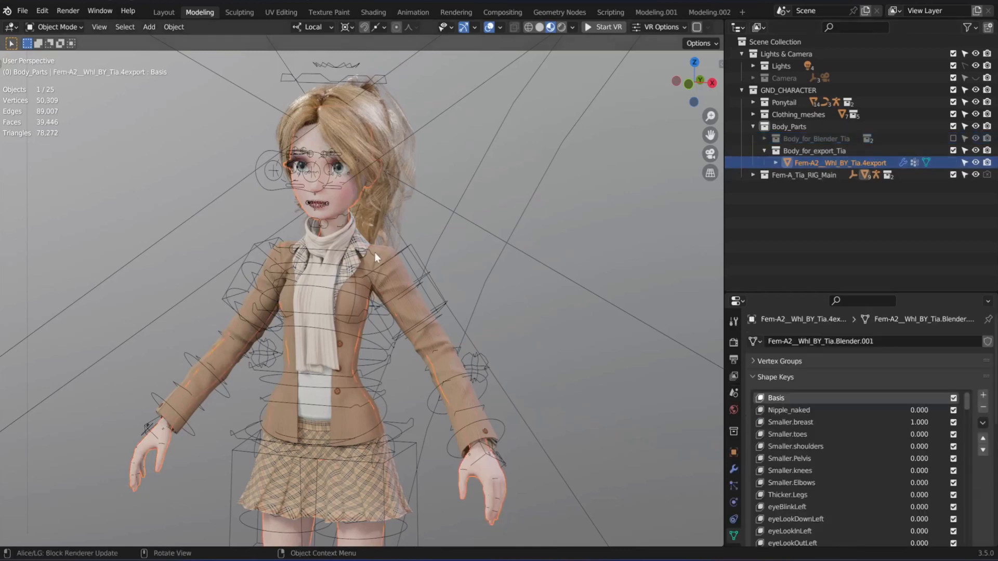
mouse_move(294, 224)
middle_down()
mouse_move(272, 225)
mouse_move(280, 236)
middle_up()
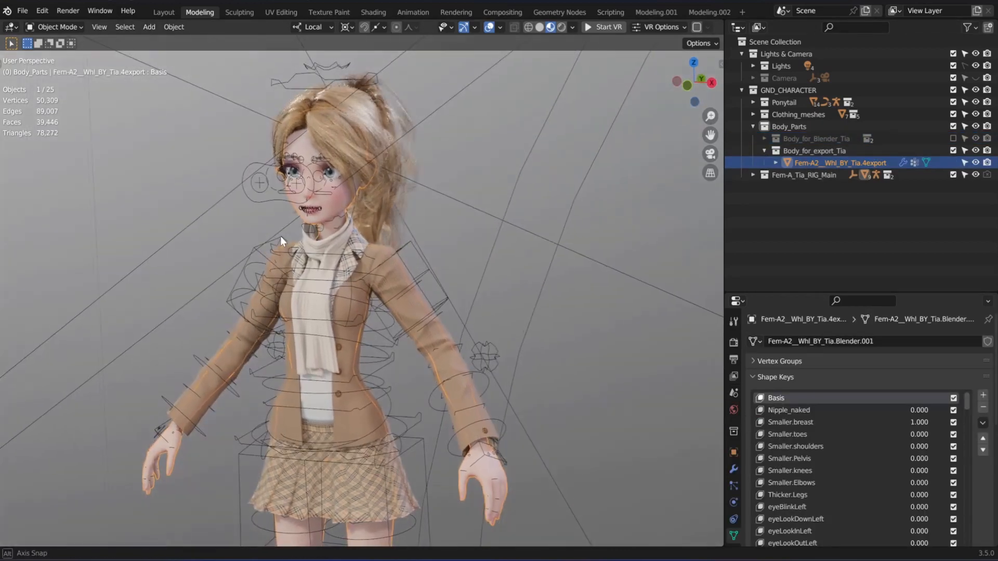
drag(793, 293, 793, 132)
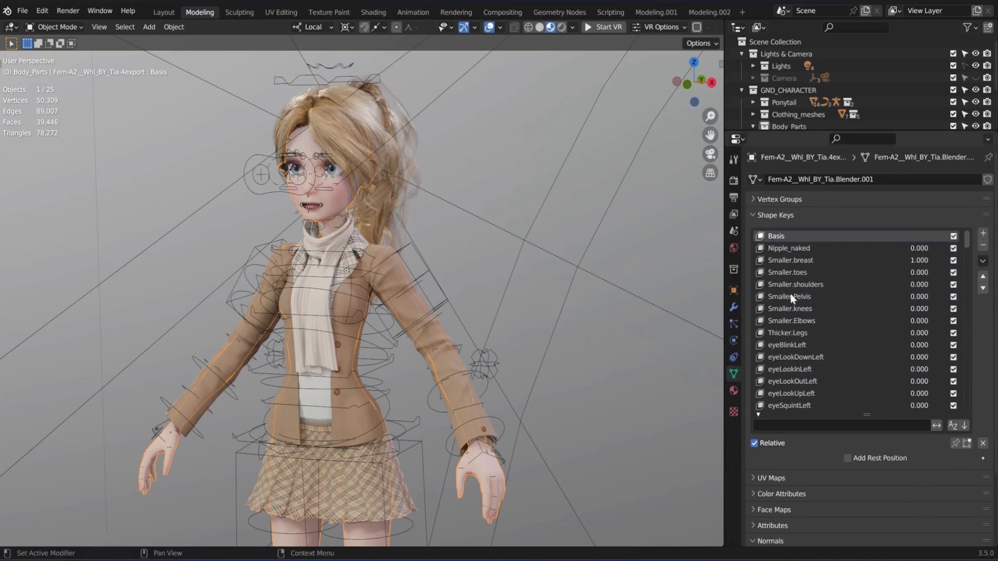
- Look through the export body's eye, jaw and mouth shape keys down to mouthClose
mouse_move(967, 241)
mouse_down()
mouse_move(964, 282)
mouse_move(966, 244)
mouse_up()
click(845, 275)
scroll(843, 291, down, 3)
click(790, 284)
click(778, 354)
scroll(784, 372, down, 3)
click(784, 333)
click(822, 368)
scroll(822, 366, down, 3)
click(785, 357)
click(777, 383)
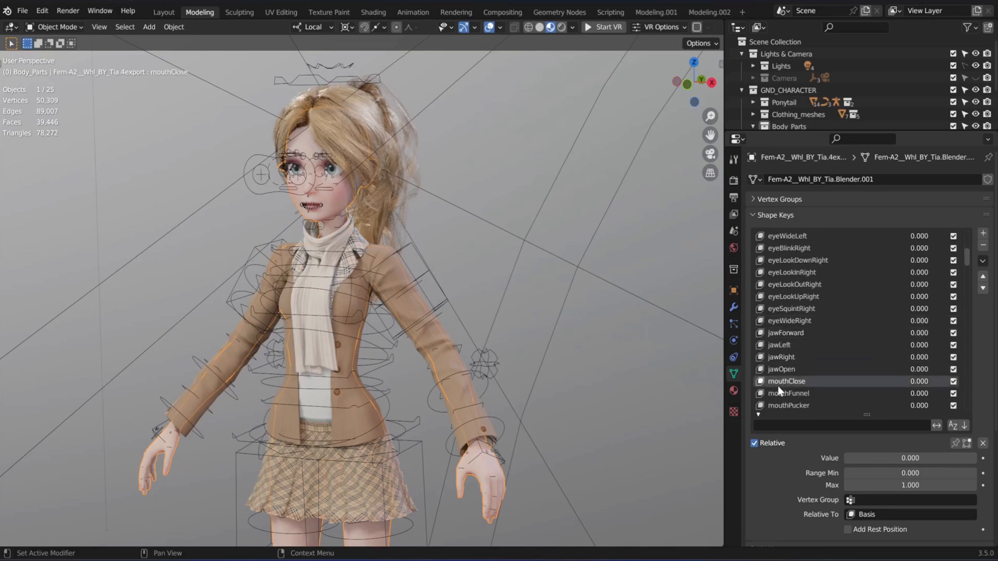
- Look through the export body's vrc.v_ viseme shape keys, including vrc.v_th and vrc.v_dd
drag(965, 251, 887, 310)
click(785, 297)
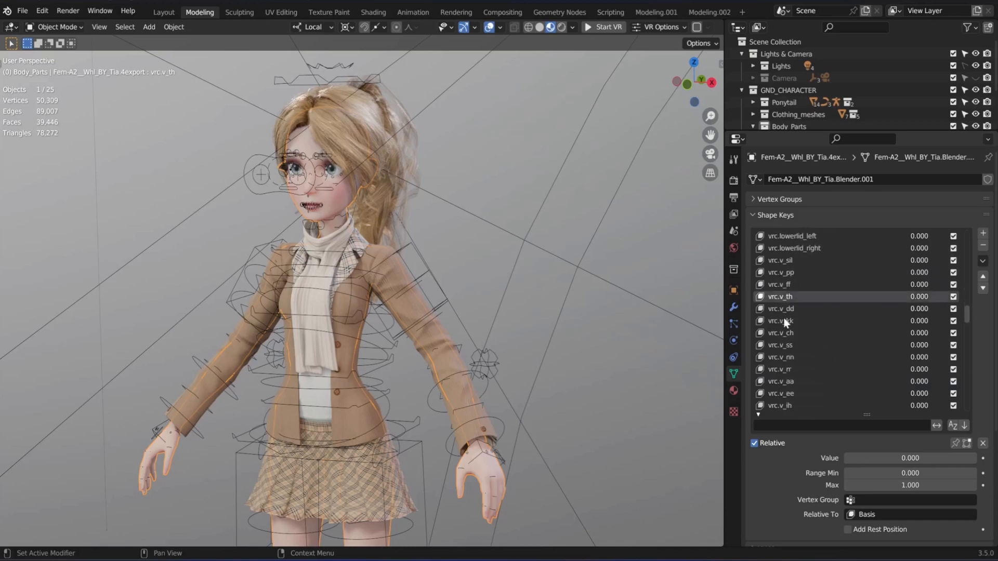
click(780, 345)
click(775, 308)
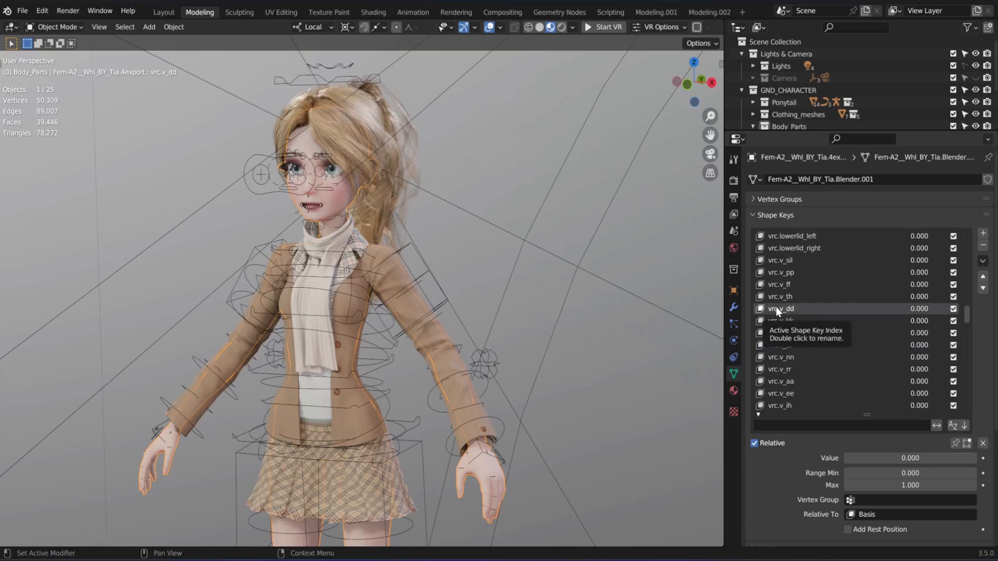
drag(966, 317, 965, 340)
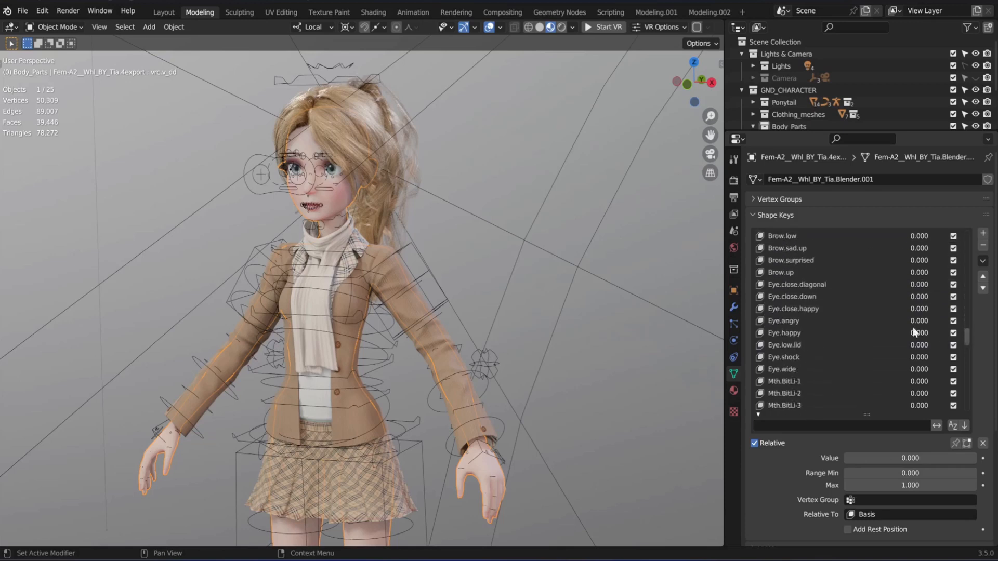
- Look through the Eye and Mth expression shape keys down to Mth.Op-8
click(777, 356)
click(776, 382)
scroll(789, 354, down, 10)
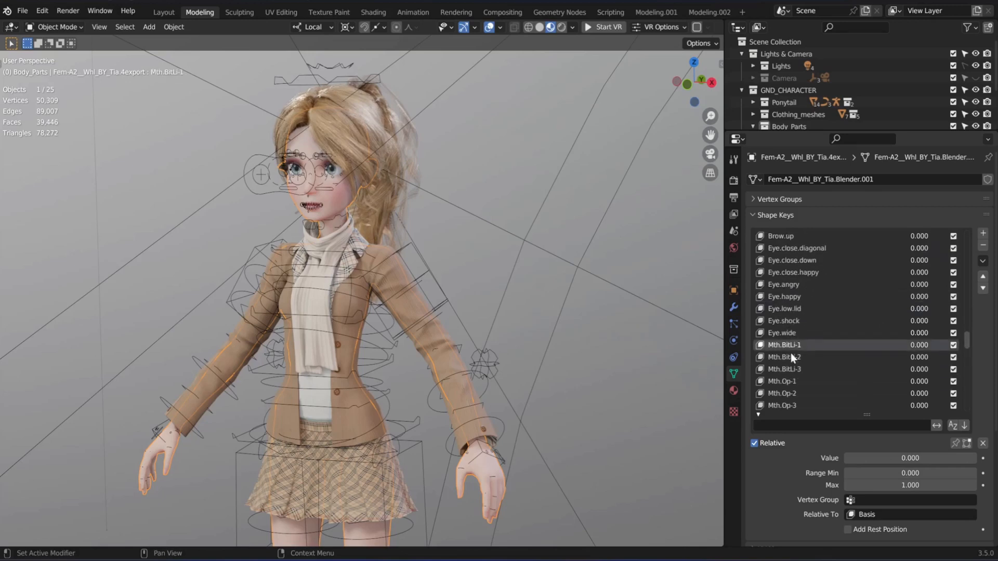
click(779, 333)
click(779, 358)
click(775, 382)
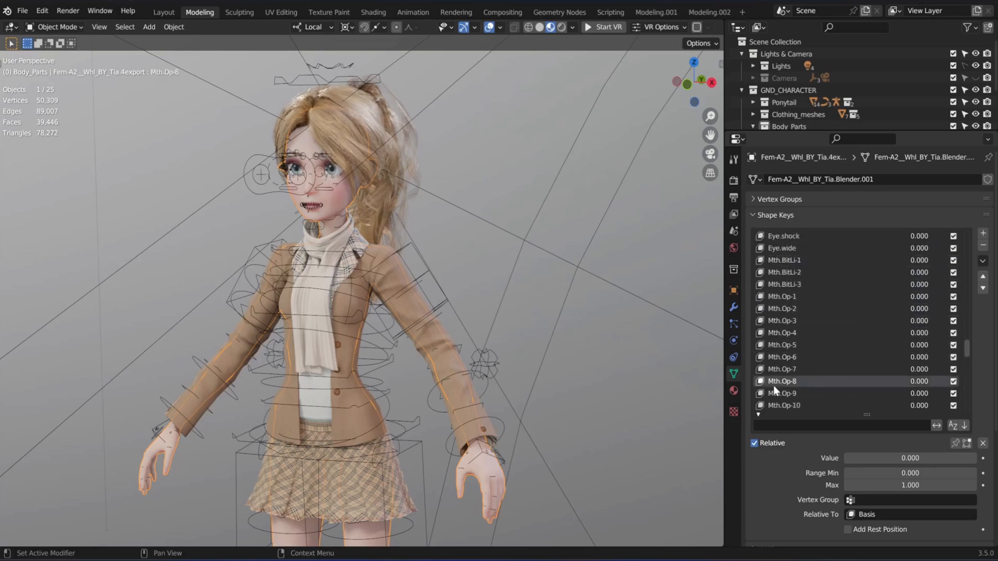
scroll(781, 371, down, 2)
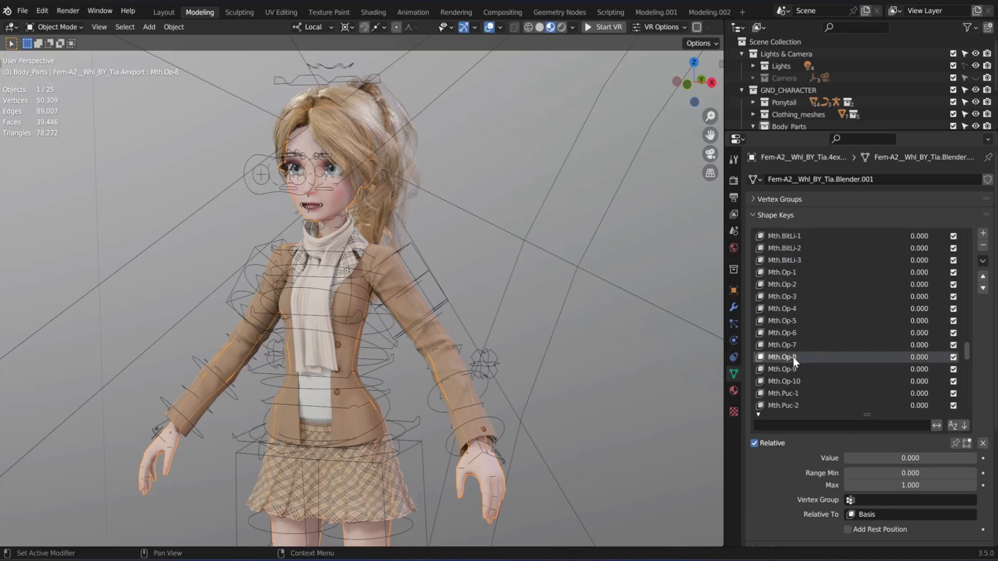
- Return to the start of the shape key list, select the body's Smaller.breast key and view the chest area
drag(966, 354, 982, 234)
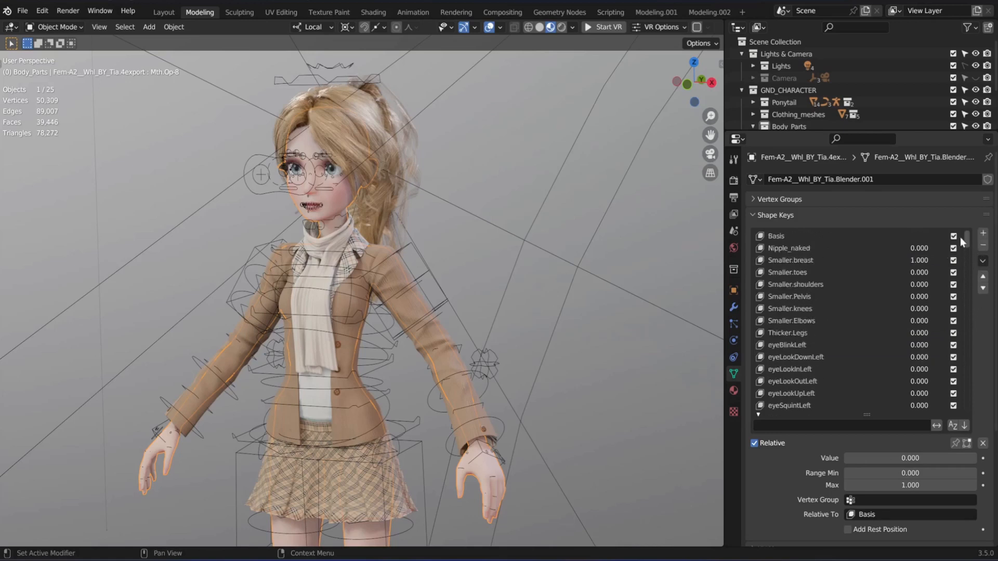
click(793, 263)
middle_drag(668, 309, 618, 313)
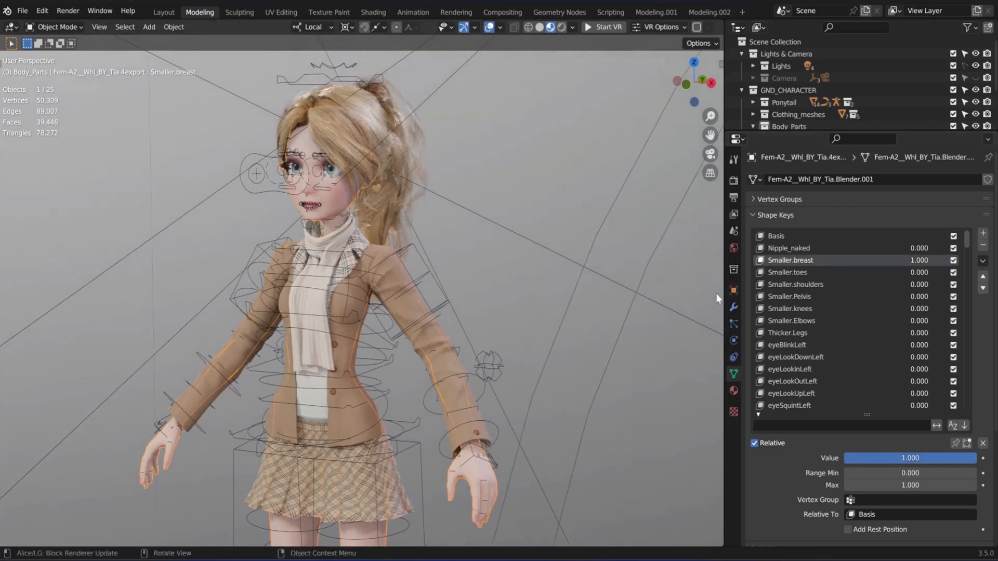
middle_drag(470, 297, 461, 298)
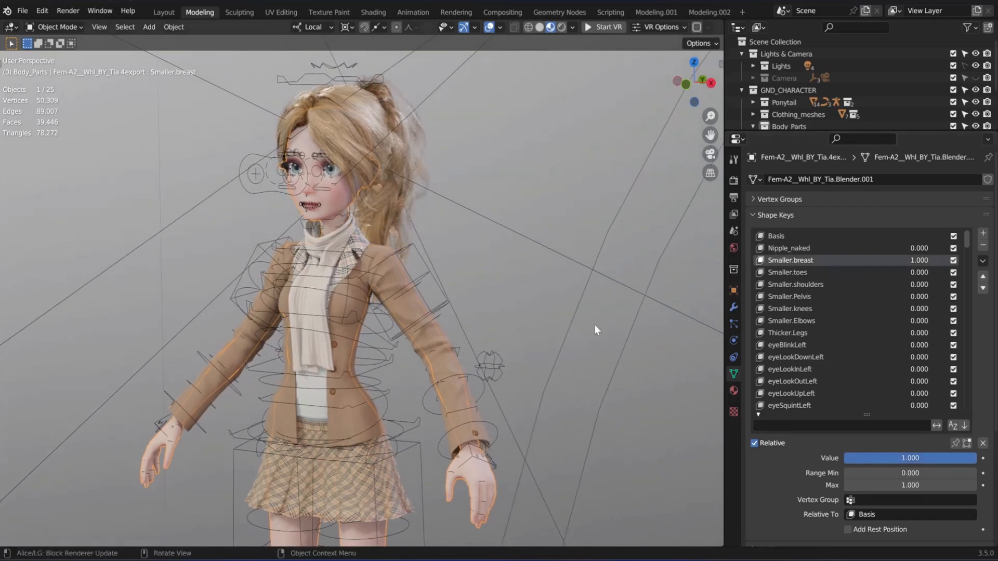
middle_drag(423, 300, 354, 308)
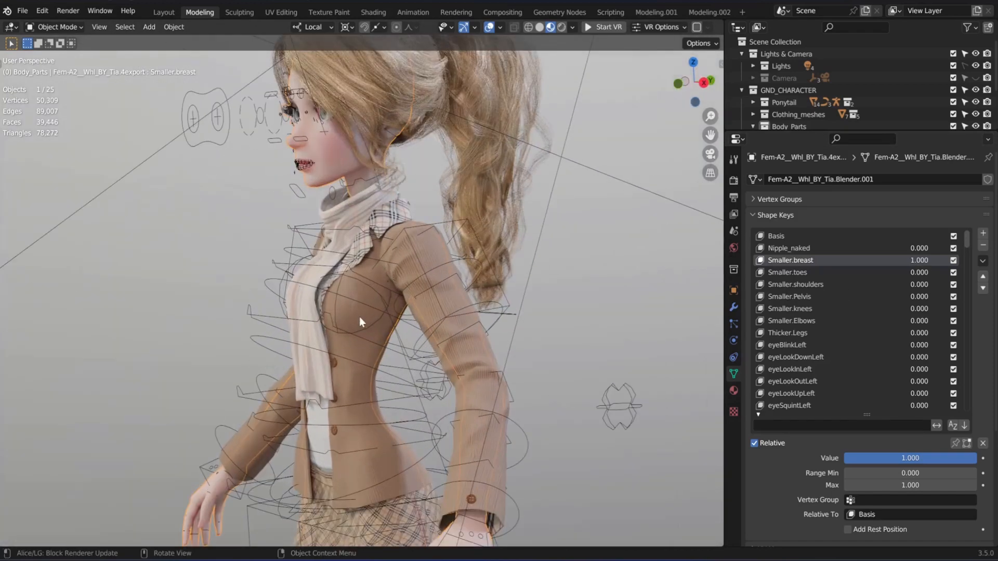
- Set the Smaller.breast shape key of the Fem-A_Top_Ac_Coat2 coat to 0.000 and reselect the export body mesh
click(360, 317)
scroll(255, 304, up, 1)
middle_drag(254, 304, 344, 323)
drag(927, 250, 863, 249)
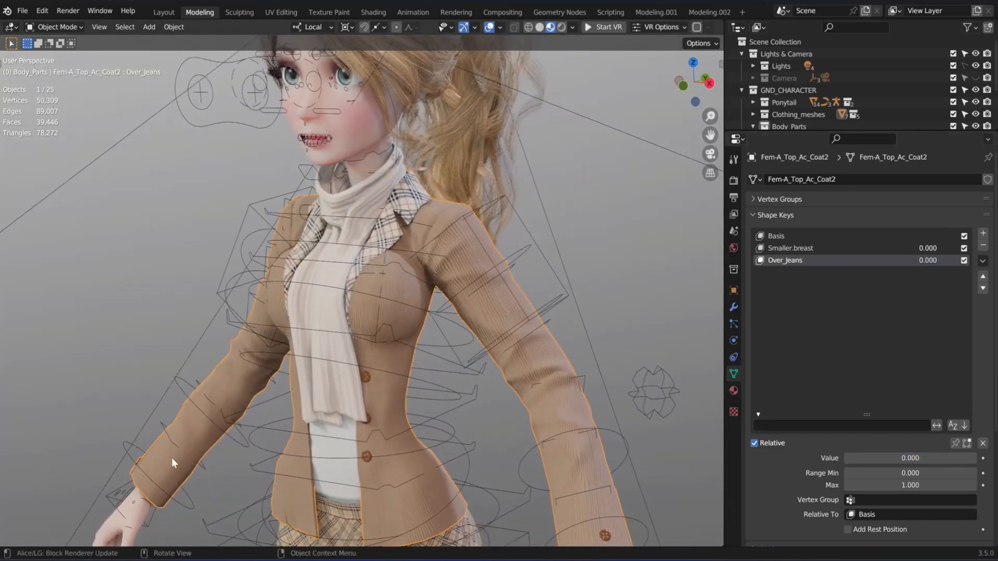
click(148, 517)
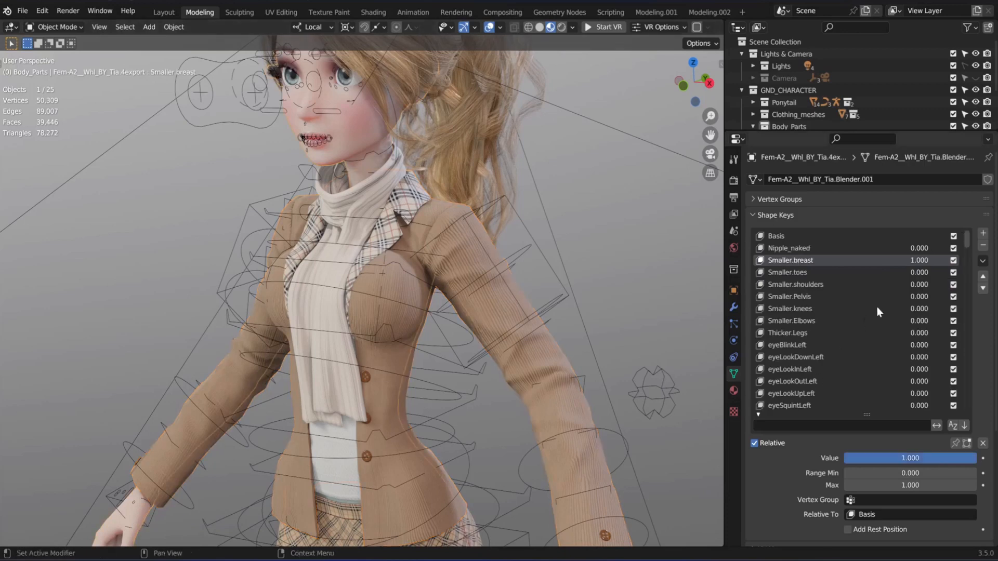
- Undo the last Smaller.breast change on the Fem-A_Top_Ac_Coat2 coat and the reselection of the export body
key(ctrl+z)
key(ctrl+z)
scroll(546, 291, down, 2)
middle_drag(379, 233, 425, 332)
scroll(429, 240, up, 1)
scroll(425, 309, up, 1)
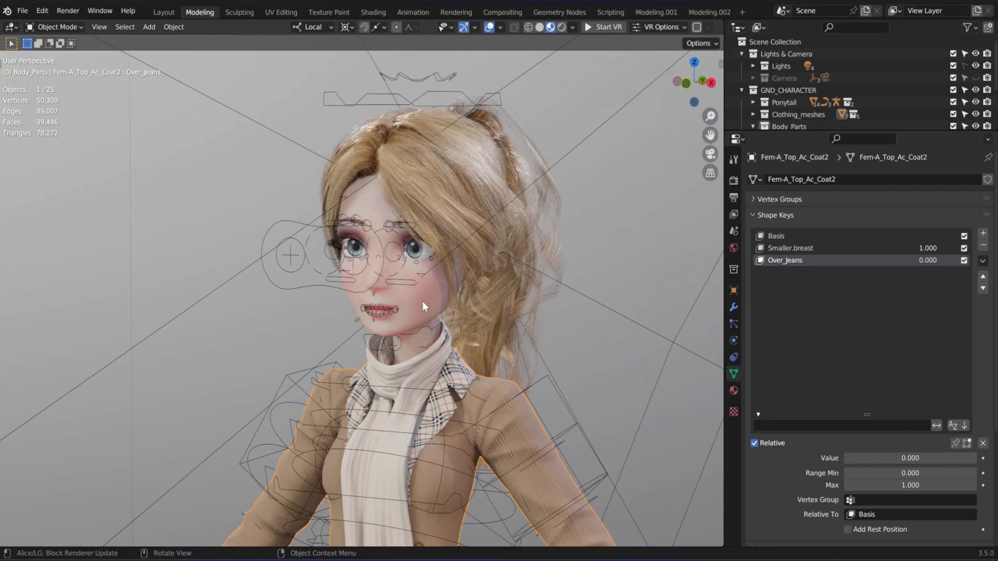
- Switch to the Shading workspace and select the export body so its Top_Tia01A_M material nodes are shown
click(150, 154)
click(372, 13)
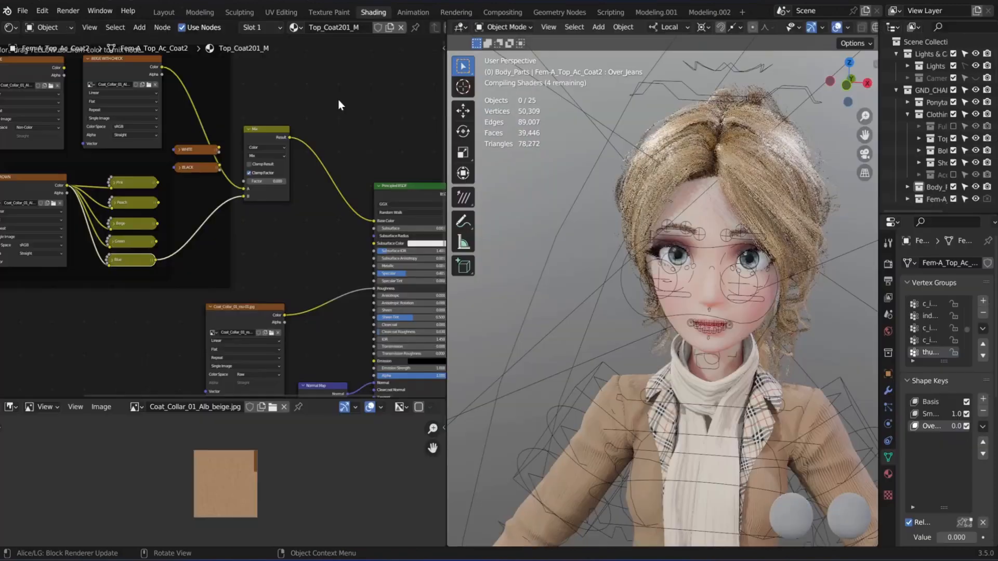
mouse_move(547, 250)
middle_down()
mouse_move(590, 224)
mouse_move(634, 273)
middle_up()
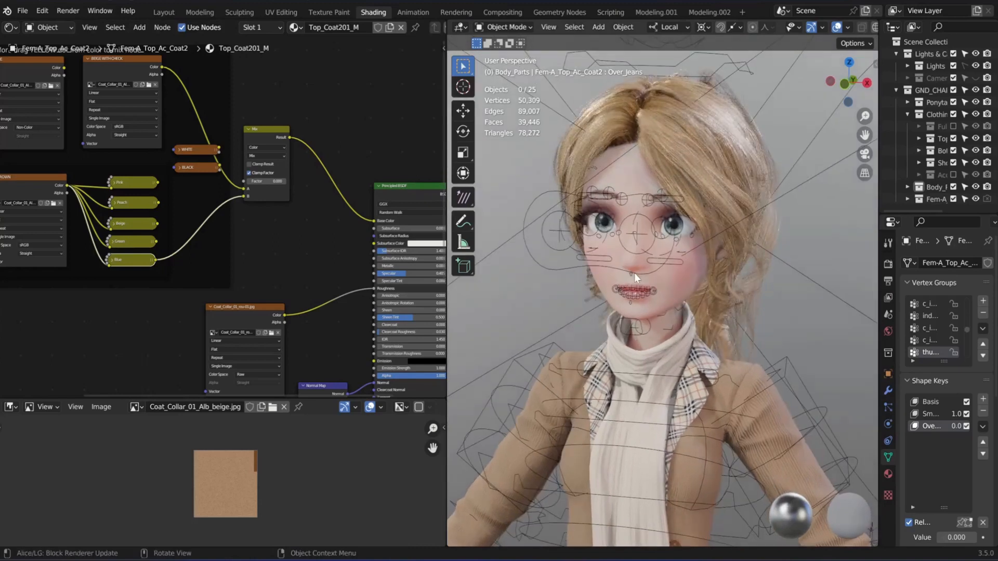
click(603, 285)
scroll(190, 224, down, 2)
middle_drag(189, 223, 244, 305)
scroll(294, 238, down, 1)
scroll(323, 229, up, 3)
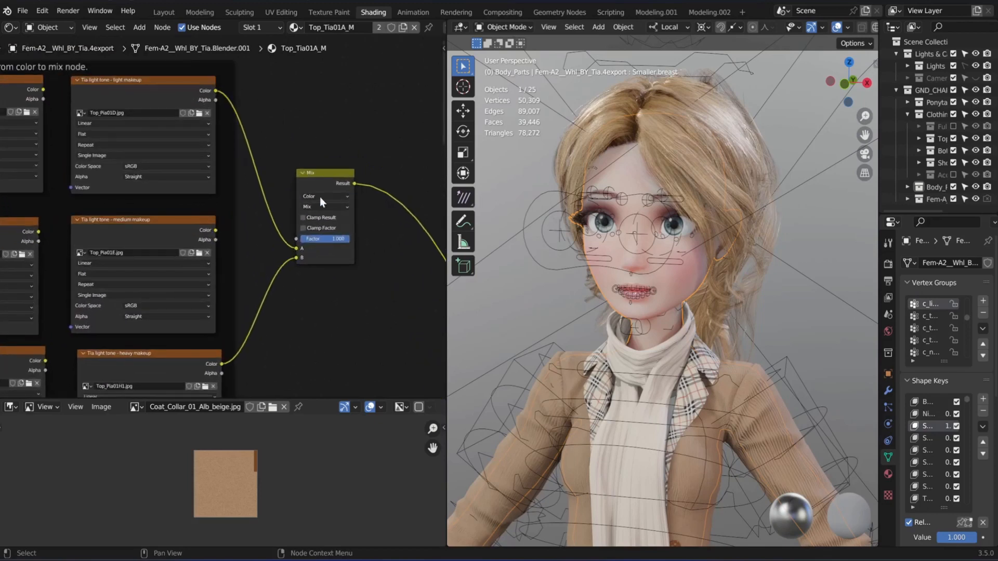
- Examine the Tia and Anika skin tone and makeup texture nodes and their links to the Mix node
scroll(267, 228, down, 2)
scroll(221, 273, up, 1)
middle_drag(217, 272, 303, 253)
scroll(261, 276, down, 4)
middle_drag(255, 279, 324, 292)
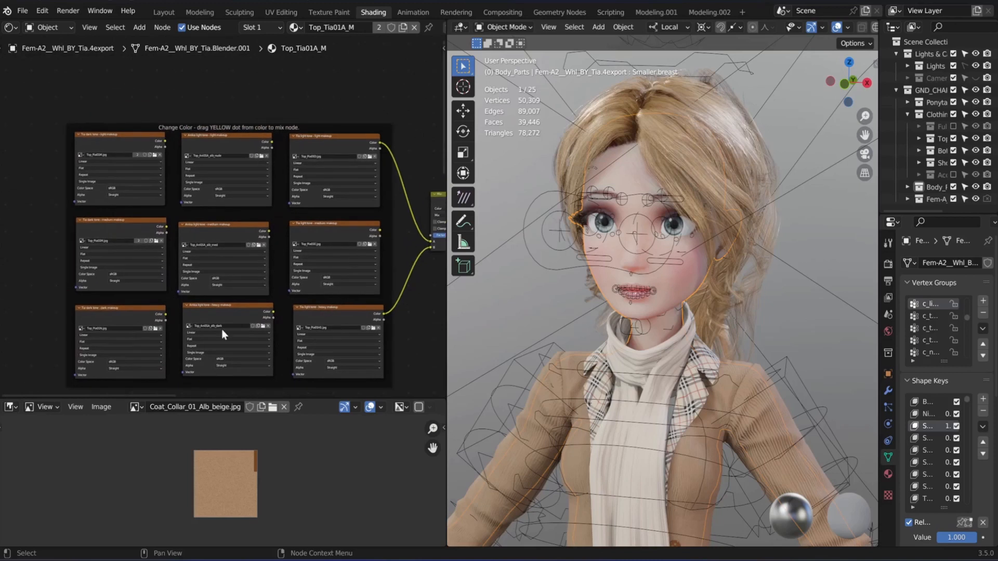
middle_drag(275, 265, 215, 261)
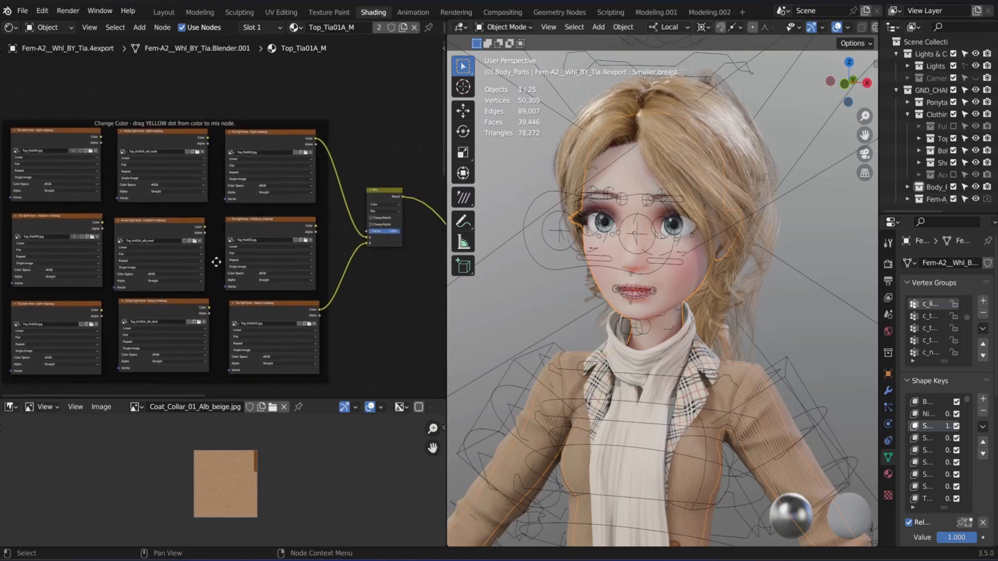
scroll(284, 259, up, 2)
scroll(270, 252, up, 2)
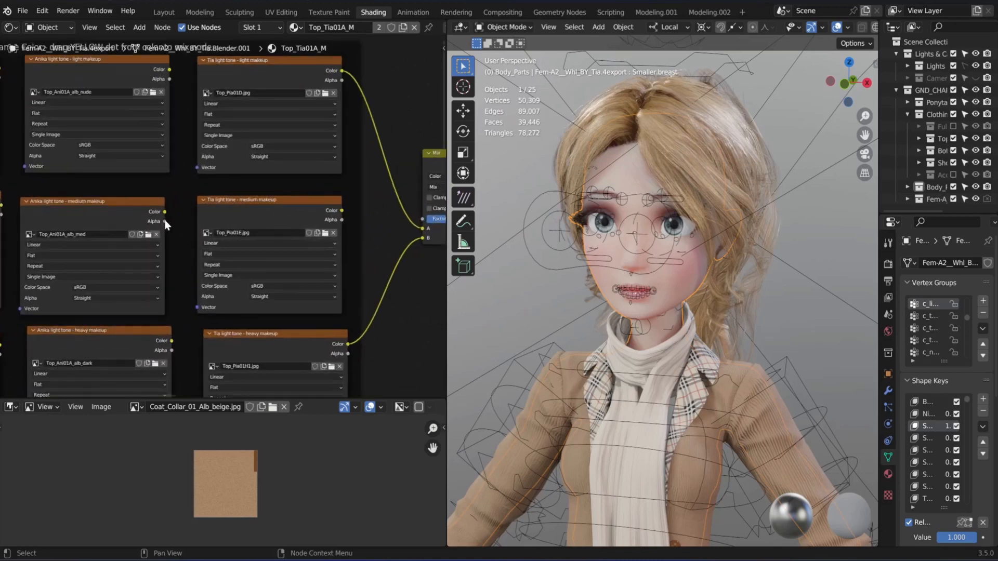
- Connect the Anika light tone - medium makeup color to the Mix node's A input and try the mix factor
middle_drag(166, 223, 127, 225)
drag(129, 222, 384, 241)
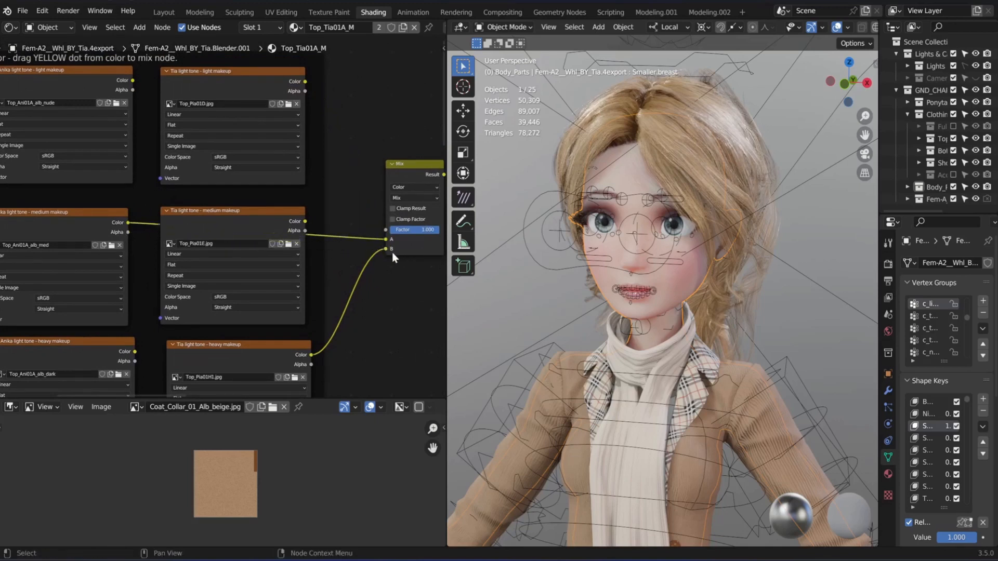
middle_drag(357, 273, 311, 273)
drag(362, 237, 312, 238)
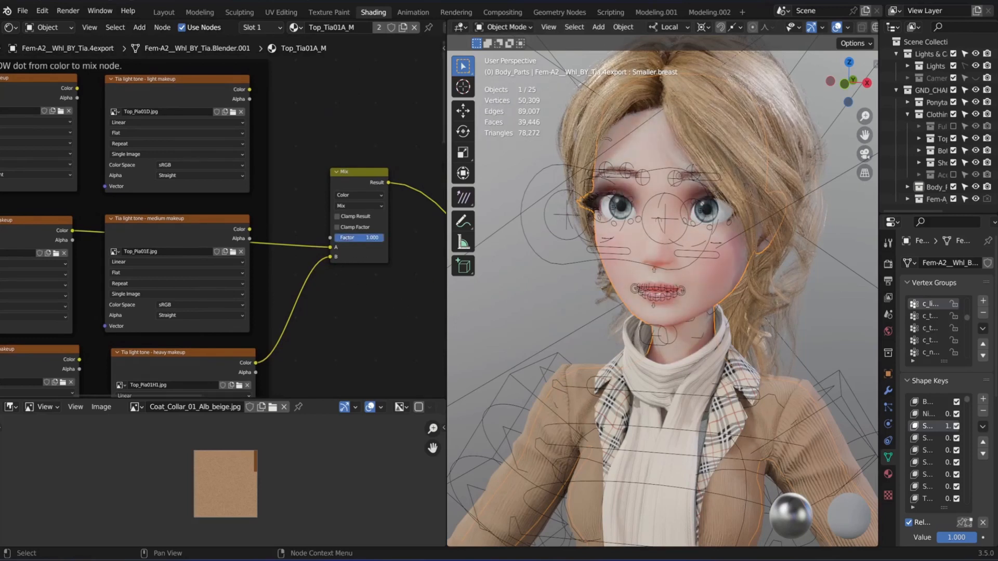
- Select the Top_Pia01N.jpg dark tone makeup texture and link its Color output to the Mix node
scroll(301, 266, down, 4)
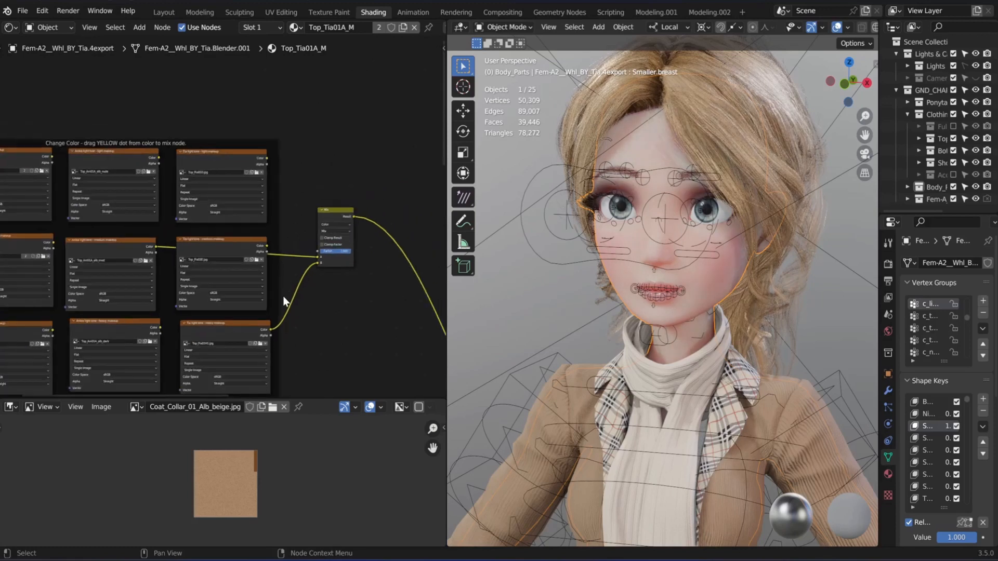
scroll(78, 245, up, 1)
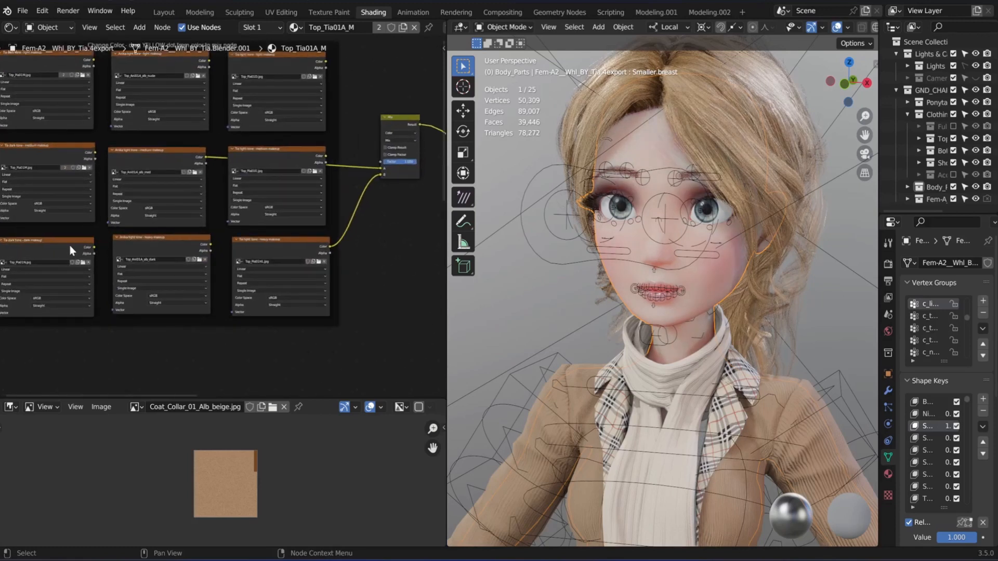
click(70, 245)
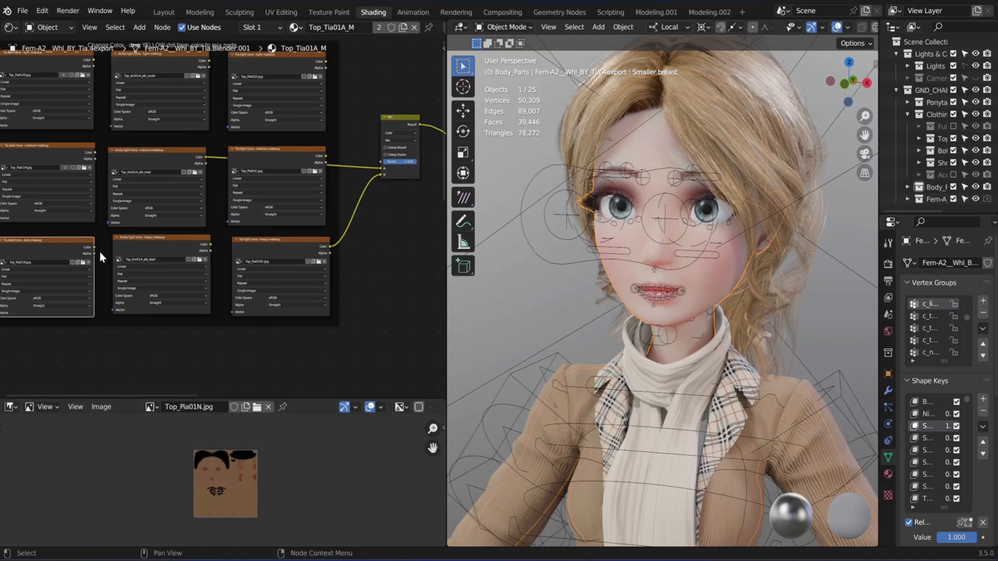
drag(95, 247, 393, 161)
- Select the Fem-A_Top_Ac_Coat2 coat and link its Pink color node to the Mix node's A input
scroll(673, 208, up, 3)
click(610, 439)
scroll(377, 259, up, 3)
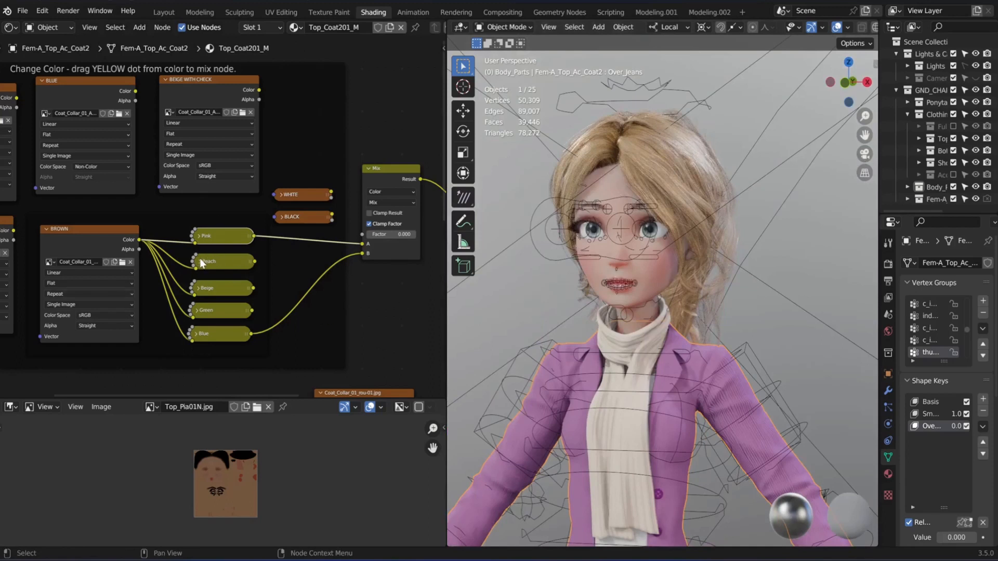
shift+middle_drag(531, 360, 601, 262)
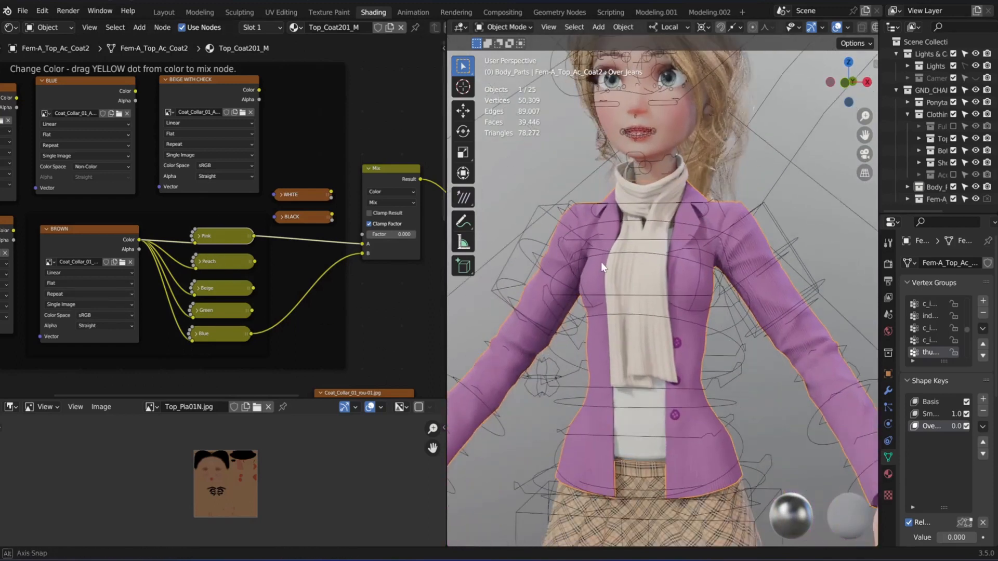
scroll(156, 265, up, 1)
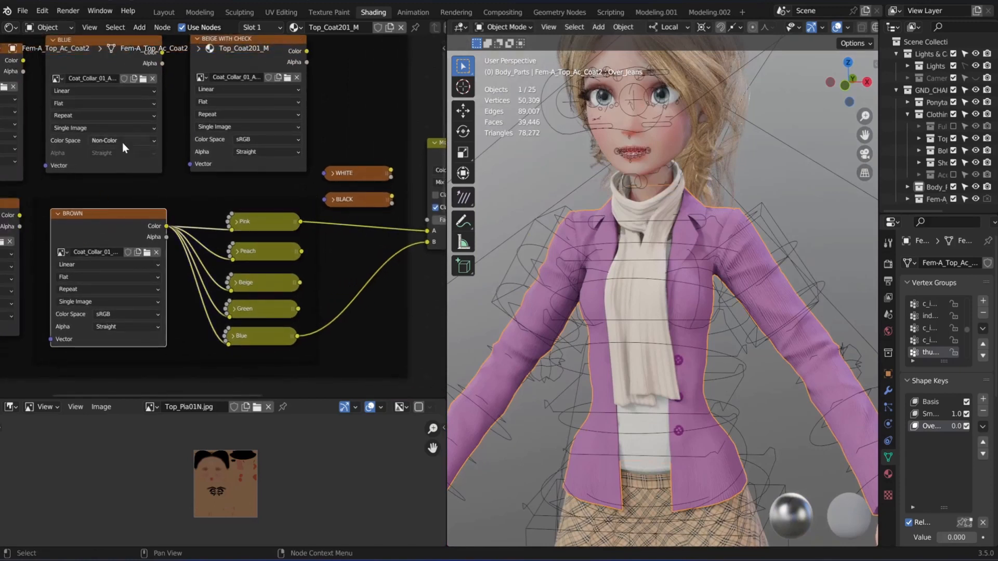
- Inspect the coat's BROWN texture image and the Pink and Peach color nodes fed by it
click(121, 211)
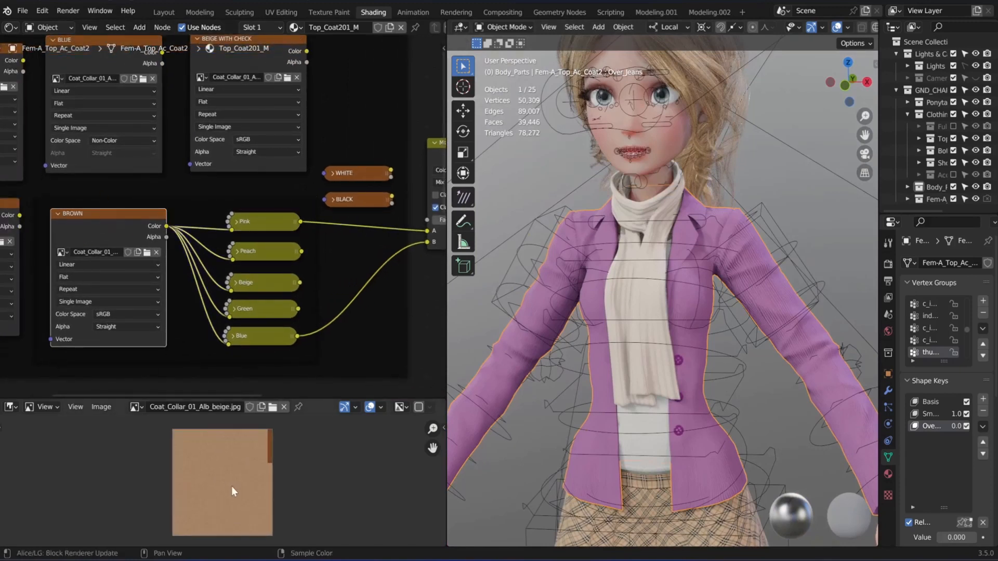
click(250, 225)
click(253, 256)
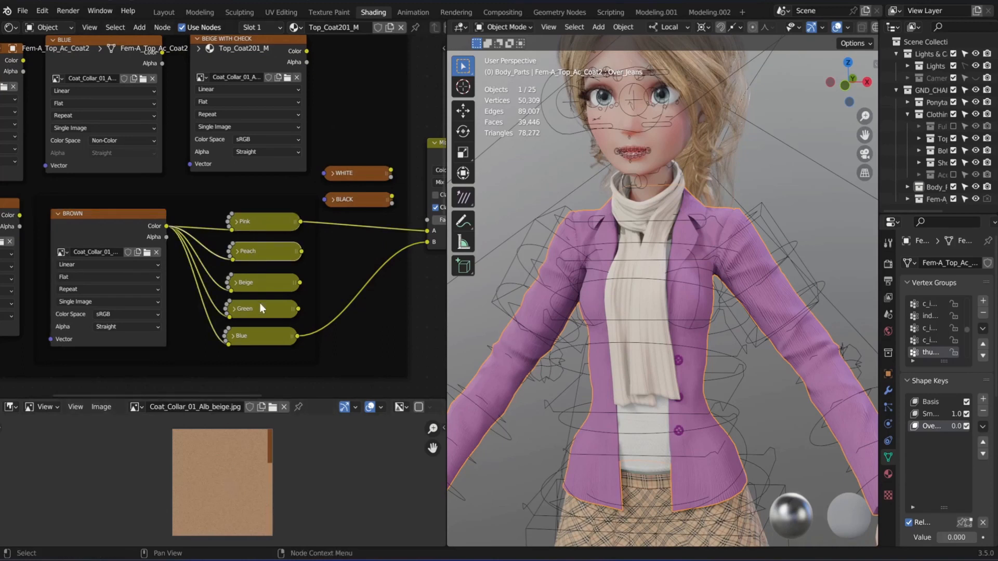
scroll(256, 288, up, 2)
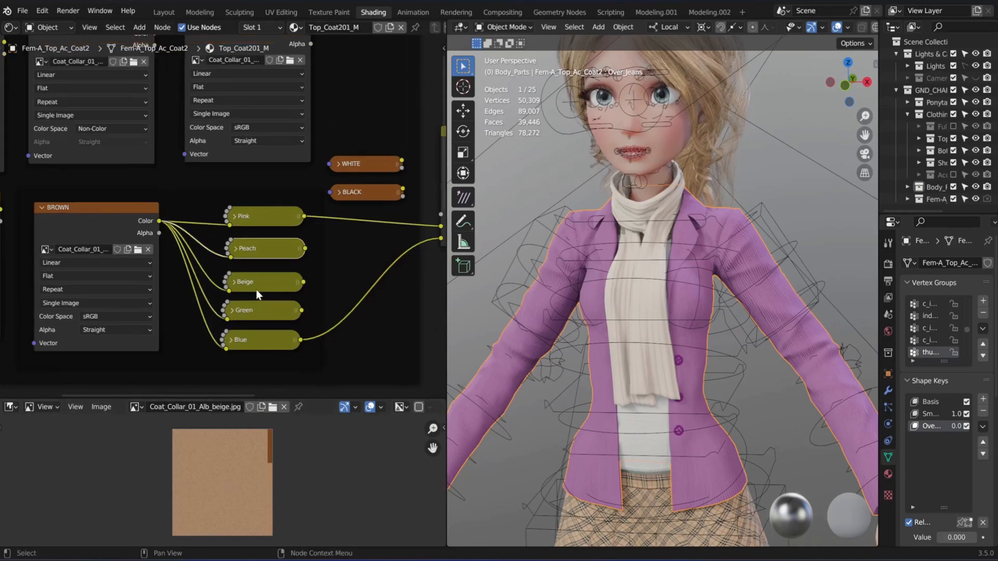
- Expand the coat's Pink color node and adjust one of its settings
click(233, 210)
click(298, 239)
click(298, 239)
drag(285, 252, 333, 252)
- Enable the Tear_Move_L collection under Accessories and view the tear below the character's left eye
scroll(662, 291, down, 3)
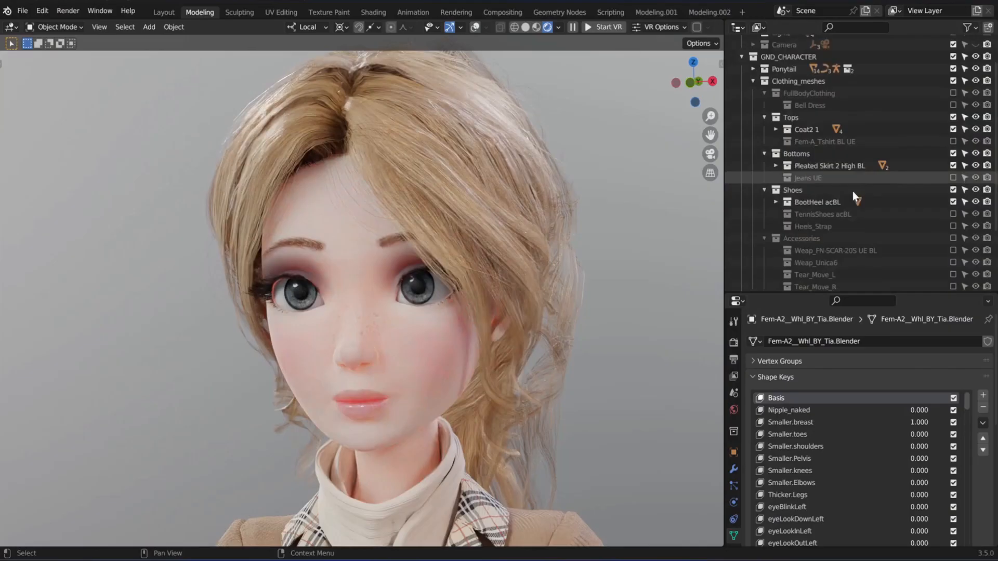
scroll(853, 191, down, 4)
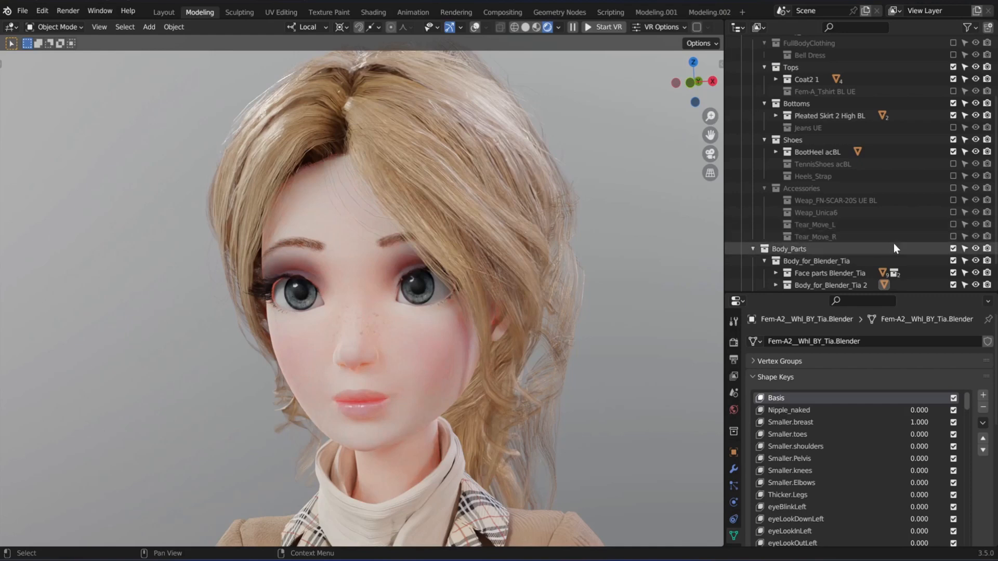
click(952, 224)
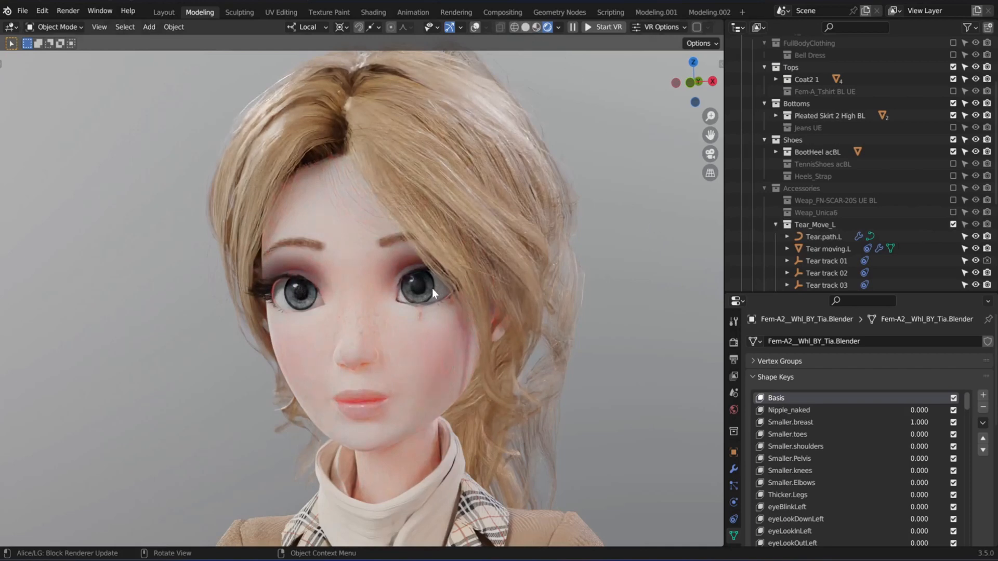
scroll(432, 288, up, 5)
middle_drag(358, 231, 363, 227)
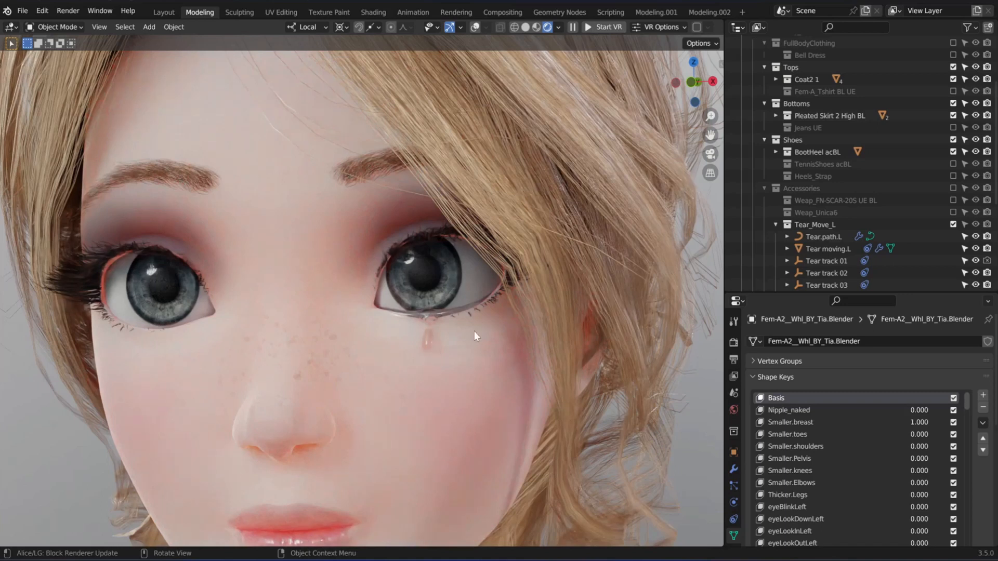
- Set the viewport to solid shading, show the overlays and enlarge the area listing the shape keys
click(525, 27)
scroll(445, 331, up, 1)
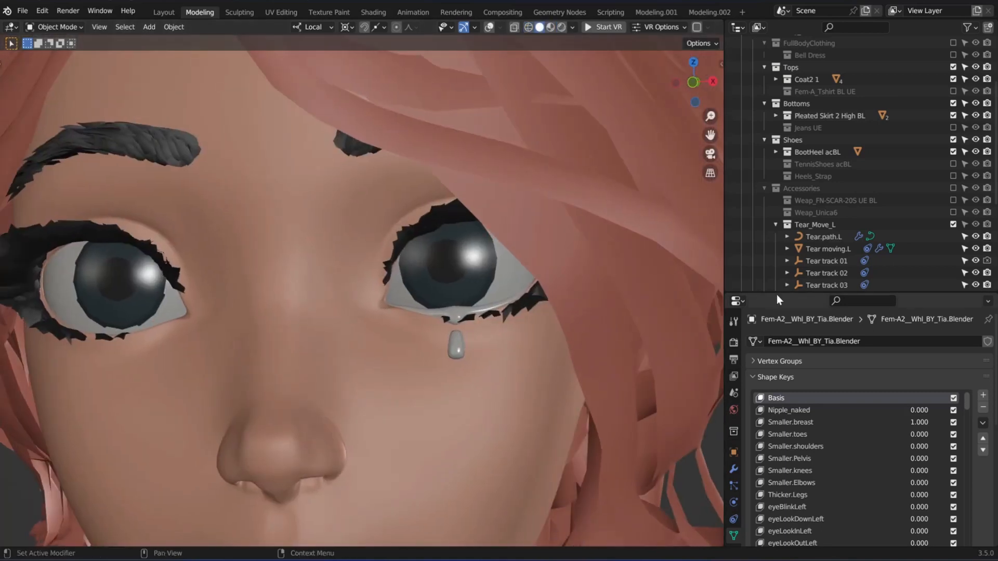
drag(776, 294, 776, 108)
middle_drag(519, 314, 443, 339)
key(alt+shift+z)
scroll(499, 311, up, 1)
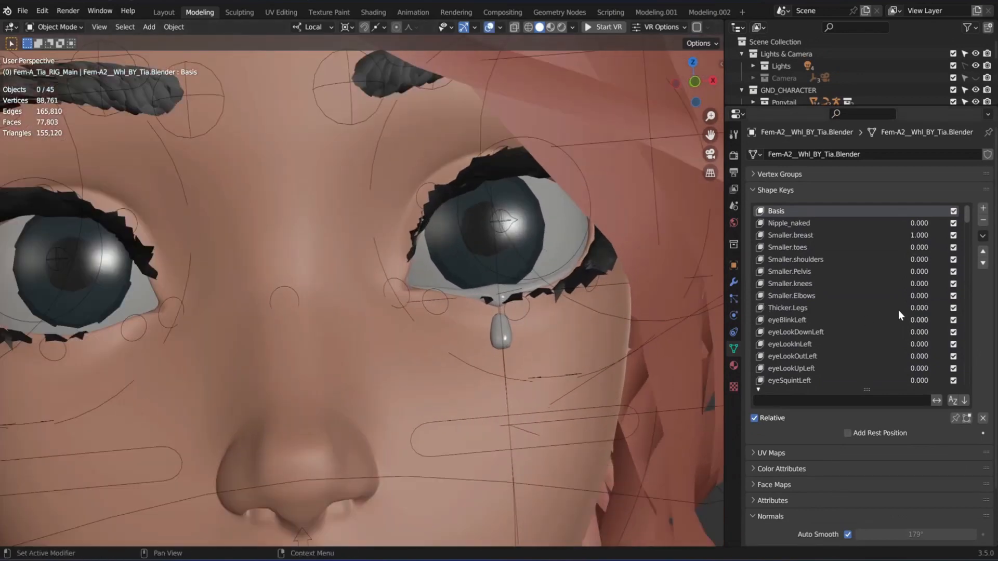
- Select the tears.L mesh, lower its Key 4 and Key 3 shape keys, and restore both to 1.000
scroll(497, 294, up, 1)
click(498, 295)
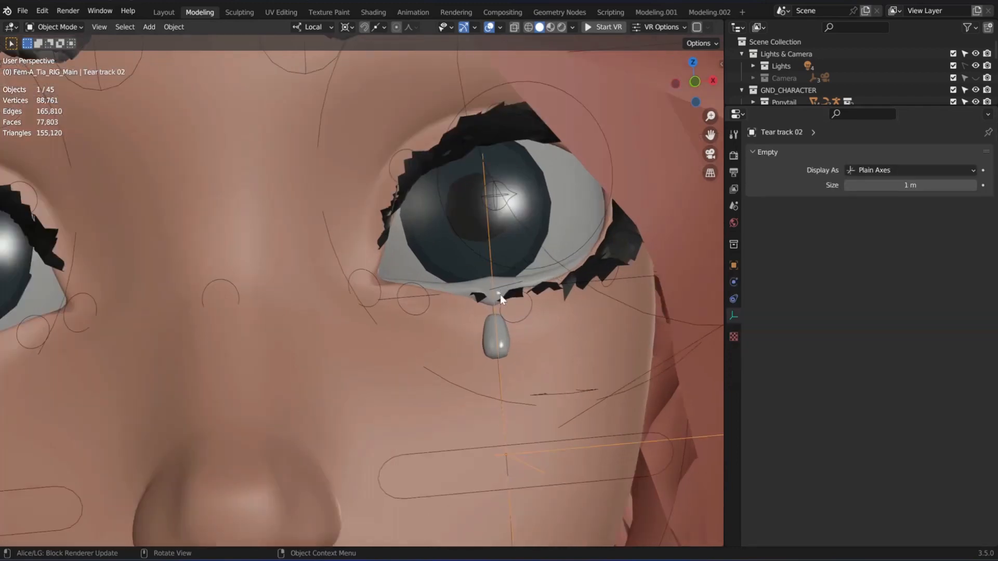
click(474, 282)
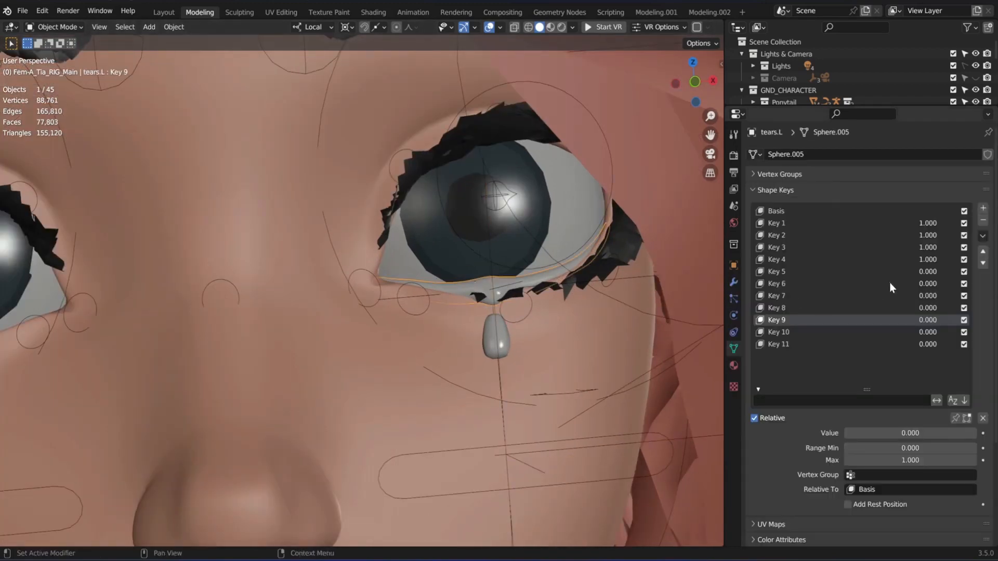
drag(926, 262, 852, 262)
drag(923, 248, 852, 248)
drag(932, 250, 992, 250)
drag(930, 263, 992, 274)
- Try raising the tears.L shape keys from Key 6 to Key 11, and return them to 0.000
drag(928, 283, 993, 295)
drag(929, 308, 993, 307)
drag(928, 332, 987, 345)
drag(915, 346, 852, 346)
drag(923, 309, 858, 309)
drag(920, 333, 858, 333)
drag(926, 299, 863, 299)
drag(930, 286, 890, 275)
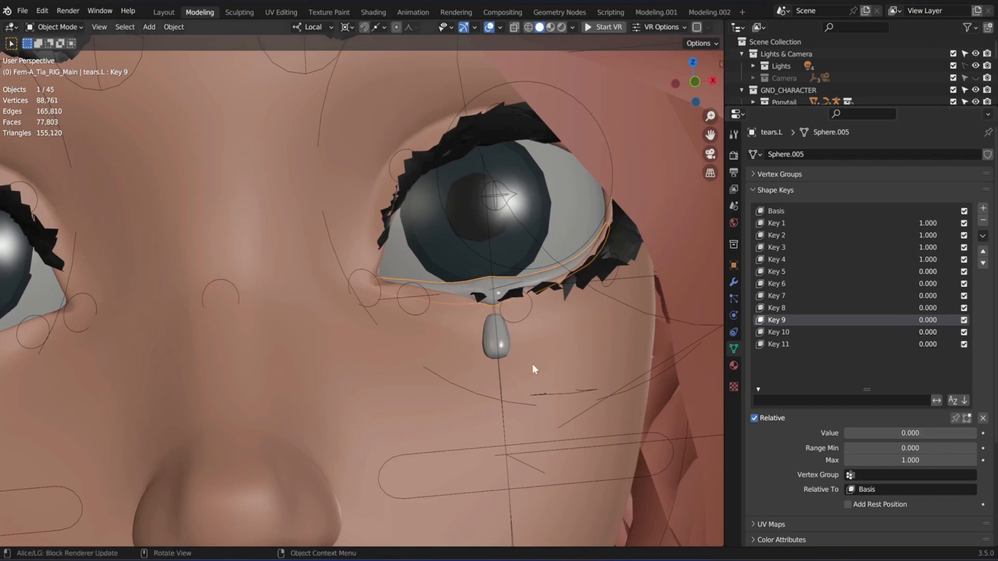
- Select the Tear moving.L teardrop and locate it and tears.L within the Tear_Move_L collection
click(487, 345)
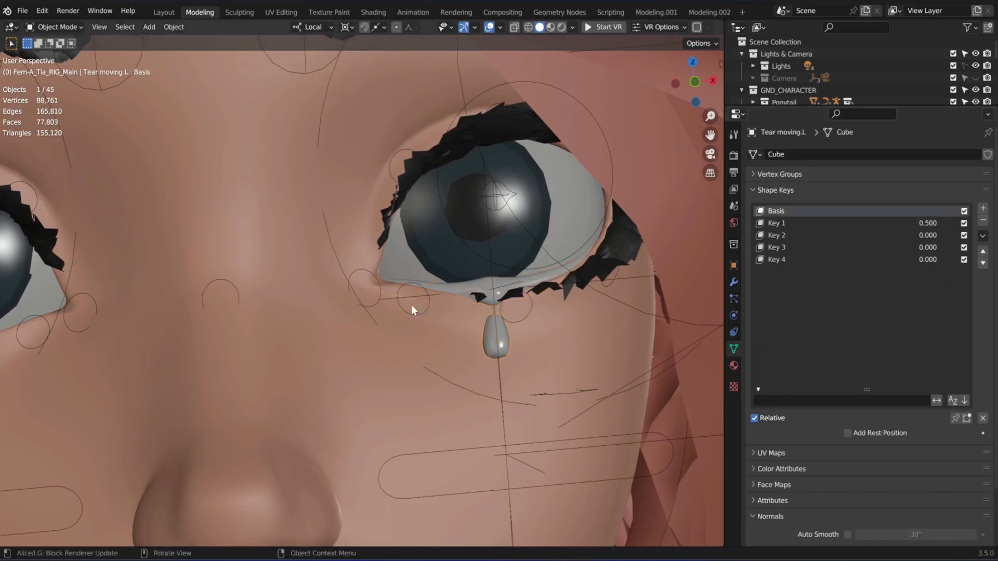
middle_drag(411, 305, 406, 304)
drag(779, 107, 778, 288)
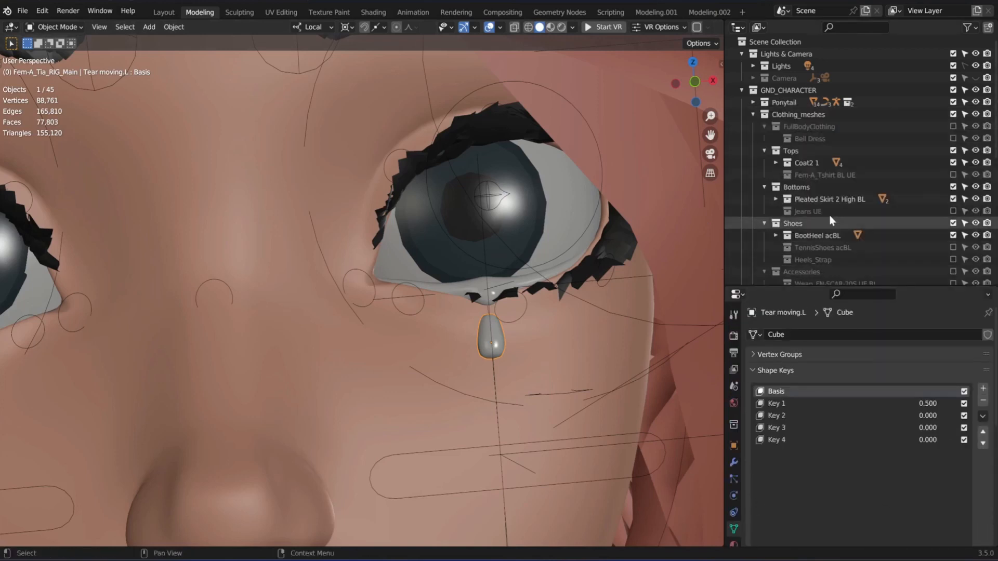
scroll(818, 238, down, 8)
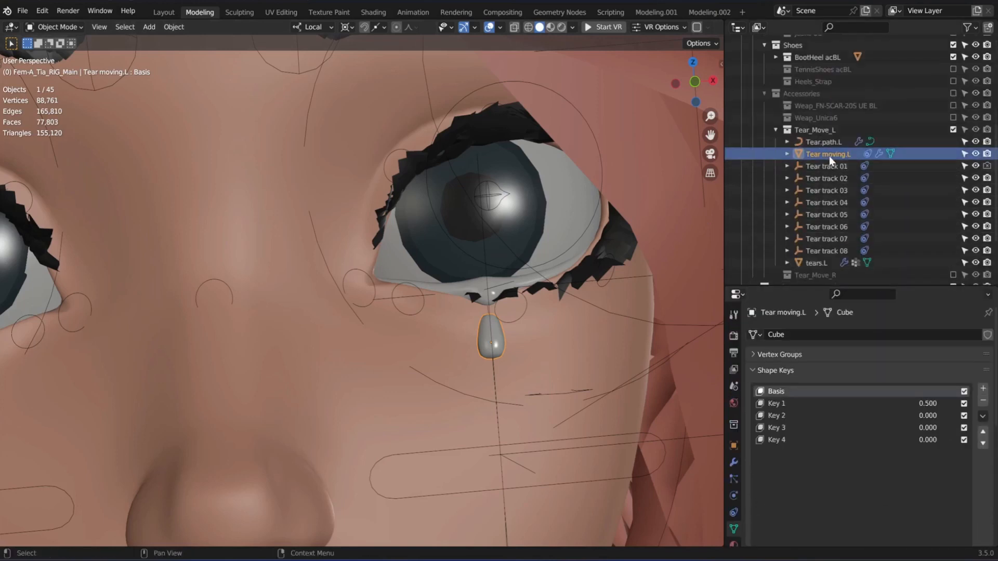
click(817, 268)
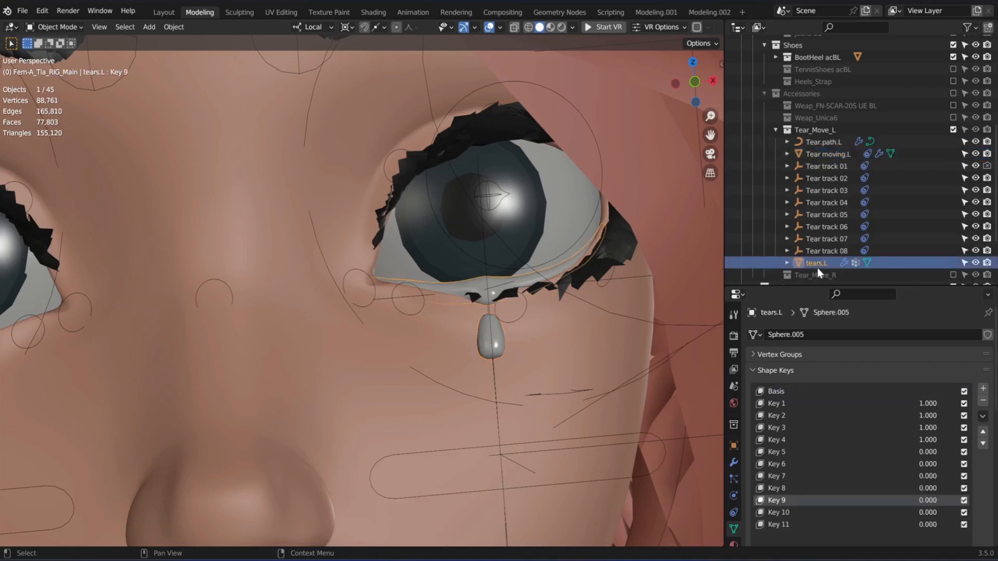
click(820, 155)
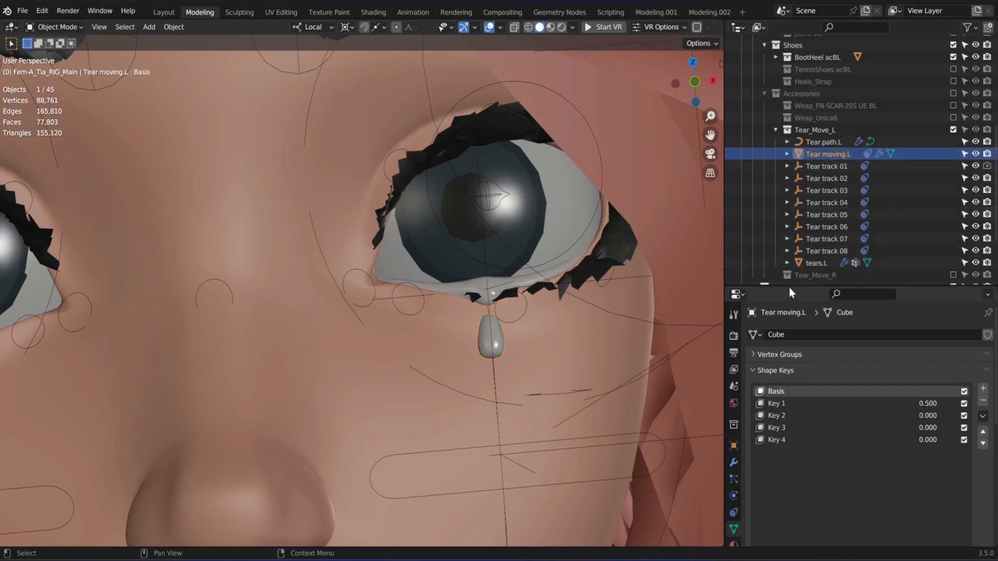
- Select the Tear.path.L curve running down the cheek, followed by the Tear track 02 empty
drag(788, 286, 788, 165)
middle_drag(452, 317, 428, 285)
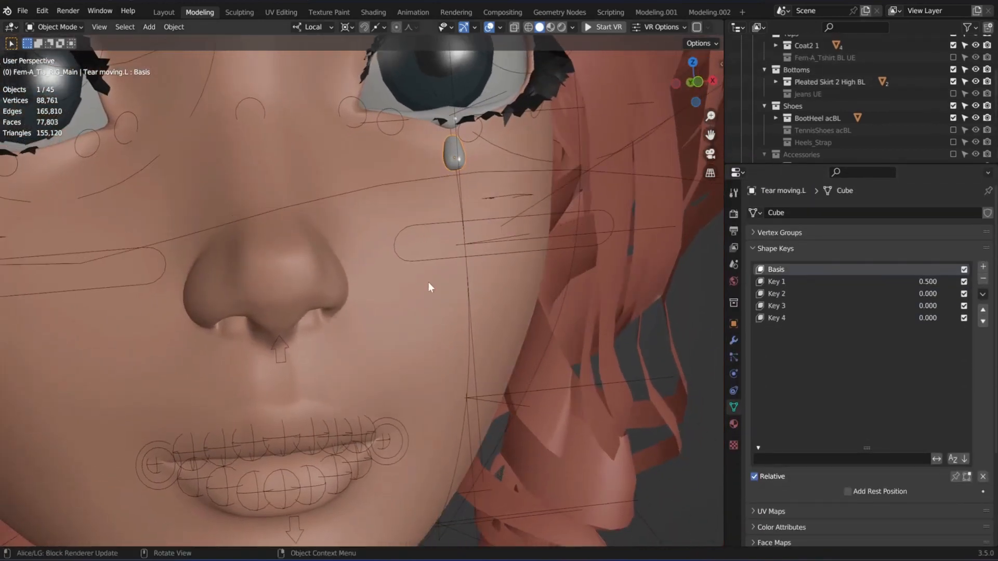
click(473, 348)
click(469, 351)
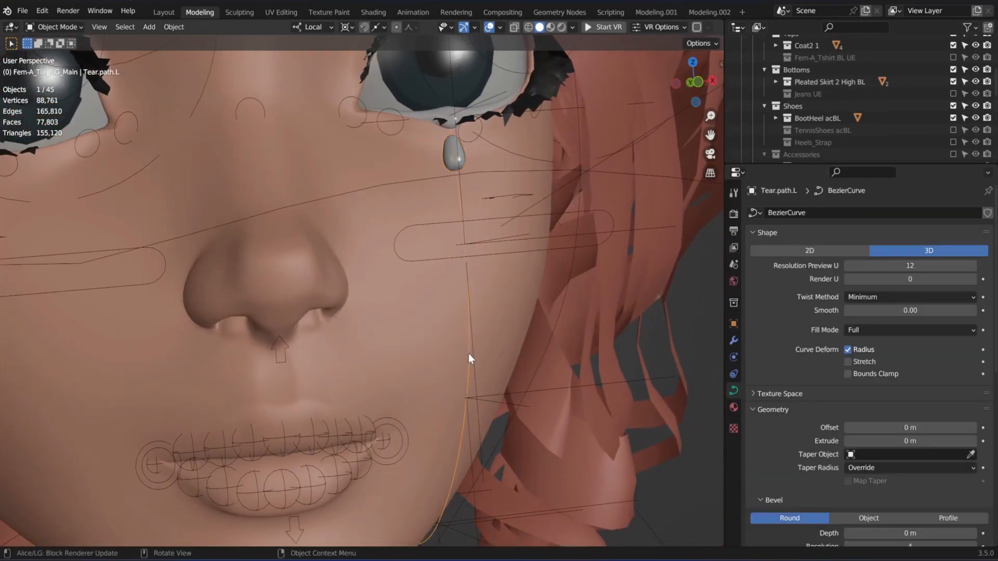
middle_drag(425, 302, 404, 295)
middle_drag(401, 289, 361, 295)
click(427, 217)
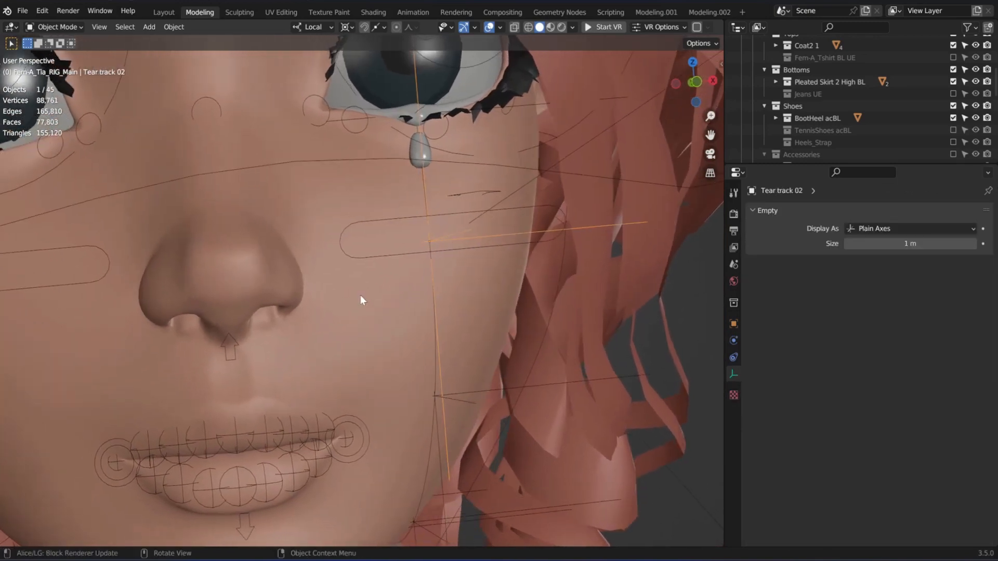
- Move the Tear track 02 empty in small adjustments to bend the left tear path along the curve of the cheek
key(g)
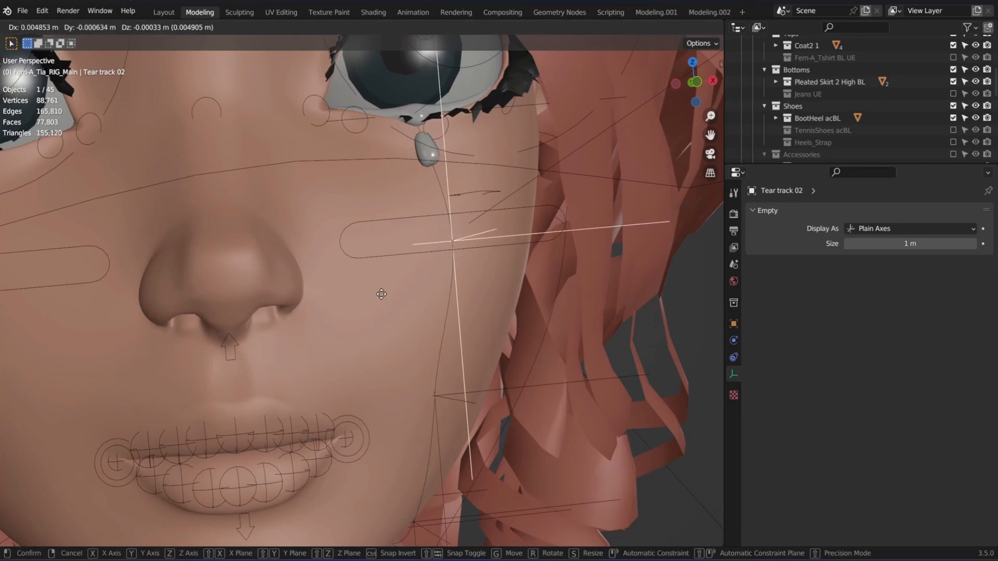
click(344, 296)
middle_drag(344, 296, 174, 296)
key(g)
click(263, 307)
key(g)
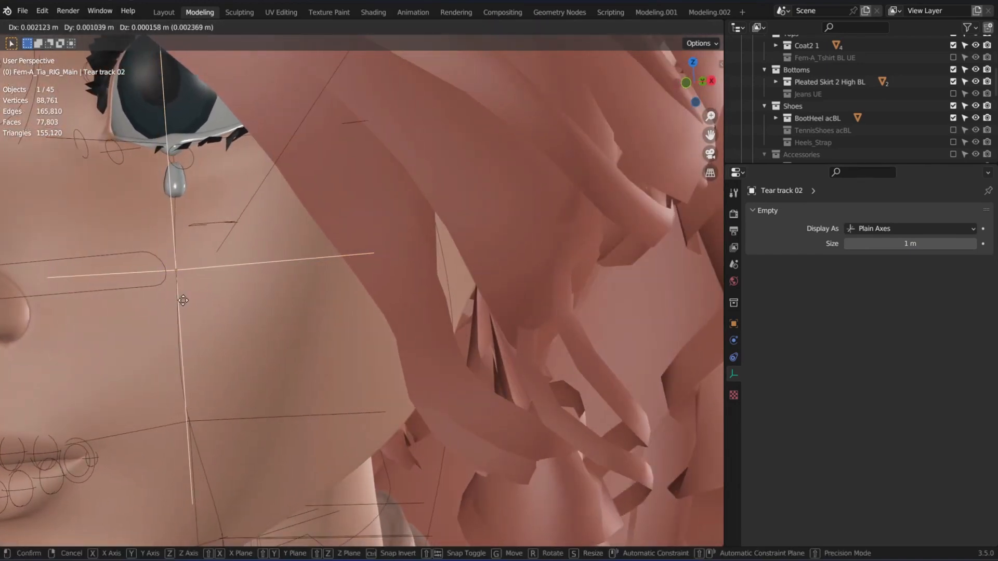
click(212, 297)
middle_drag(212, 308, 432, 301)
key(g)
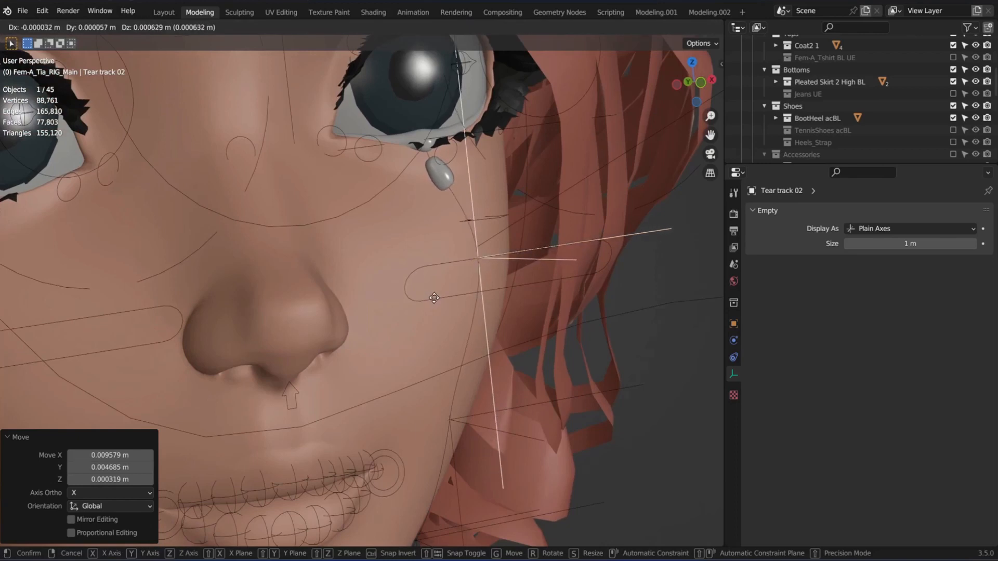
click(436, 301)
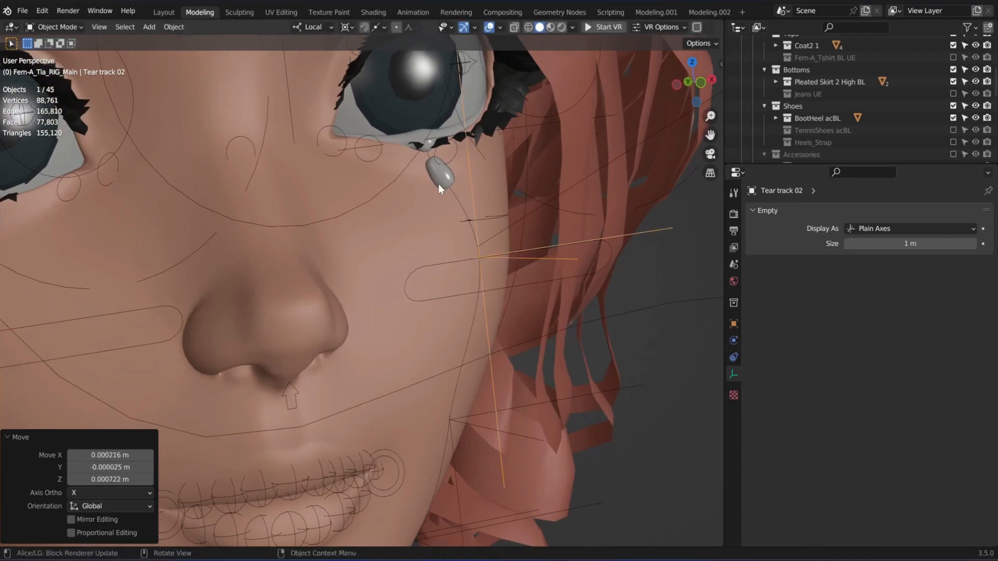
- Slide the Tear moving.L teardrop down its path by setting the Follow Path constraint's Offset Factor to 0.069
click(438, 184)
middle_drag(411, 291, 363, 279)
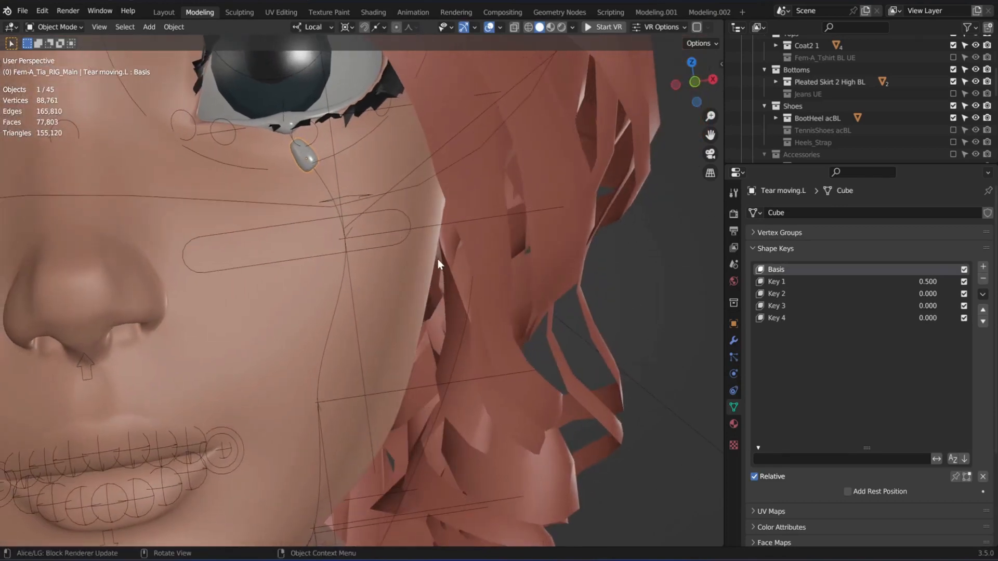
click(731, 388)
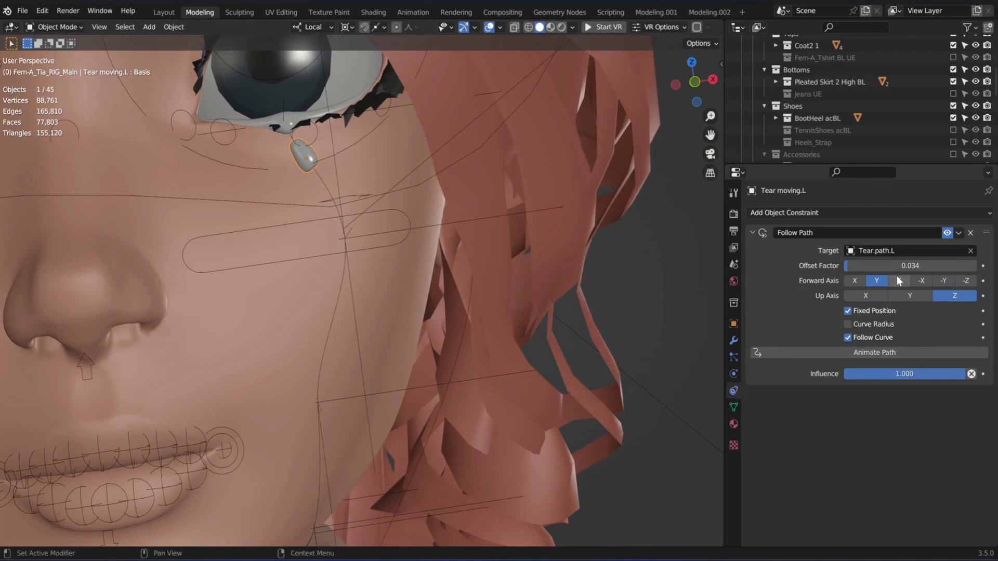
middle_drag(409, 272, 416, 279)
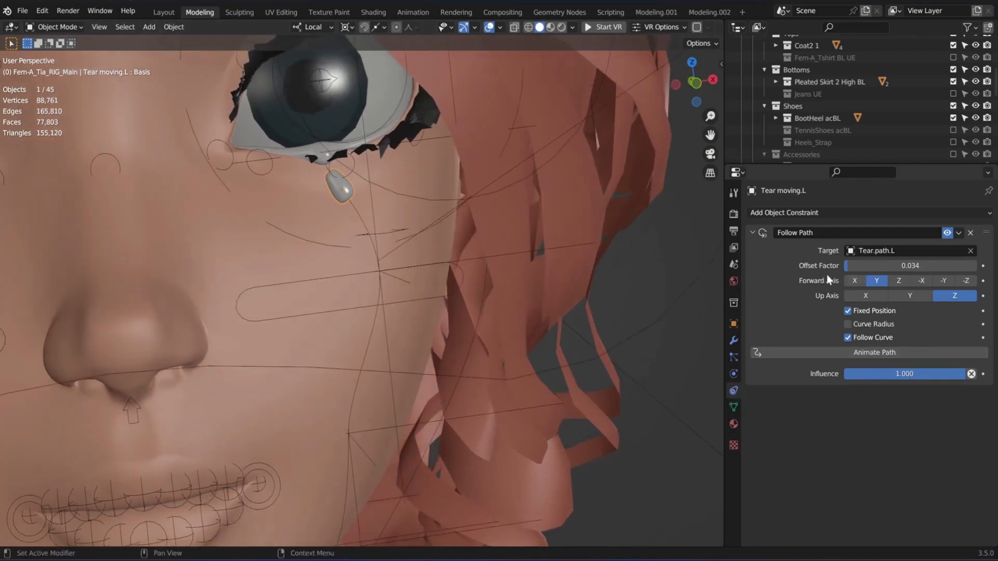
mouse_move(854, 266)
mouse_down()
mouse_move(884, 266)
mouse_move(852, 266)
mouse_up()
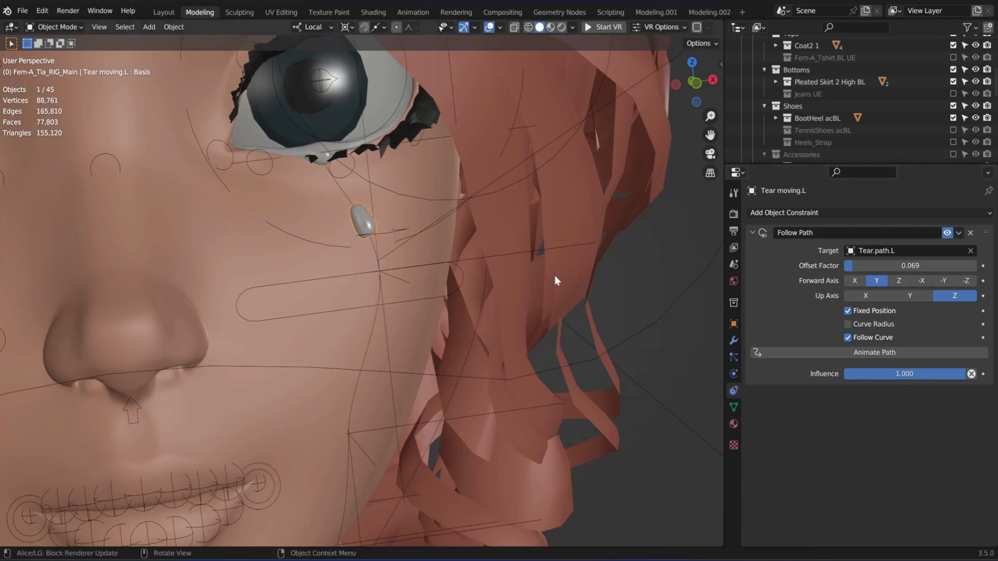
- Reshape the Tear moving.L teardrop by setting its shape keys Key 1 to 0.923 and Key 2 to 0.301
click(732, 406)
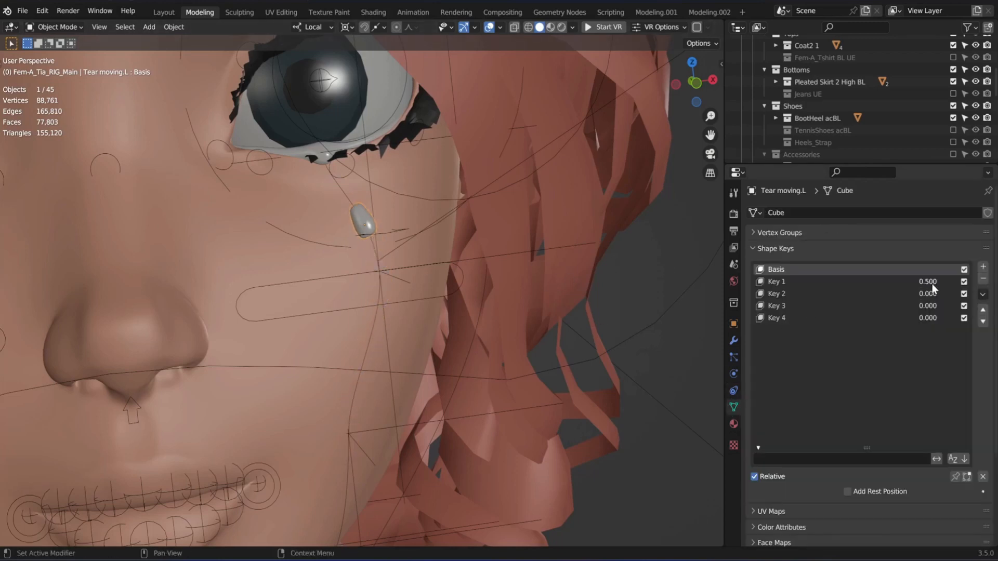
drag(926, 285, 945, 293)
drag(933, 282, 930, 282)
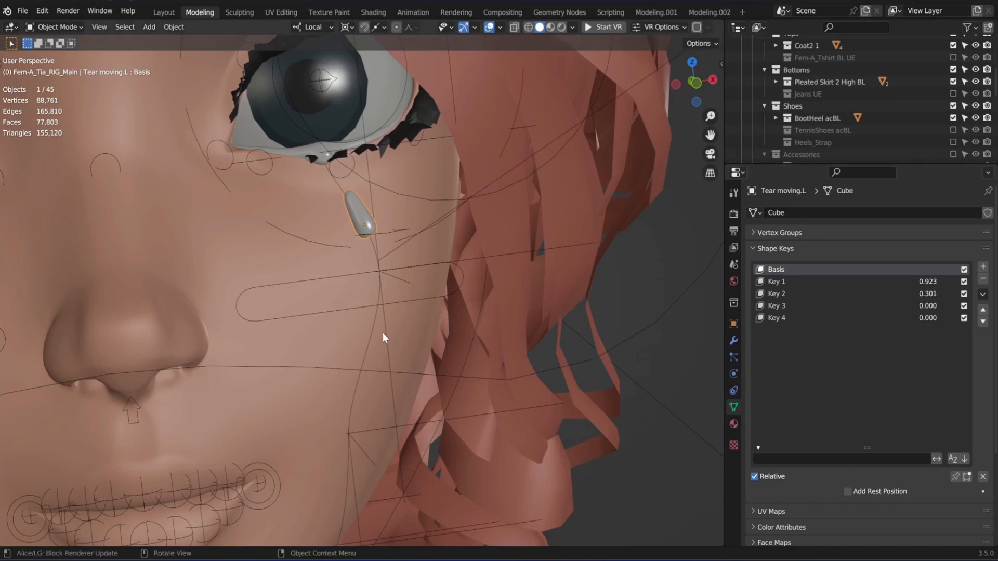
middle_drag(383, 333, 304, 322)
scroll(303, 326, down, 6)
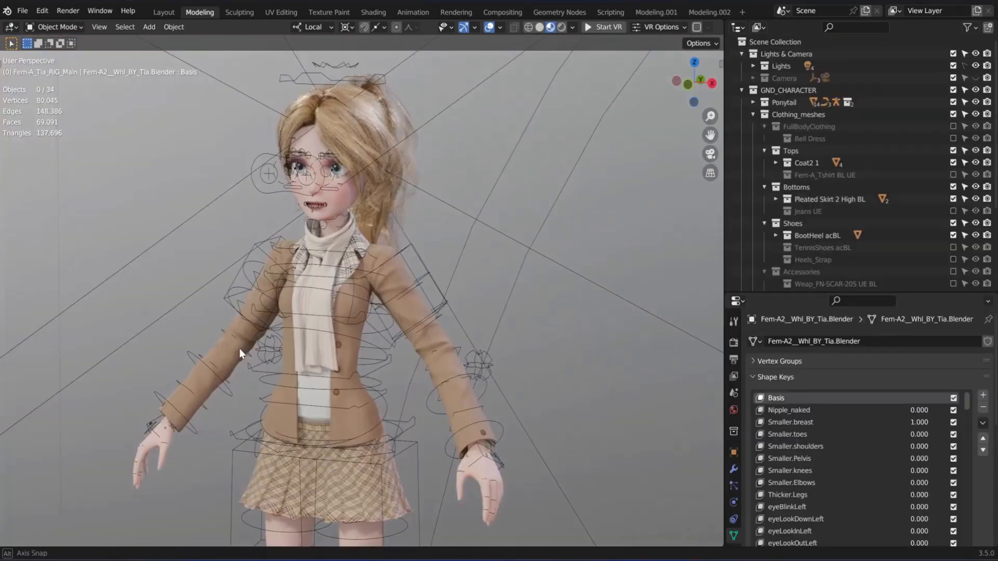
- Select the body mesh at the hand, locate it in the Body_for_Blender_Tia 2 collection, and view the clothed character
click(493, 464)
key(KP_Decimal)
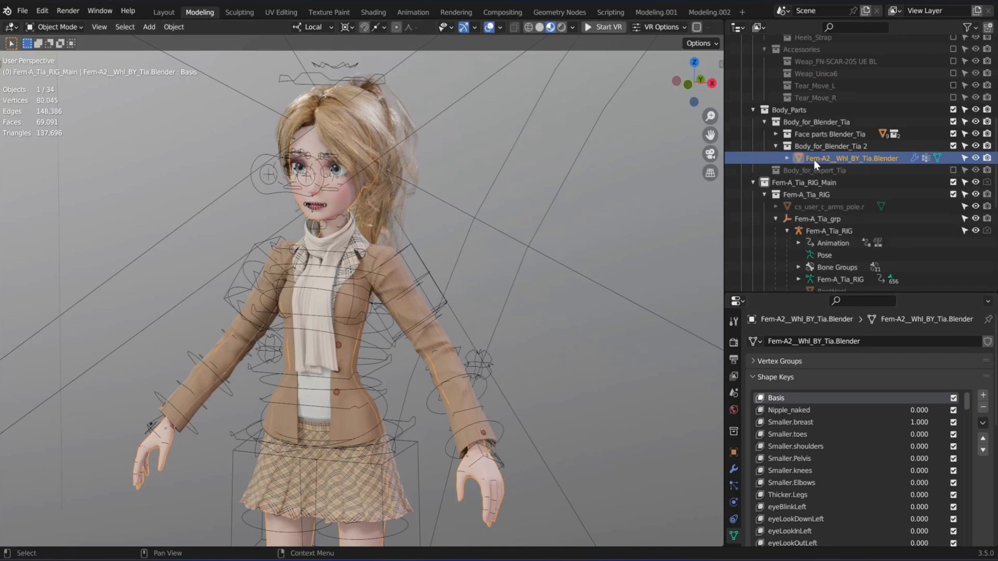
middle_drag(532, 328, 508, 309)
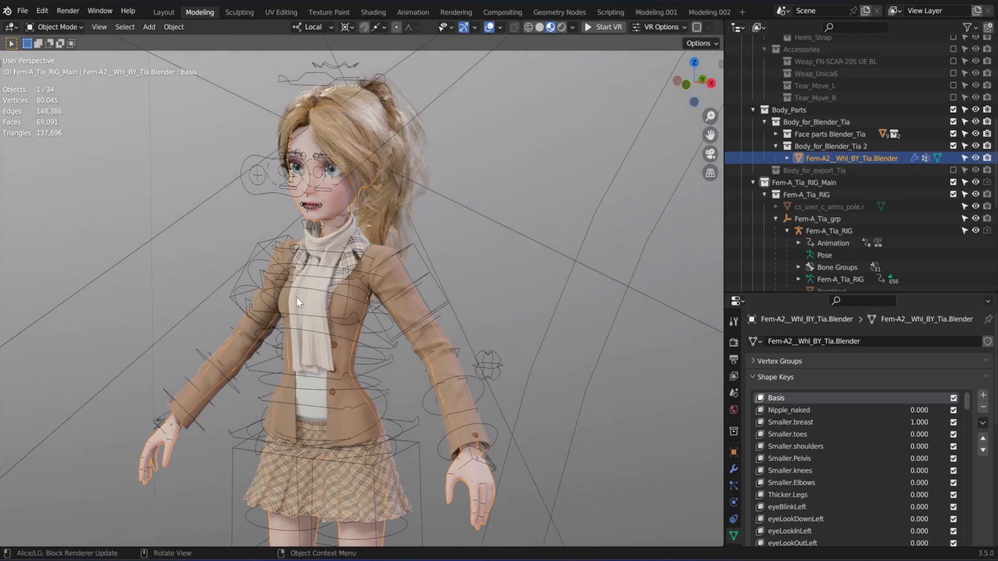
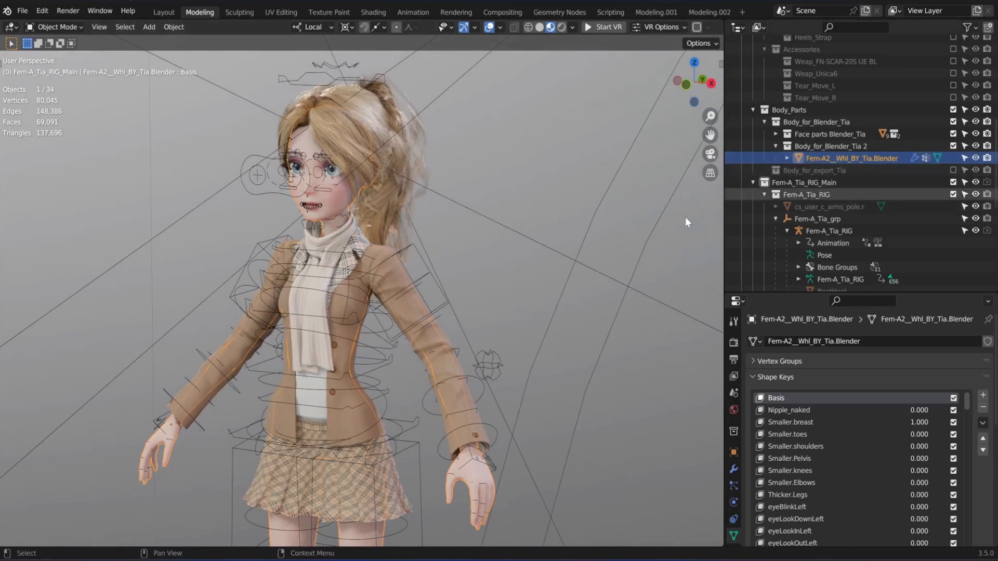
middle_drag(360, 360, 352, 357)
middle_drag(426, 338, 302, 413)
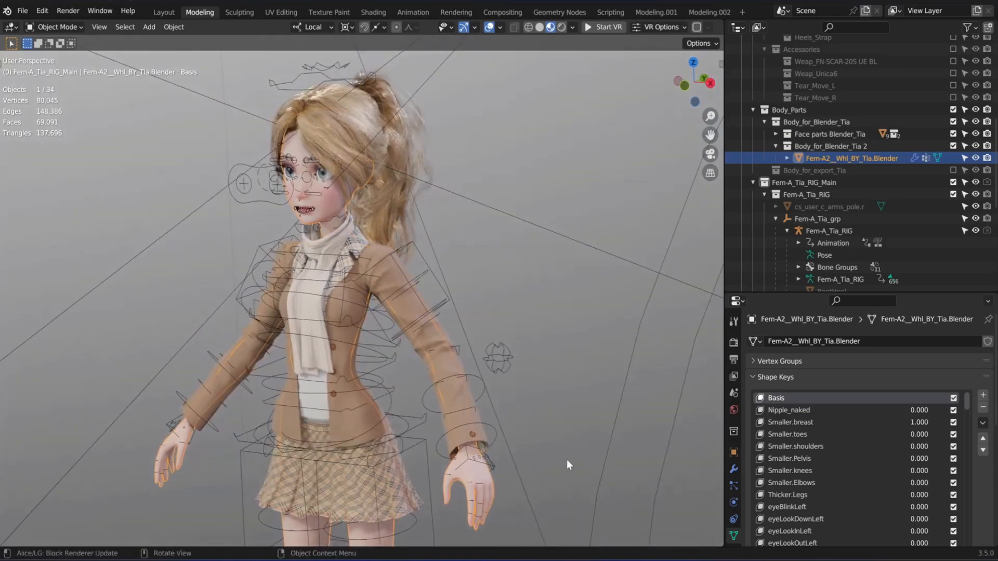
- Switch to the Blender window with the Anika character, select the blue Sweatshirt, and clear its rig modifier's target object
mouse_move(603, 560)
click(665, 512)
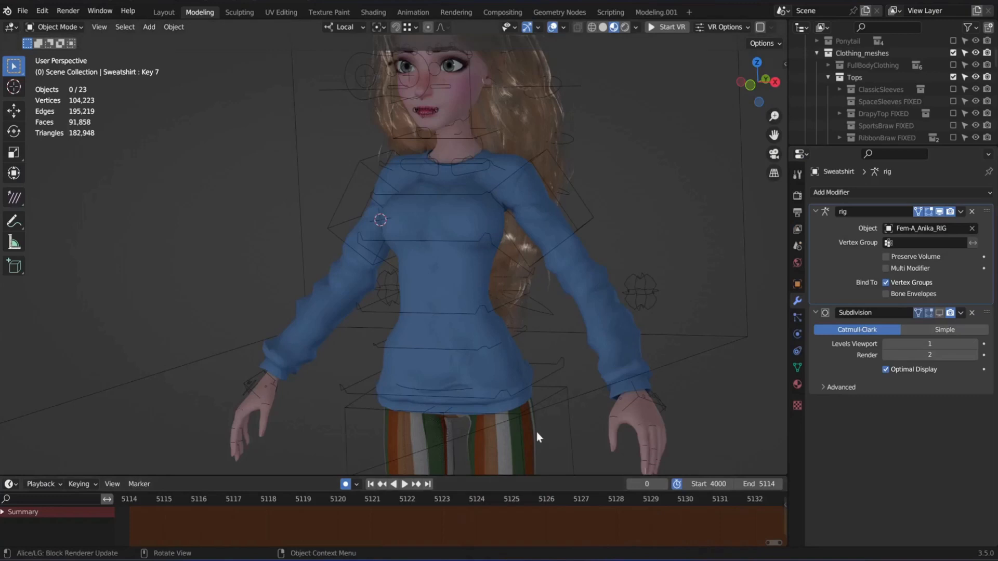
scroll(520, 325, up, 1)
click(565, 270)
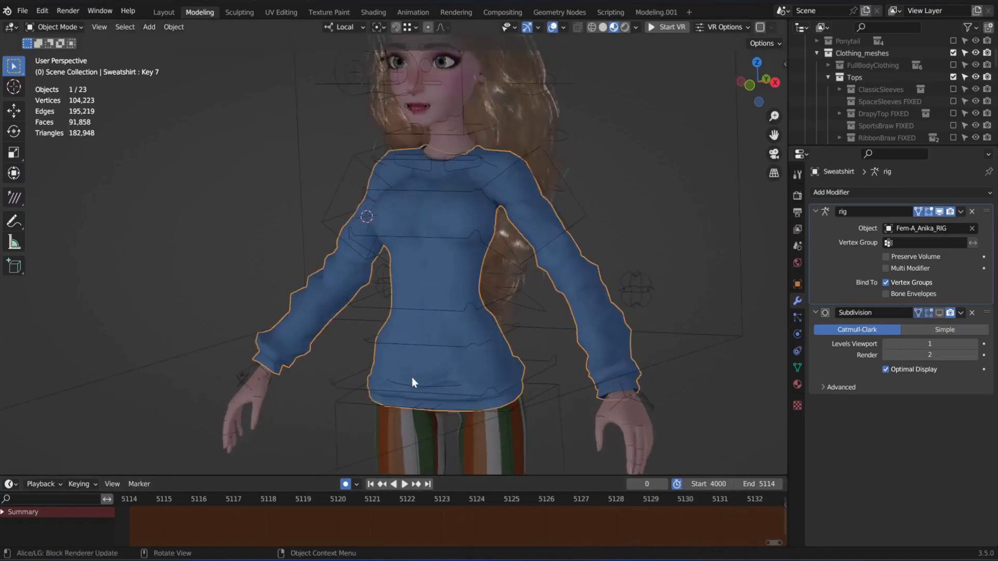
shift+middle_drag(486, 349, 444, 386)
middle_drag(528, 323, 480, 310)
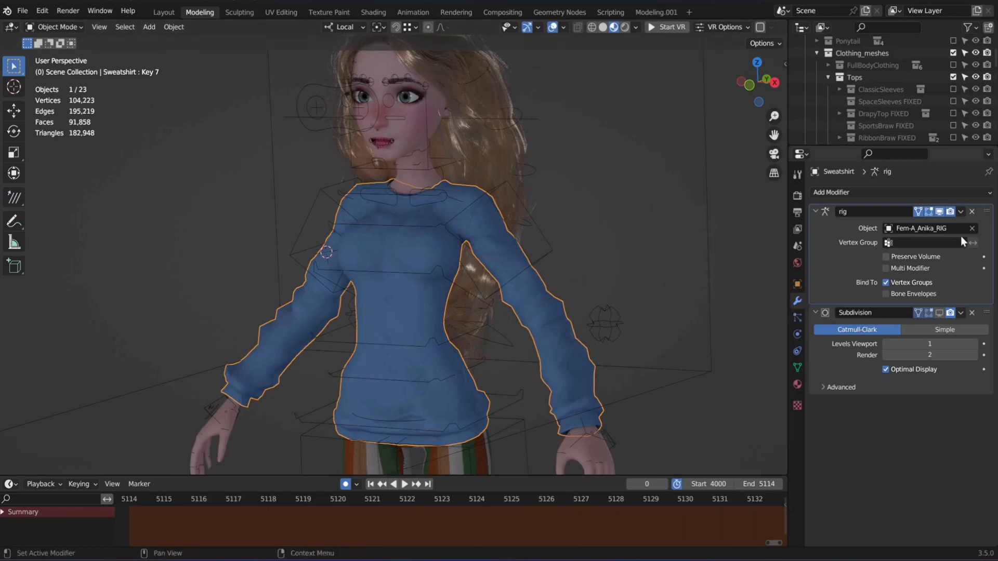
click(972, 228)
- Clear the Sweatshirt's parent and copy the detached object
shift+middle_drag(555, 326, 545, 330)
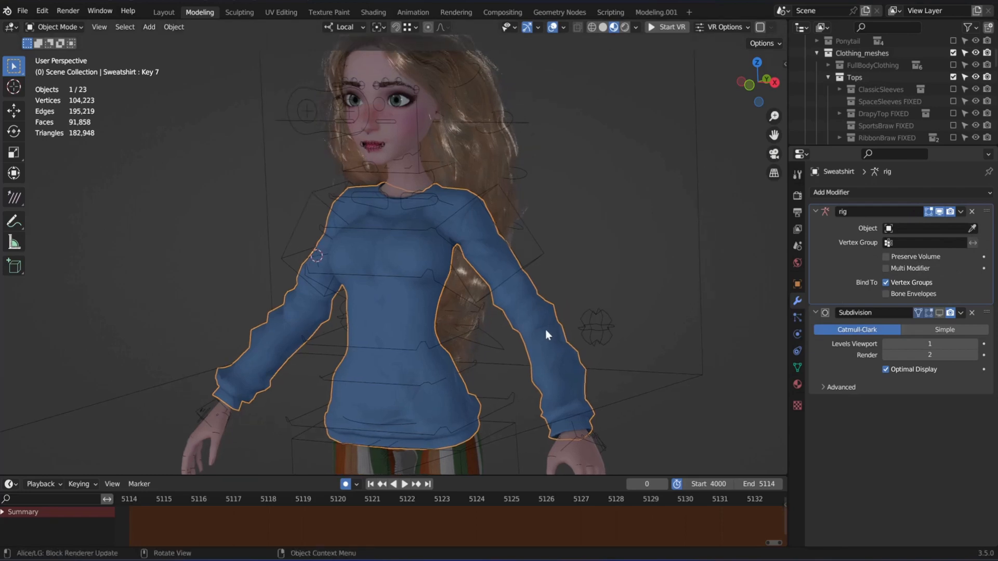
key(alt+p)
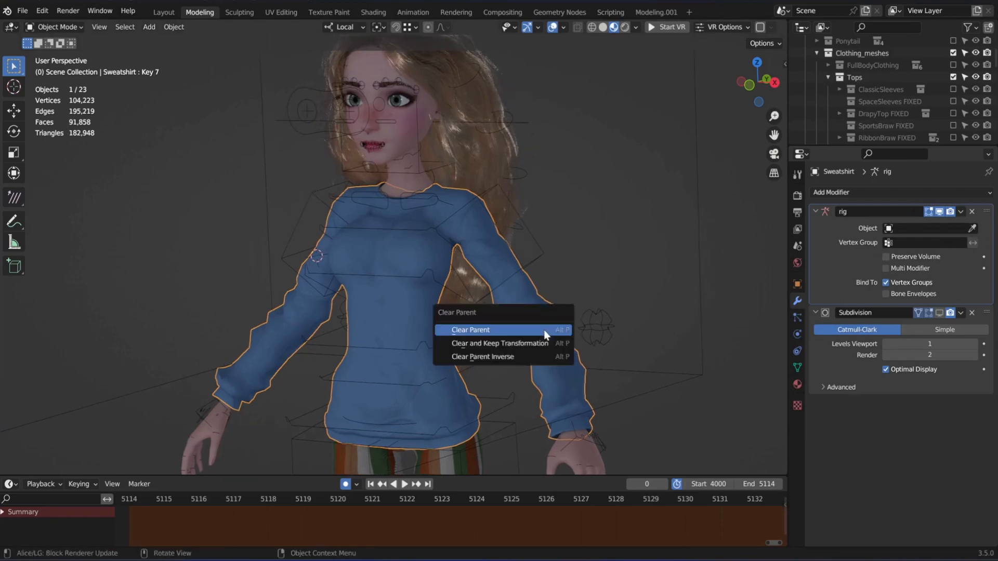
click(545, 330)
click(603, 235)
click(544, 319)
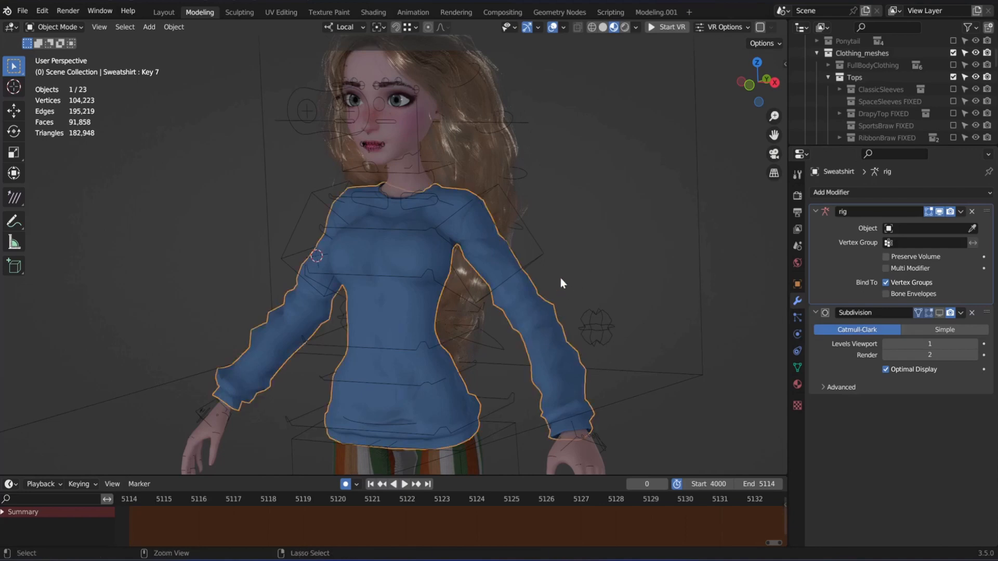
key(ctrl+c)
- Switch back to the Tia Blender window, add a new collection under Scene Collection, and paste the Sweatshirt into it
mouse_move(599, 560)
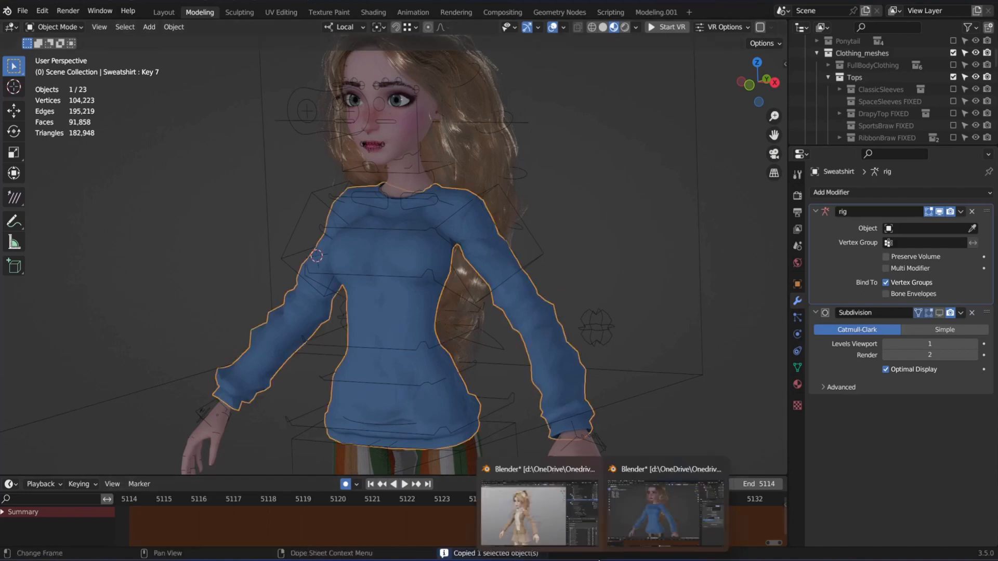
click(537, 516)
key(shift+a)
key(shift+a)
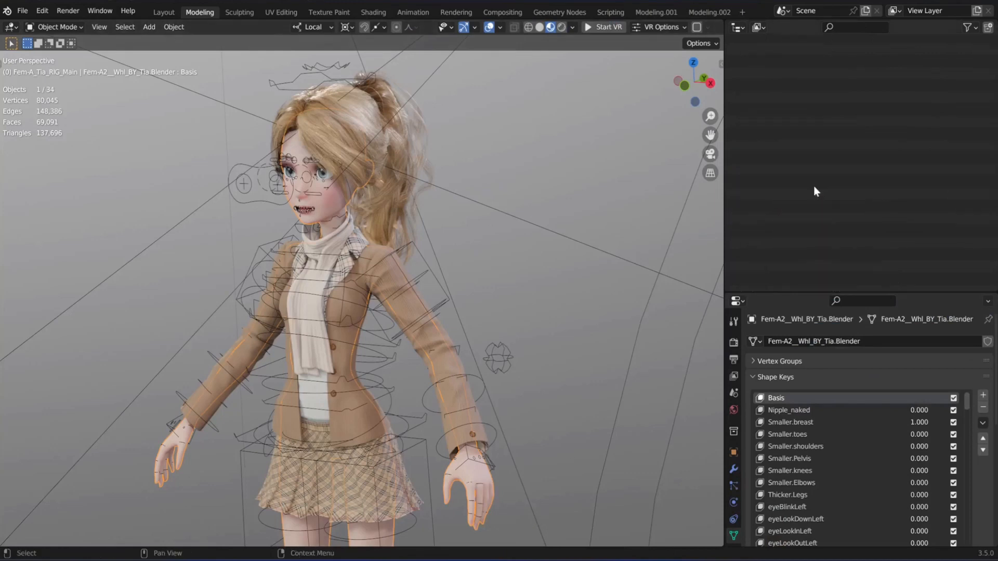
click(765, 40)
right_click(764, 39)
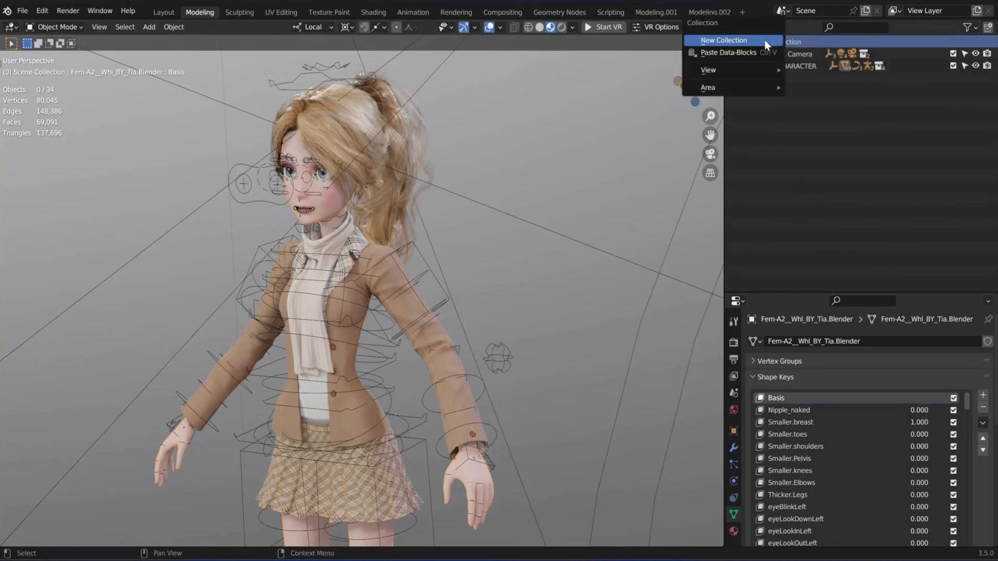
click(765, 40)
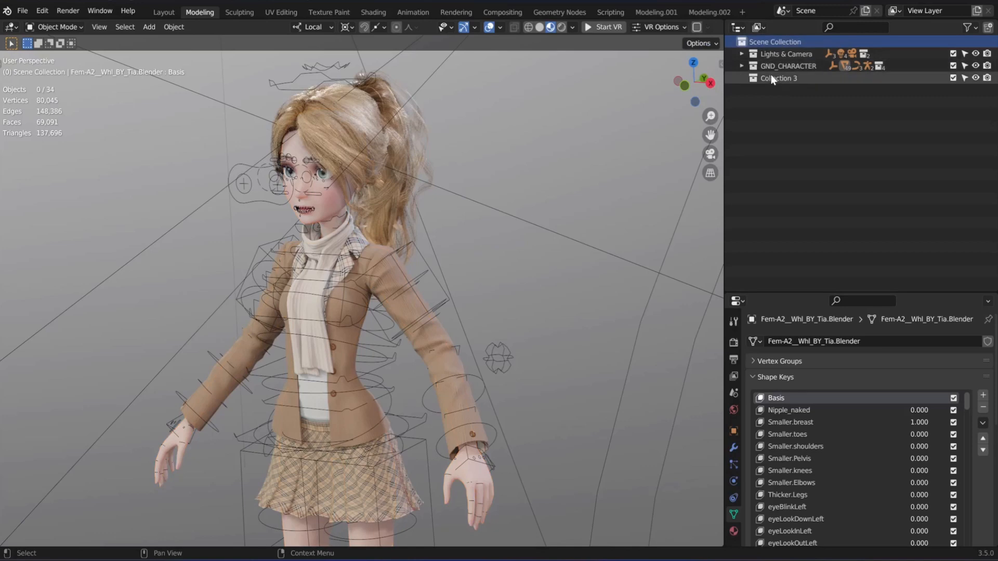
key(ctrl+v)
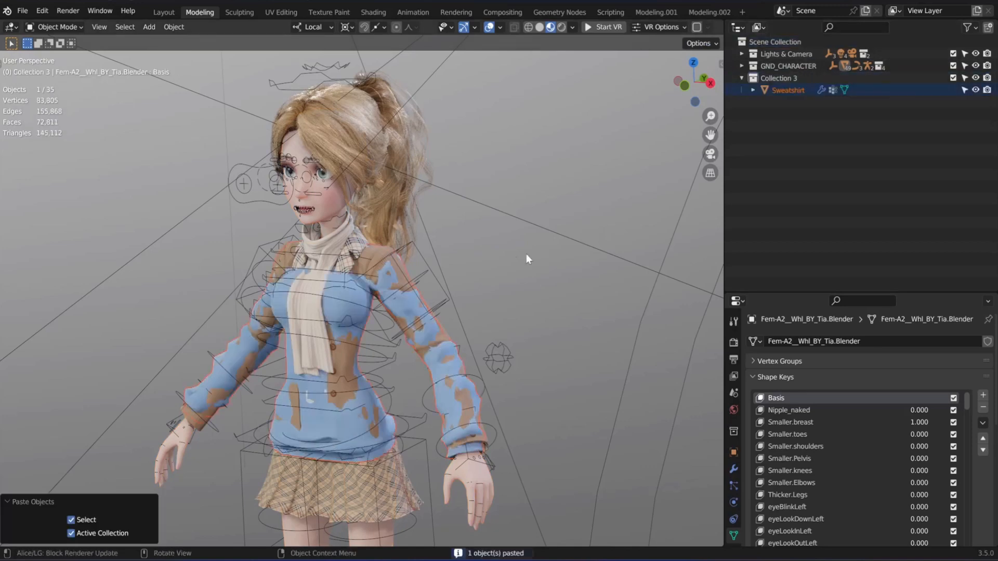
- Check the pasted Sweatshirt's fit on Tia from the side and front, and delete it
middle_drag(507, 297, 332, 329)
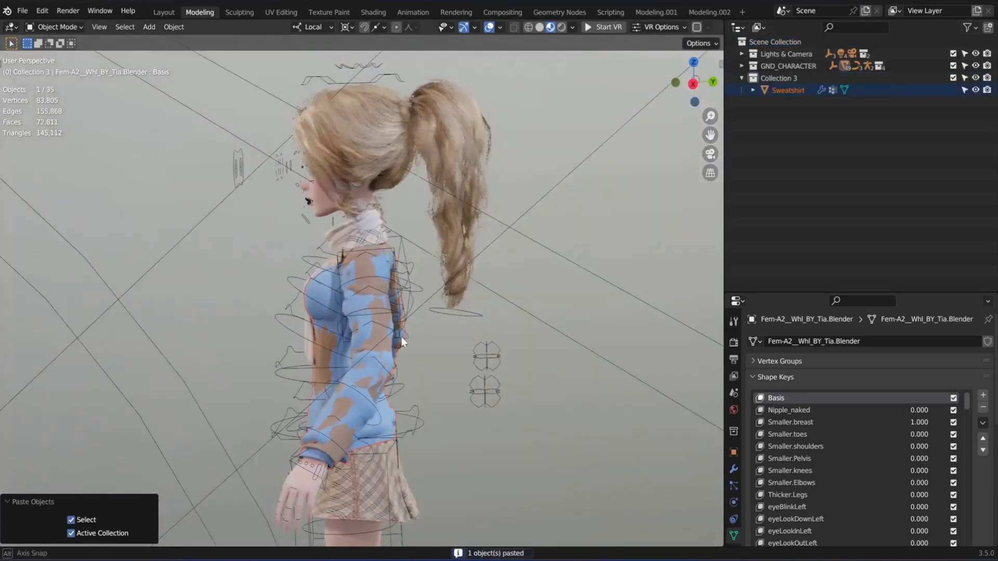
middle_drag(481, 297, 509, 323)
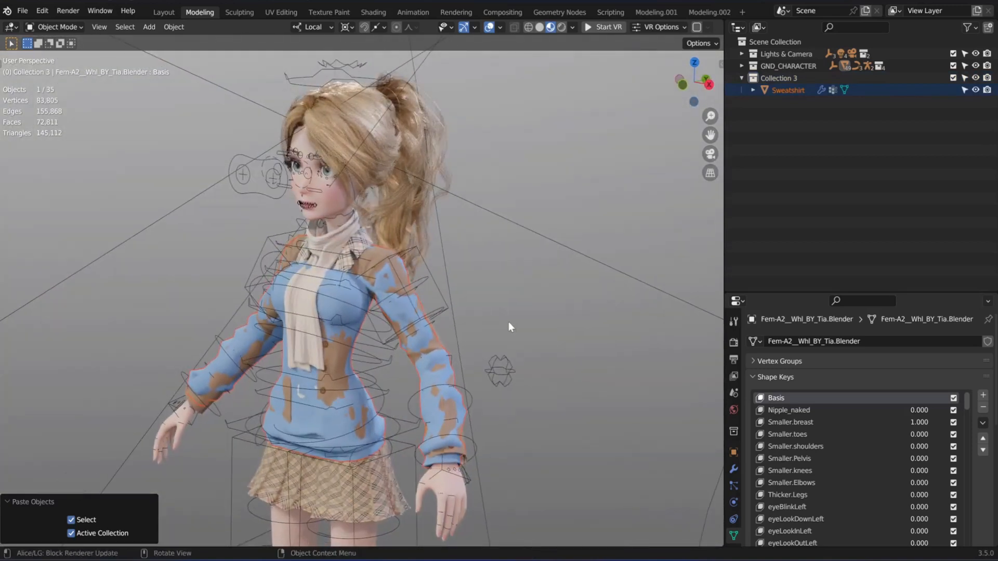
key(Delete)
- Copy the Sweatshirt from the Anika window with its Fem-A_Anika_RIG link restored, and paste it into Collection 3 of the Tia file
mouse_move(603, 559)
click(654, 512)
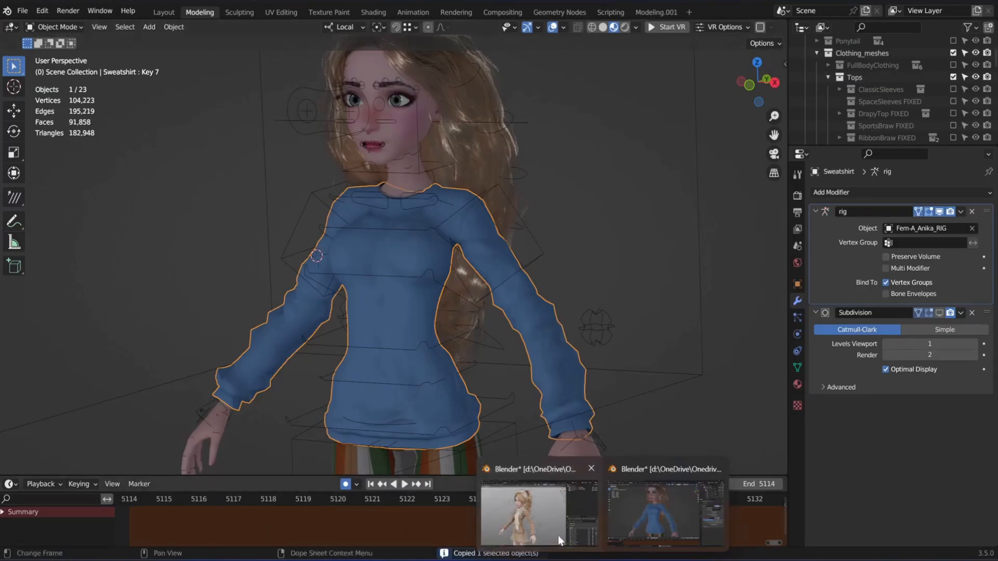
click(559, 541)
click(770, 82)
key(ctrl+v)
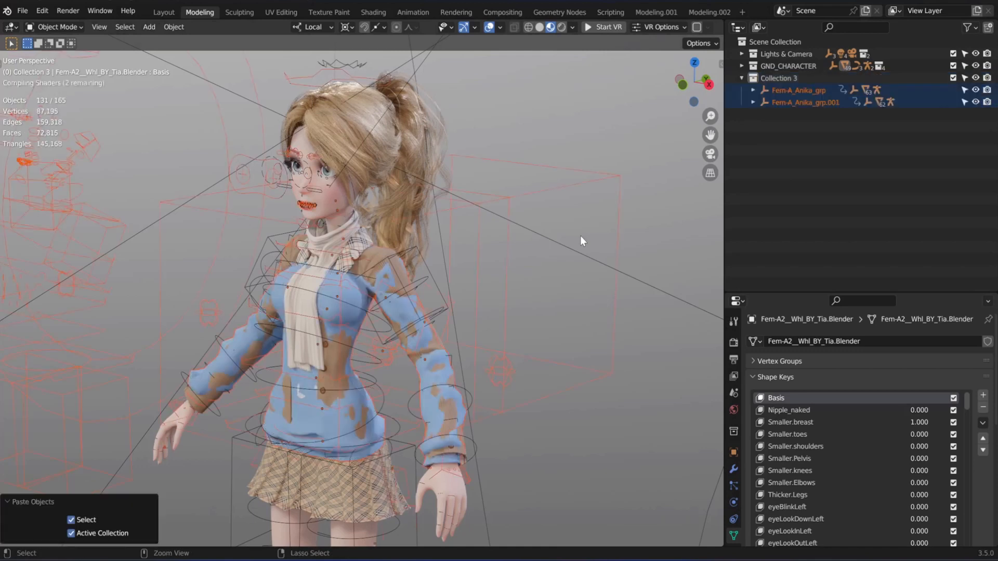
- Deselect the Sweatshirt among the pasted objects and delete the remaining Anika rig groups and objects from Collection 3
shift+middle_drag(451, 360, 438, 348)
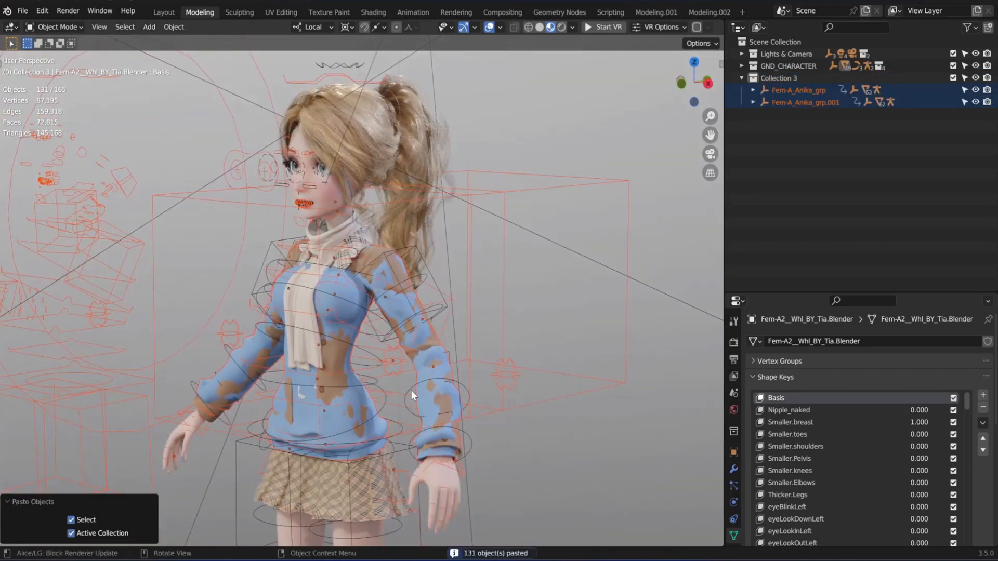
scroll(427, 438, up, 4)
scroll(488, 392, up, 10)
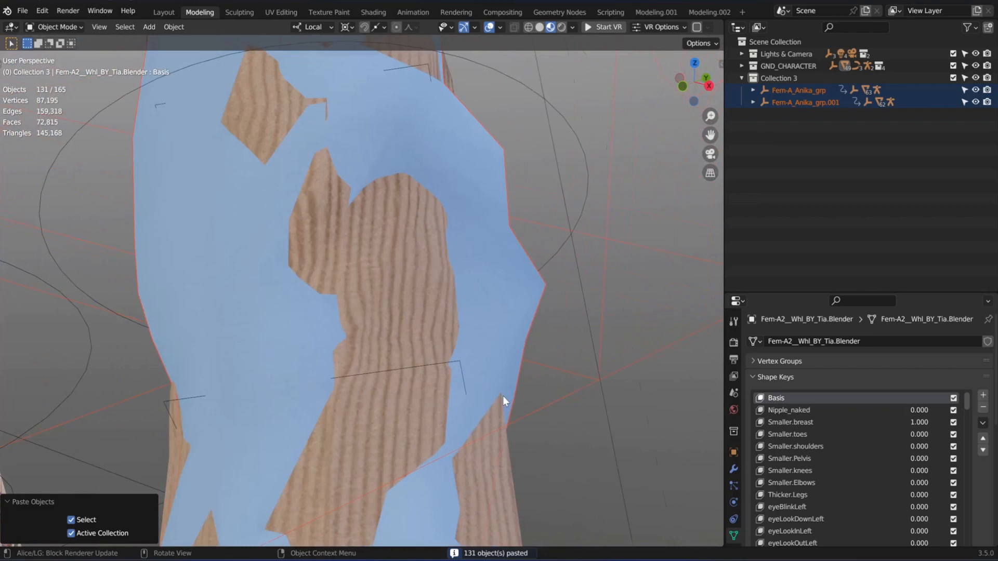
ctrl+drag(532, 404, 494, 388)
scroll(439, 389, down, 15)
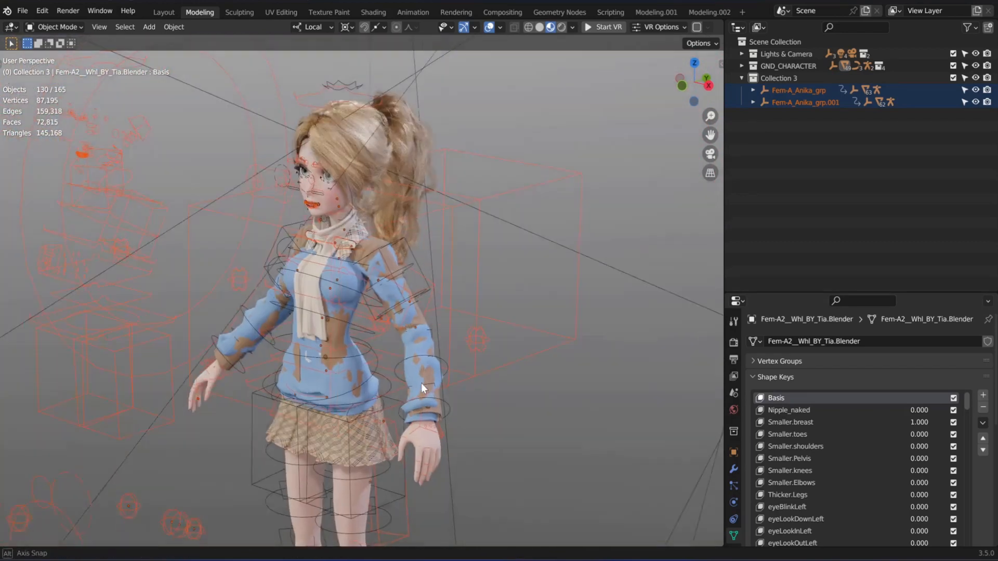
middle_drag(422, 383, 423, 383)
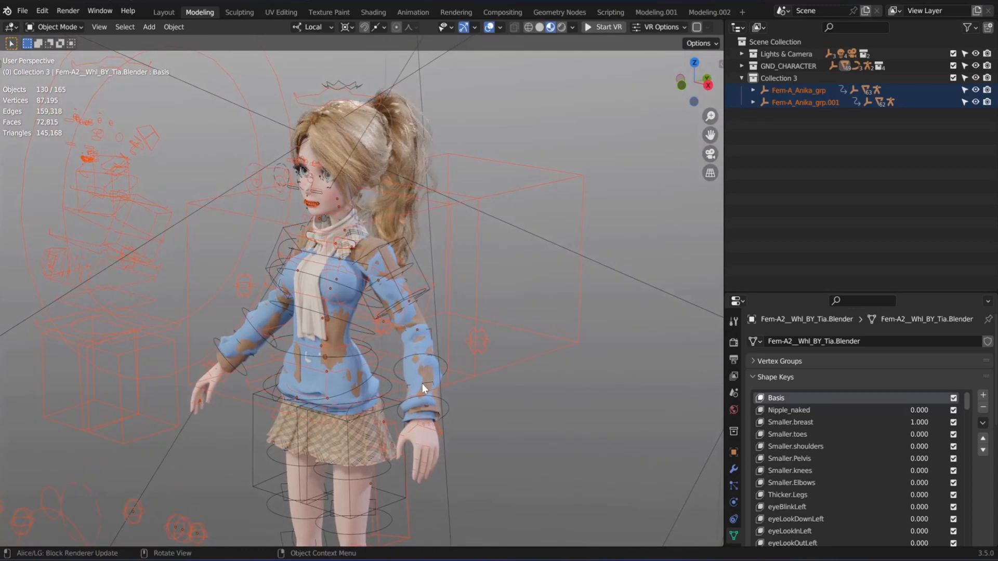
key(x)
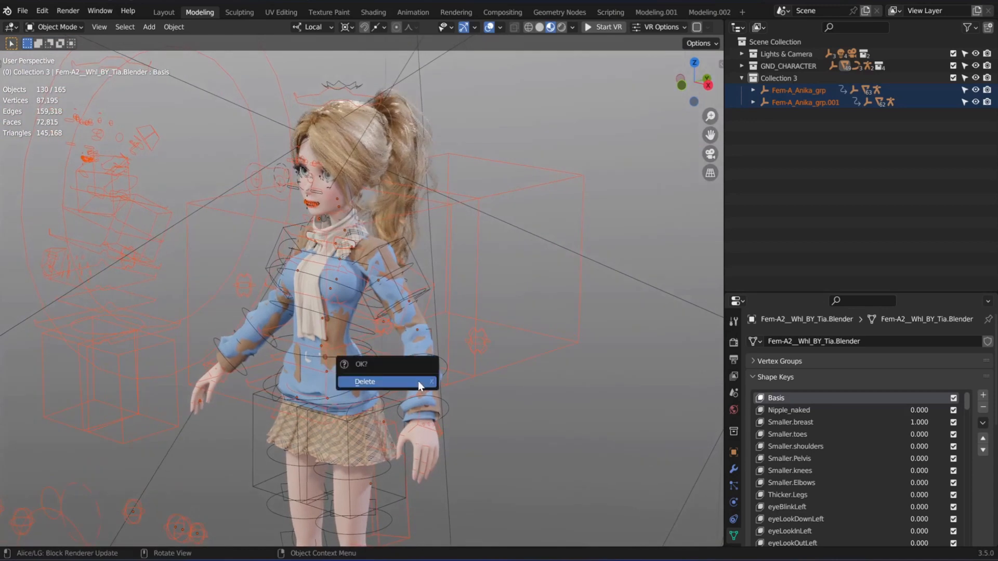
click(411, 379)
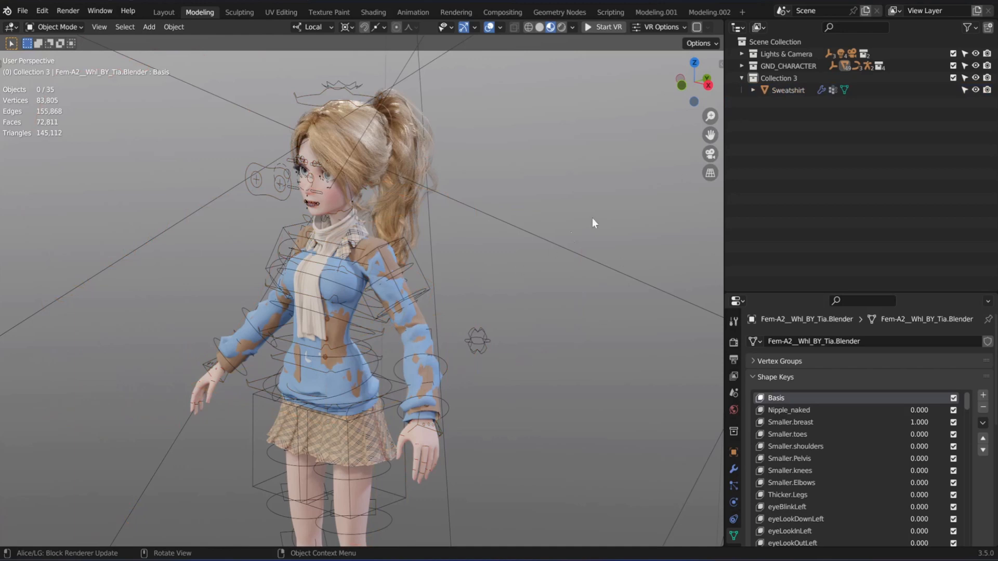
- Select the Sweatshirt and set the Object of its rig armature modifier to Fem-A_Tia_RIG
click(786, 91)
middle_drag(563, 284, 443, 313)
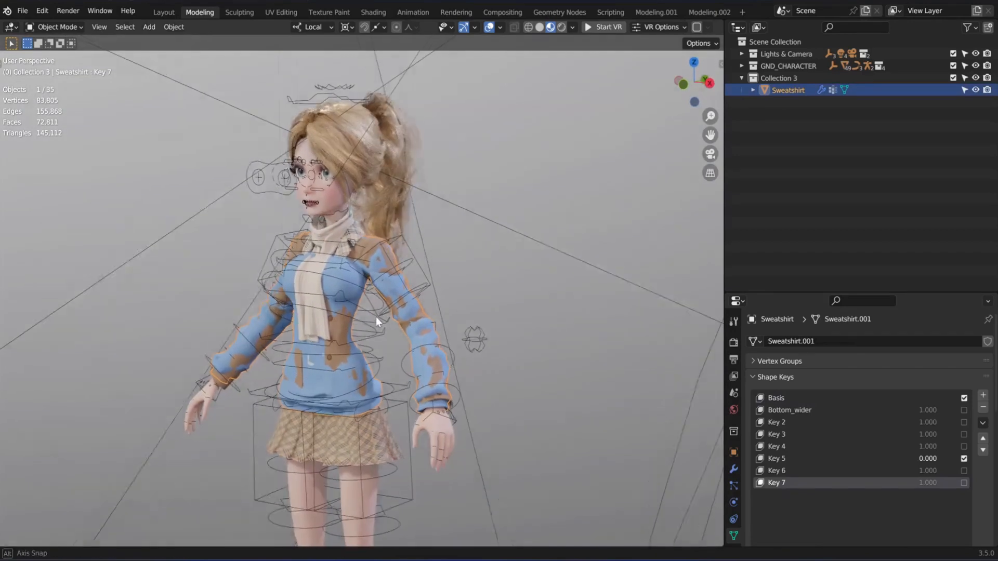
scroll(526, 338, up, 3)
scroll(407, 283, up, 2)
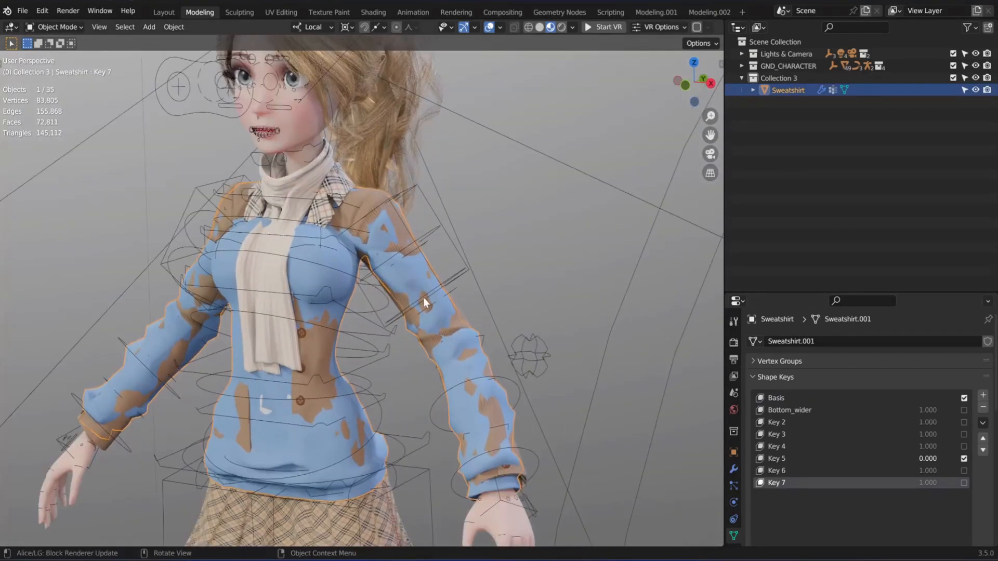
click(731, 469)
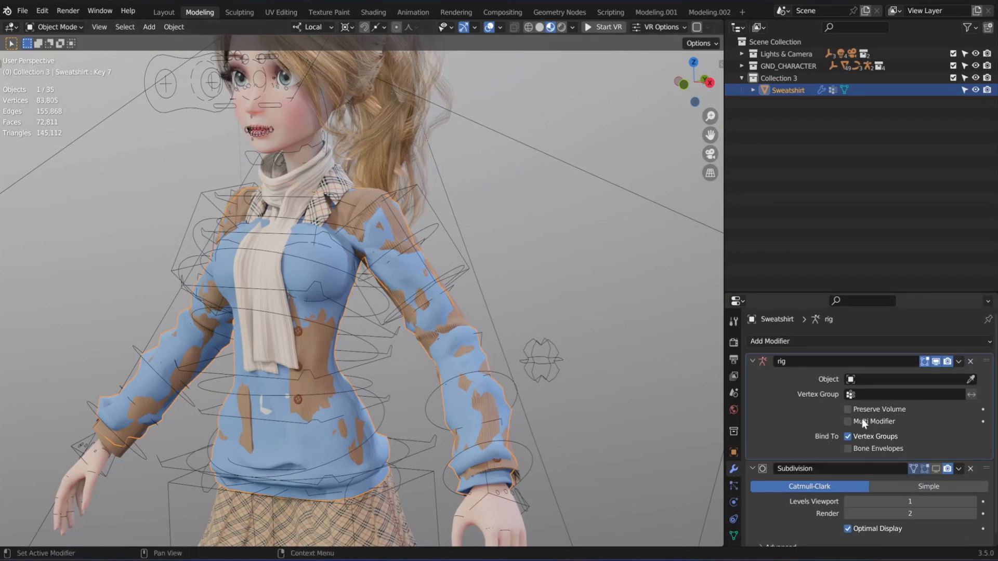
click(971, 379)
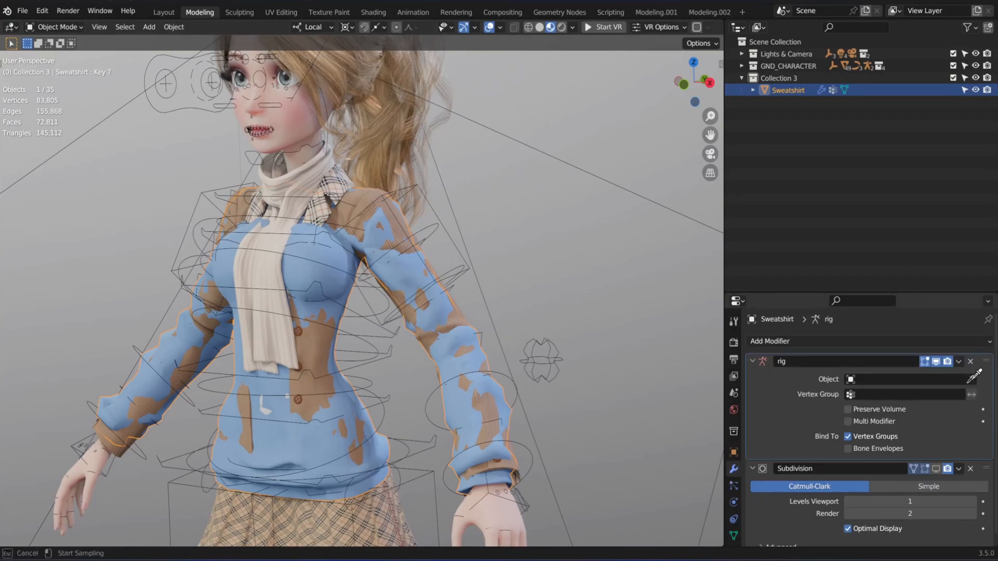
click(452, 274)
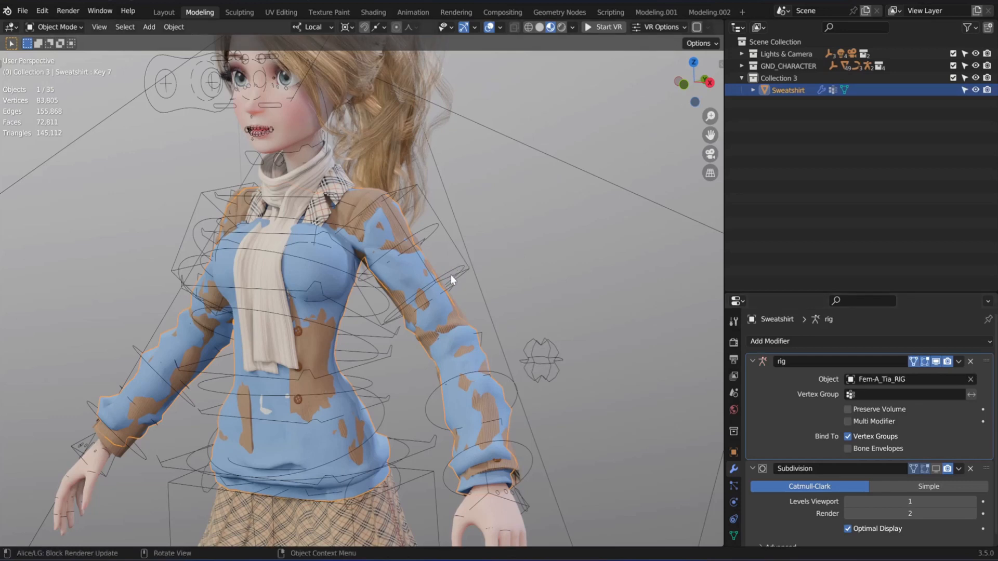
- Test how the Sweatshirt follows Tia's rig by moving the c_hand_ik.l bone in Pose Mode, cancel the move and return to Object Mode
middle_drag(409, 273, 381, 386)
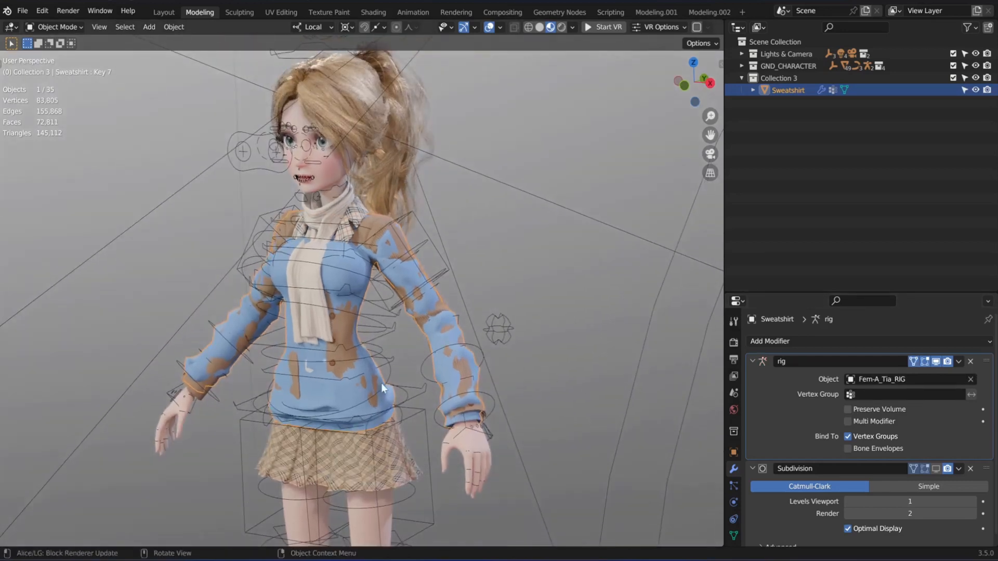
click(490, 437)
key(ctrl+Tab)
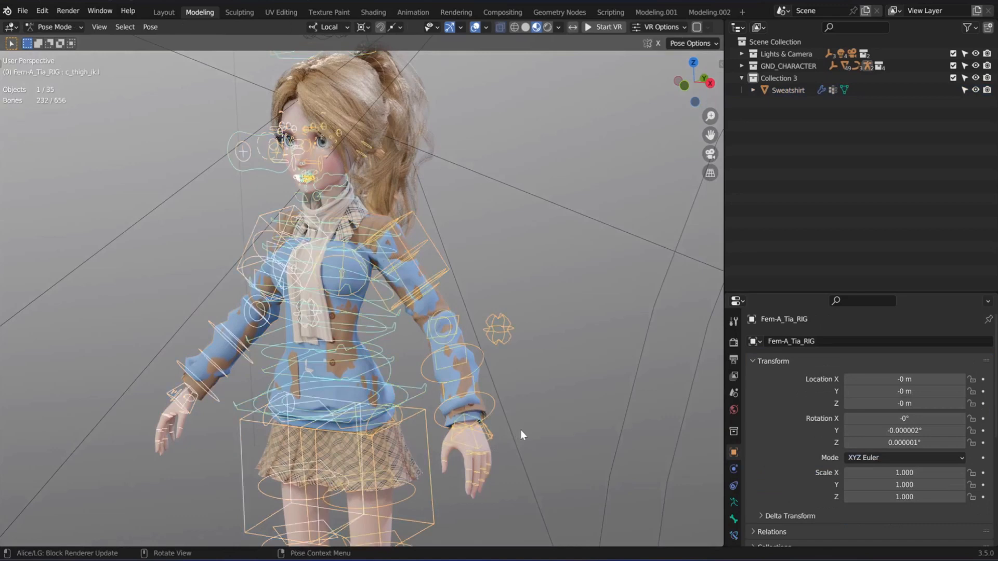
click(460, 447)
key(g)
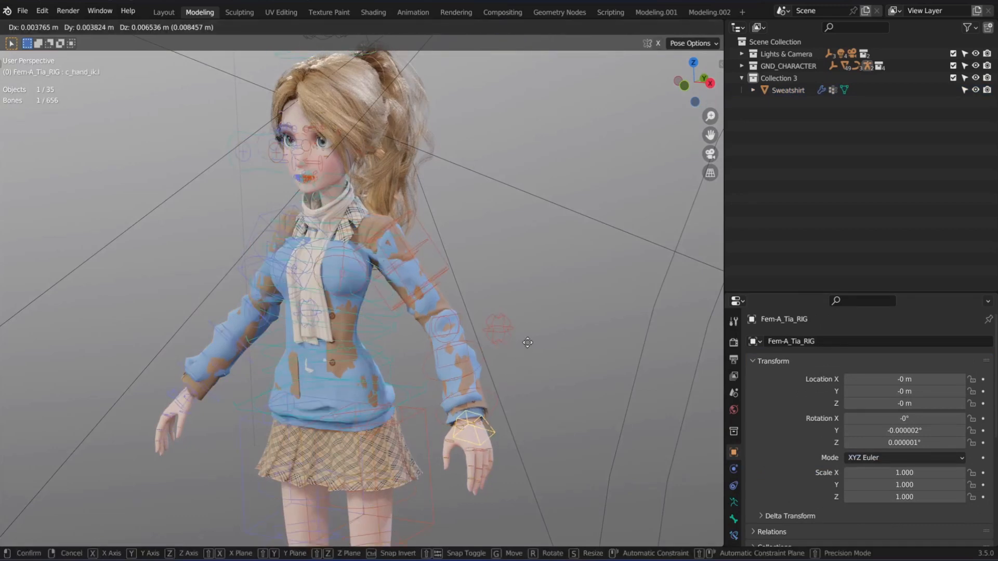
right_click(521, 250)
key(ctrl+Tab)
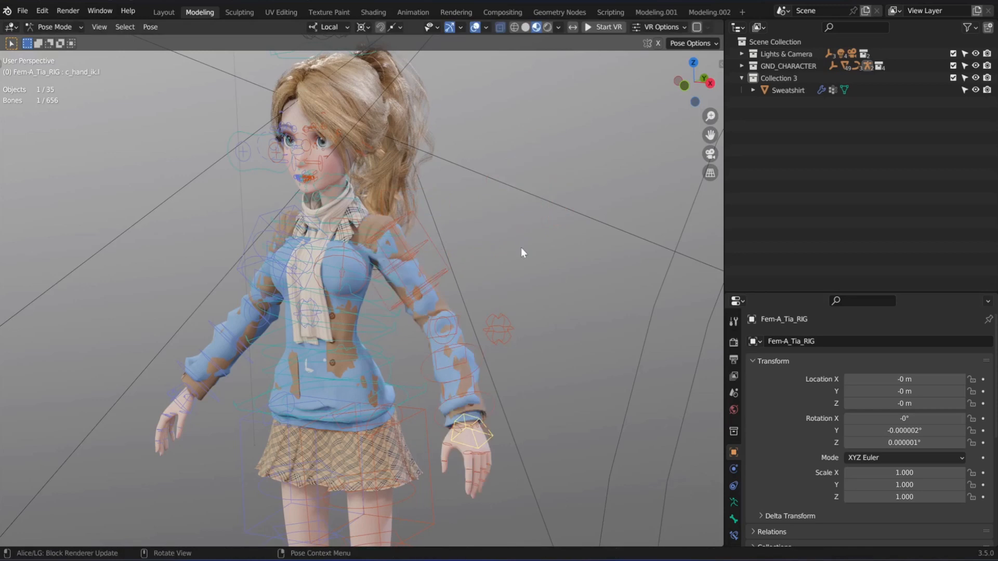
- Test-move the whole Fem-A_Tia_RIG in Object Mode to compare it with the Sweatshirt, cancelling each move
key(g)
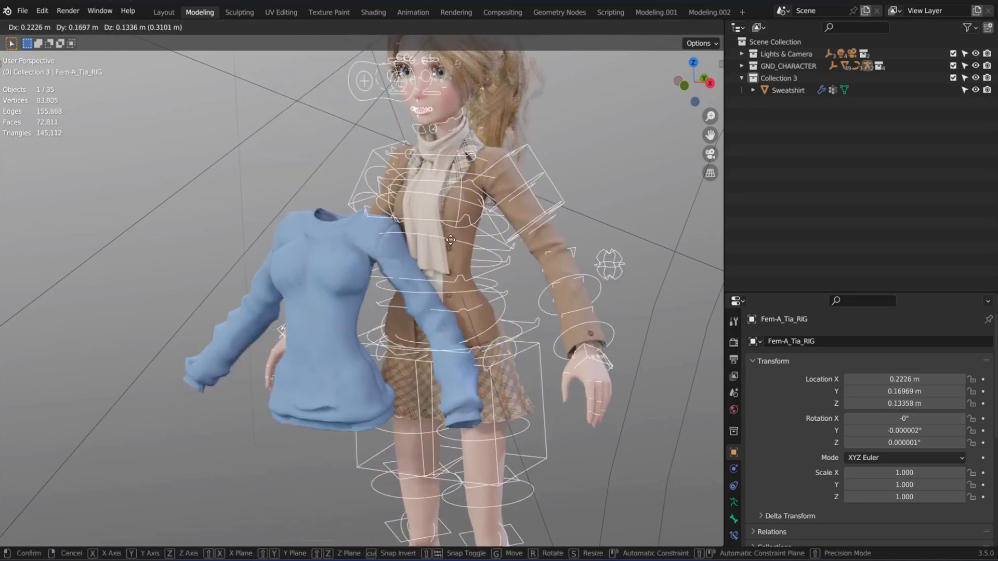
right_click(532, 223)
key(g)
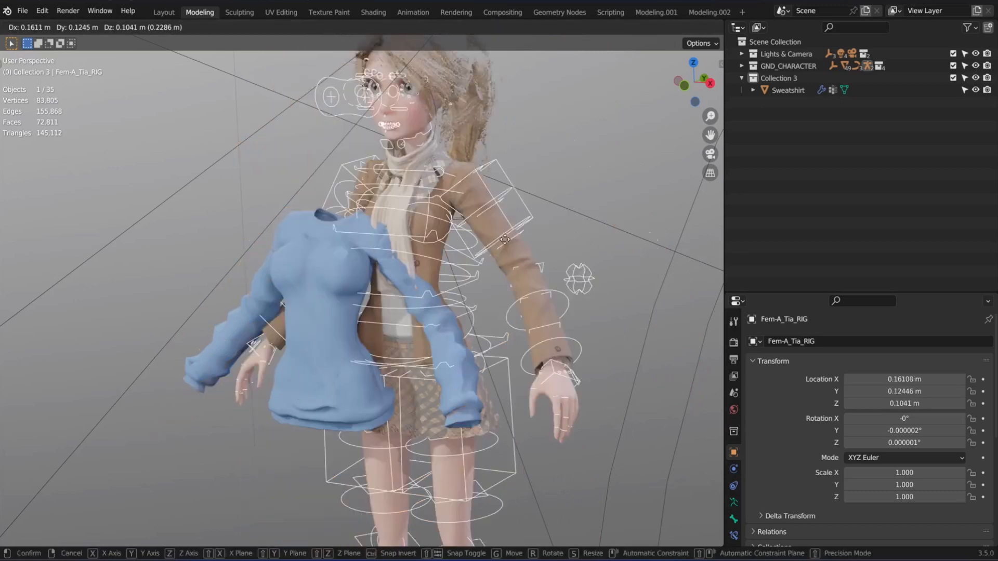
right_click(489, 252)
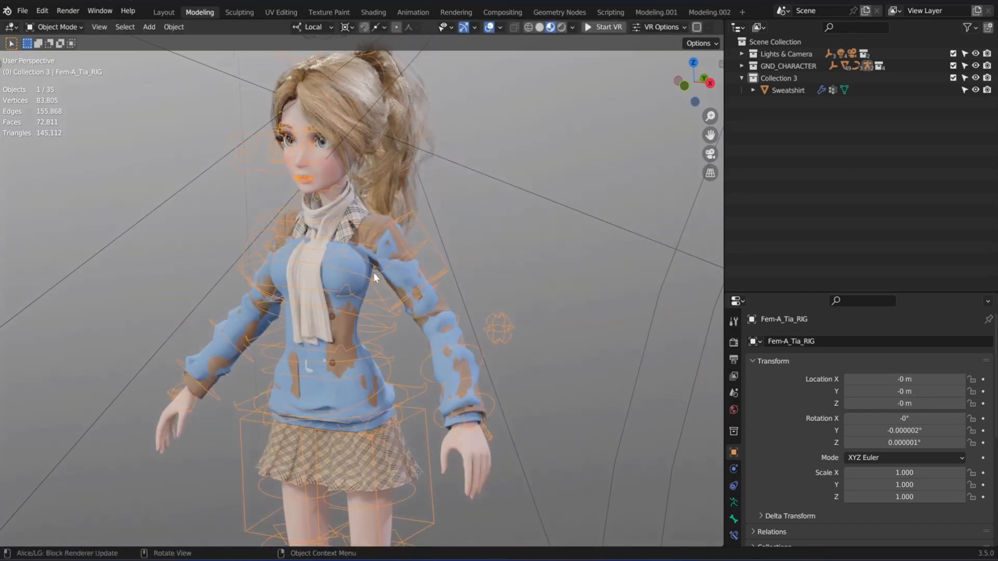
- Parent the Sweatshirt to Fem-A_Tia_RIG using Armature Deform With Empty Groups
scroll(357, 285, up, 1)
click(347, 283)
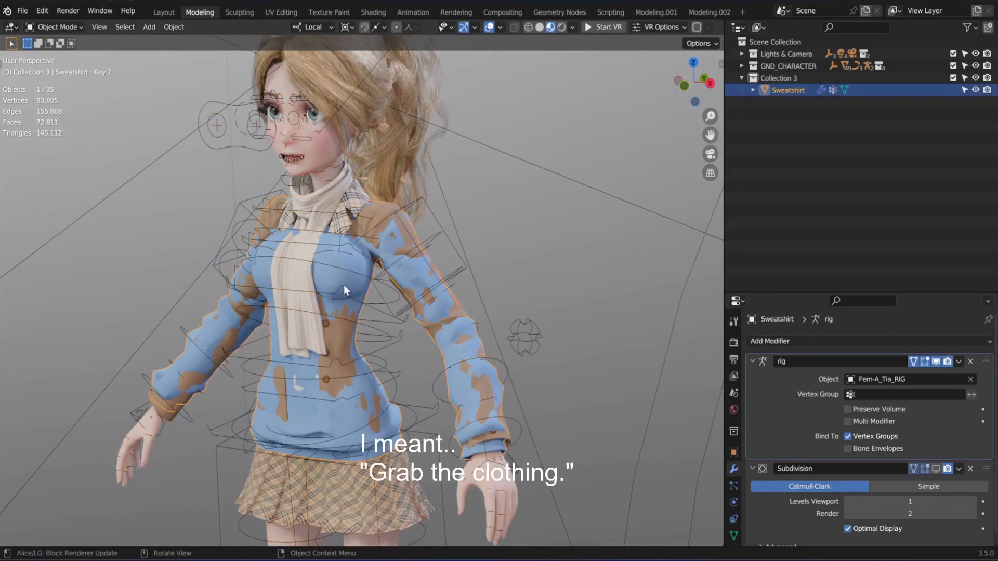
shift+click(441, 234)
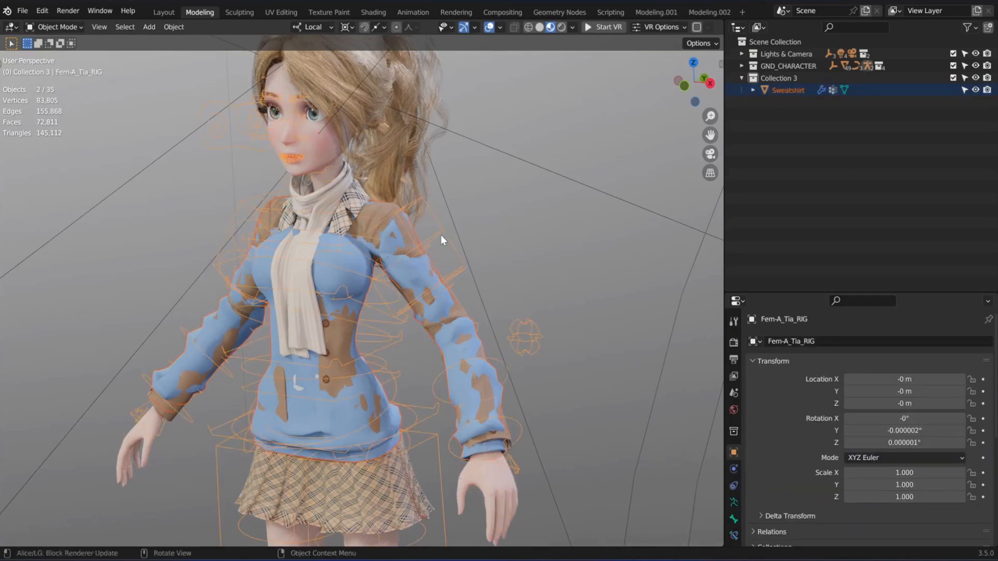
key(ctrl+p)
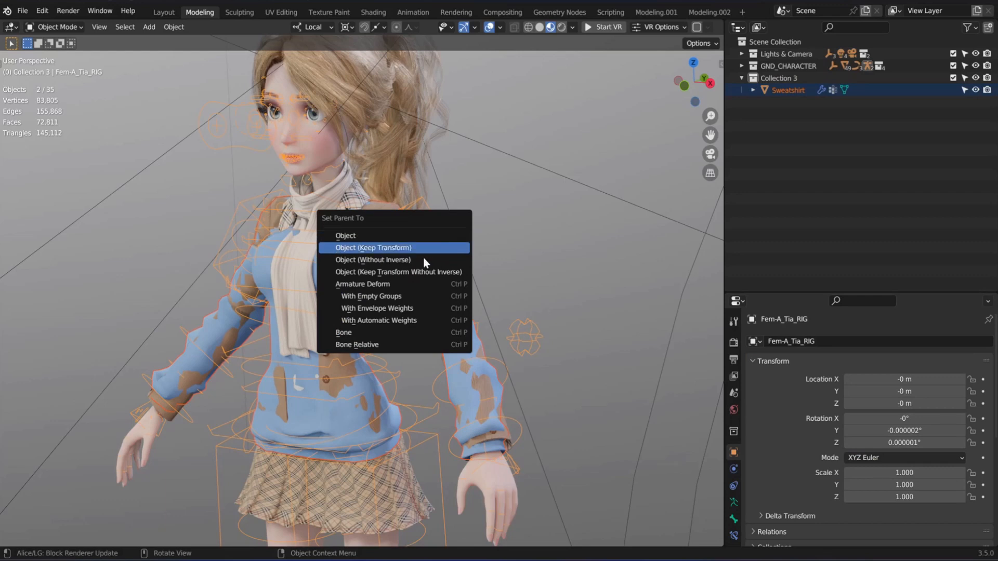
key(Return)
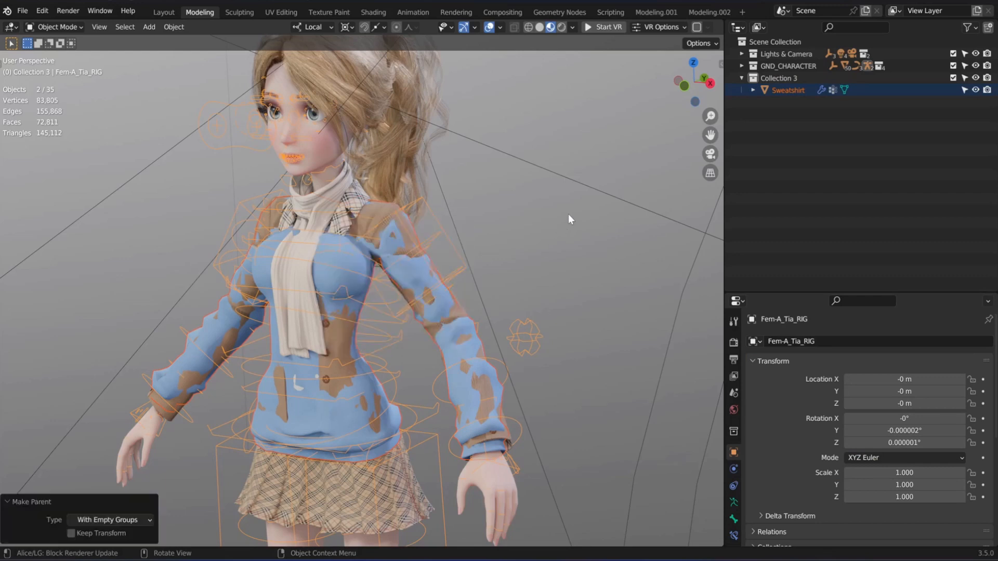
- Select only Fem-A_Tia_RIG and test-move it to check that the parented Sweatshirt follows, cancelling the move
click(455, 267)
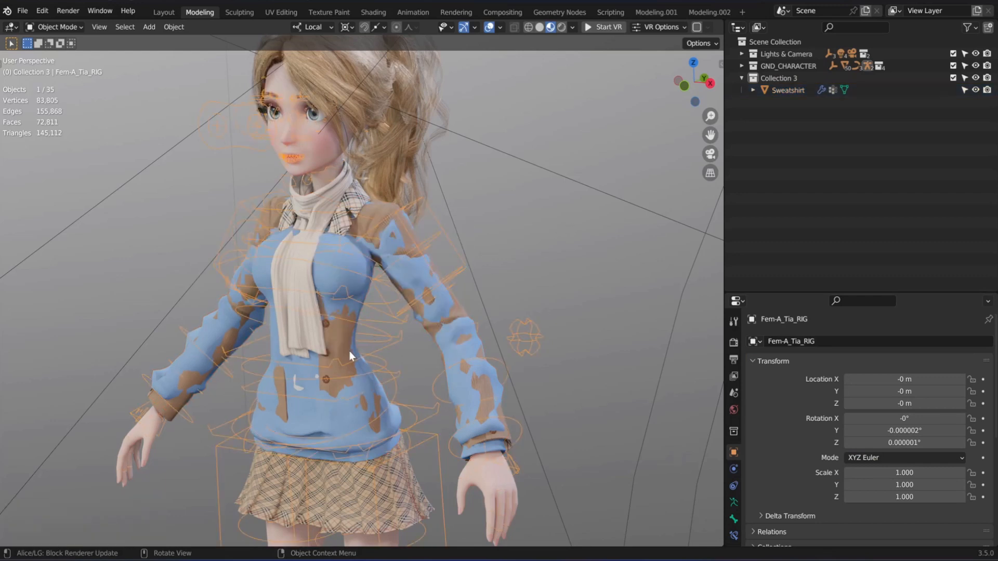
key(g)
key(Escape)
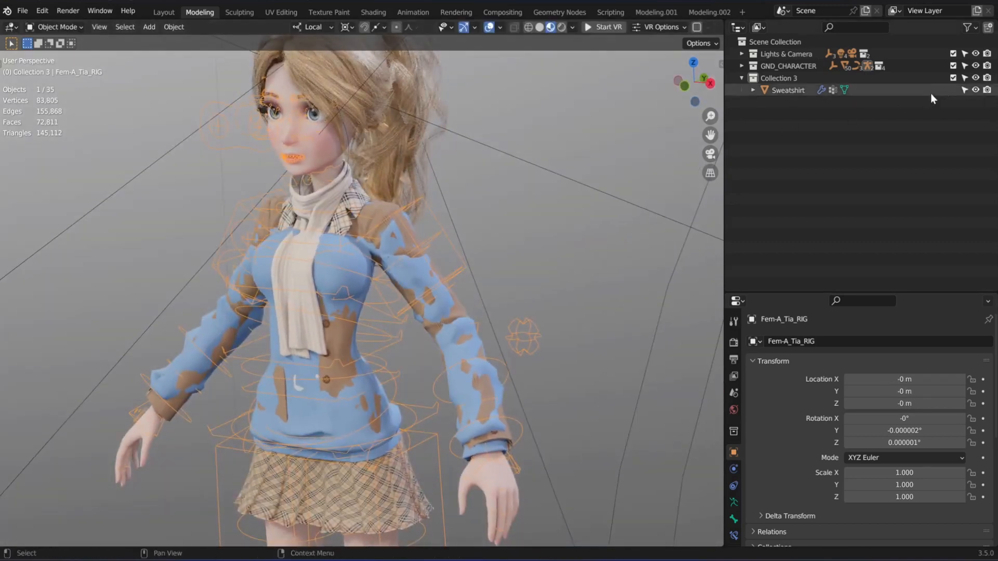
middle_drag(313, 270, 339, 263)
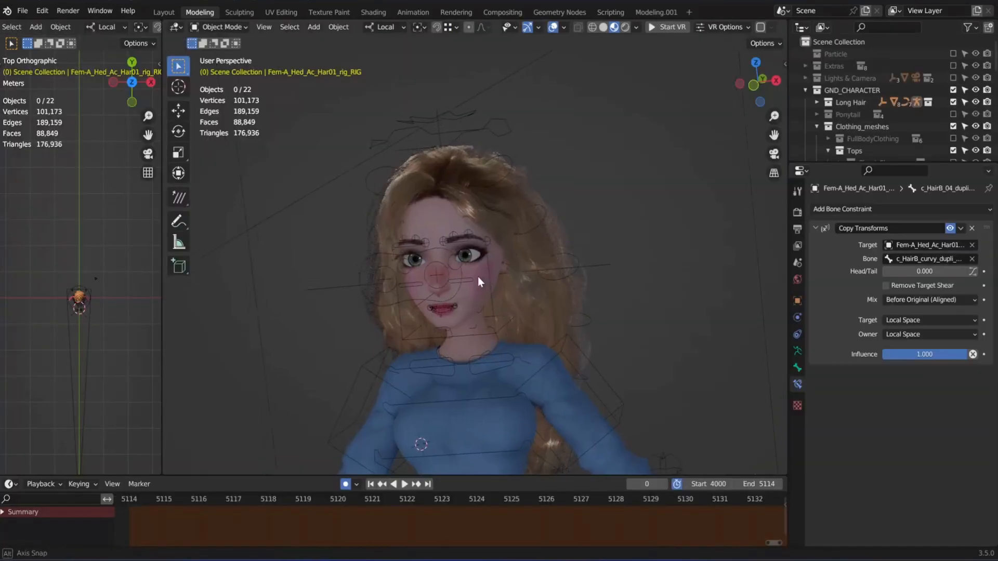
- In the Anika file, select the long hair rig and clear the target of its Copy Transforms bone constraint
middle_drag(478, 276, 407, 307)
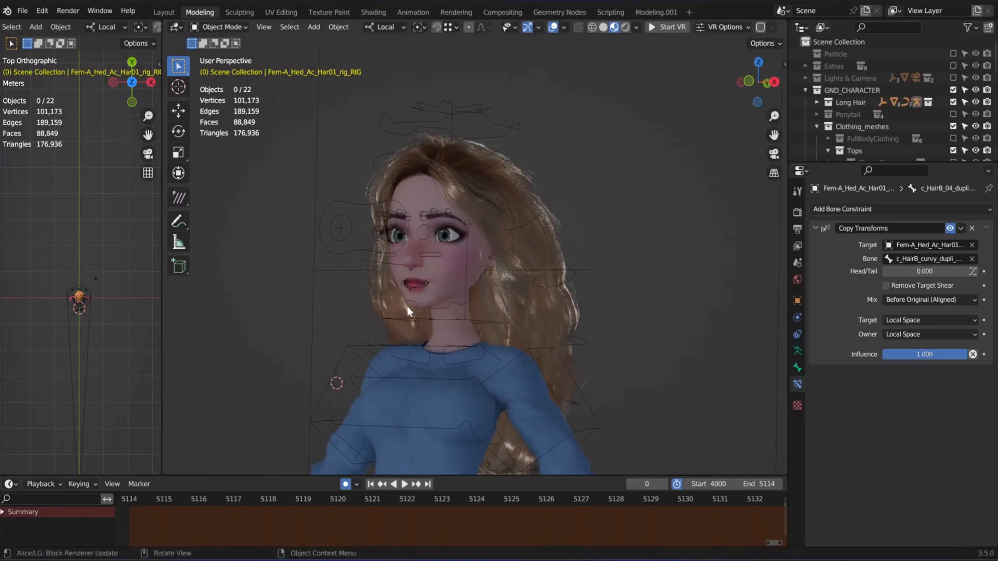
click(421, 105)
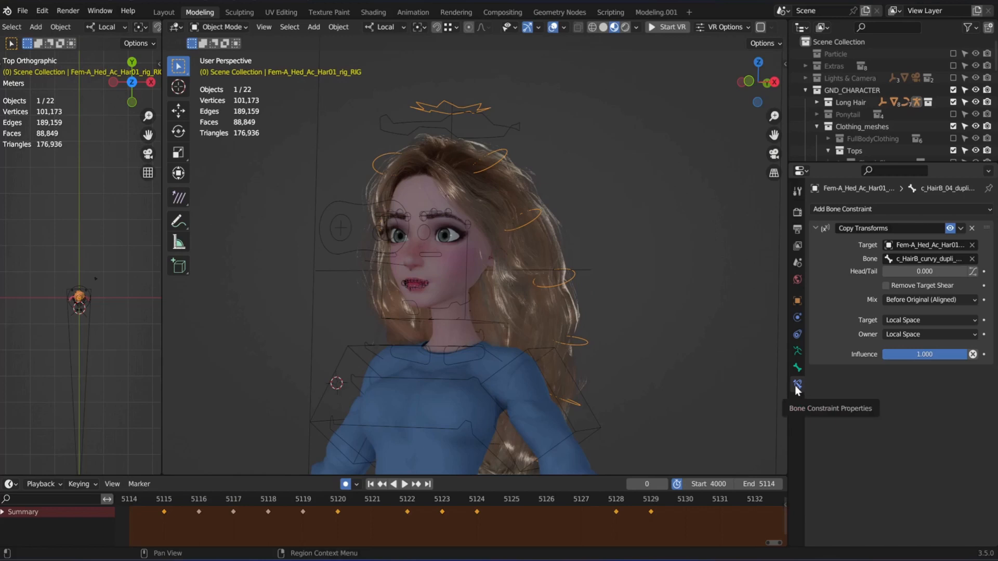
click(971, 245)
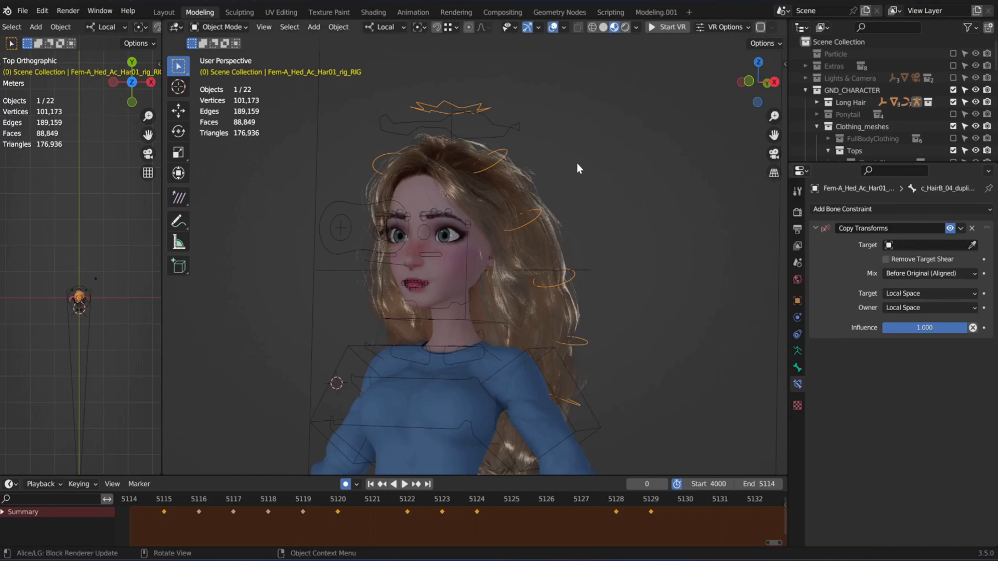
- Select the Hair large light.001 mesh, reveal it in an enlarged outliner, and collapse the Fem-A_Hair-10.RIG collection
click(519, 194)
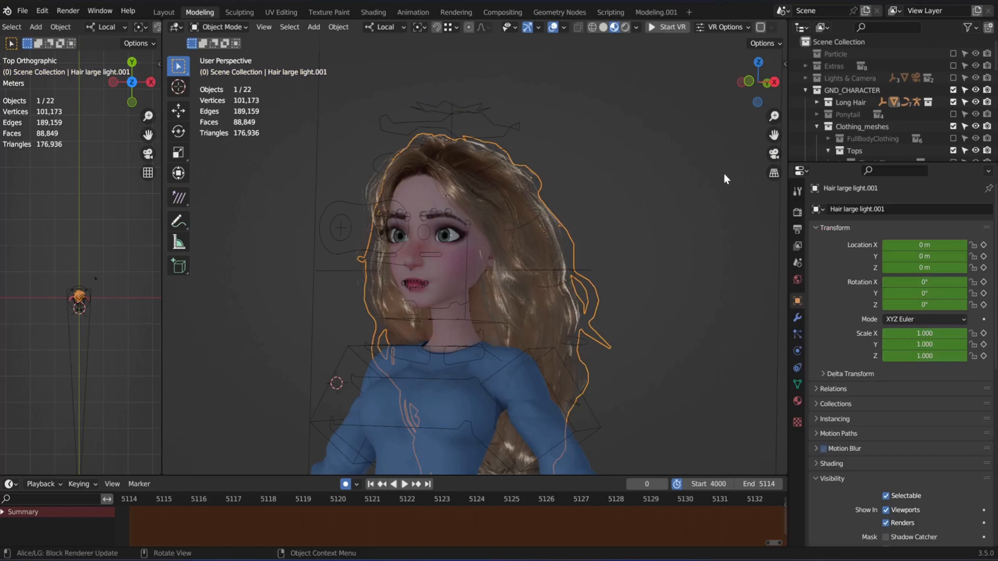
key(period)
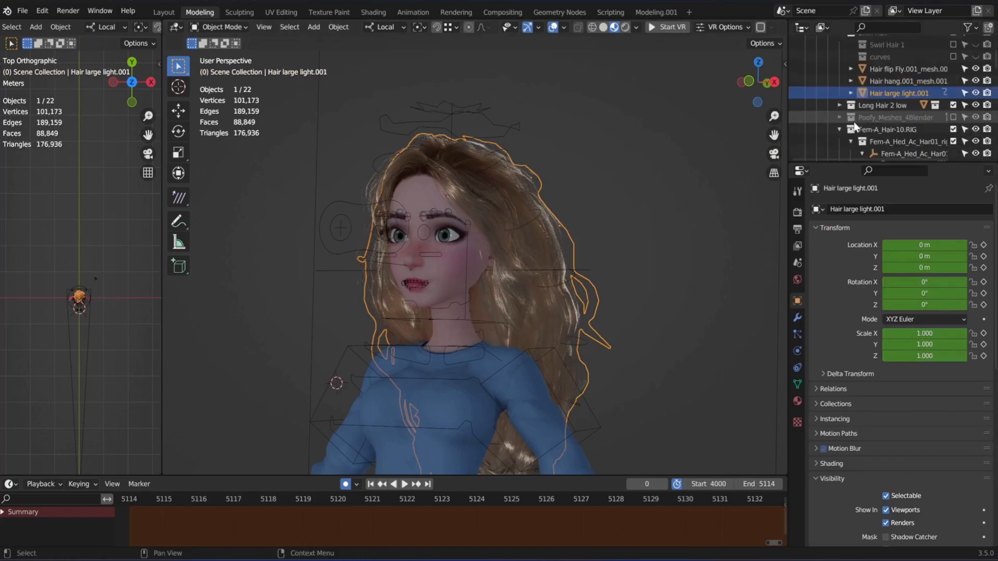
drag(837, 165, 842, 379)
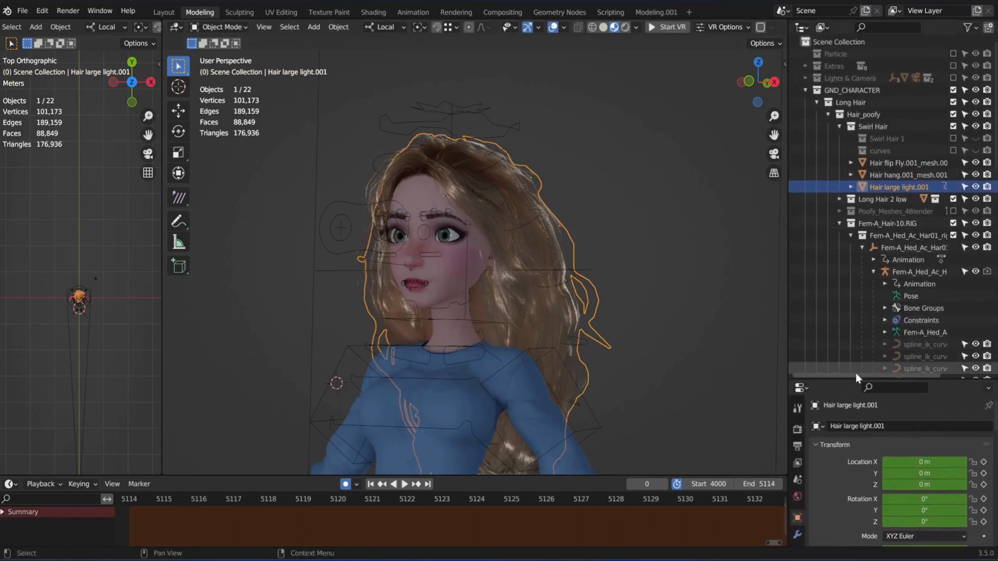
click(839, 223)
middle_drag(440, 299, 404, 313)
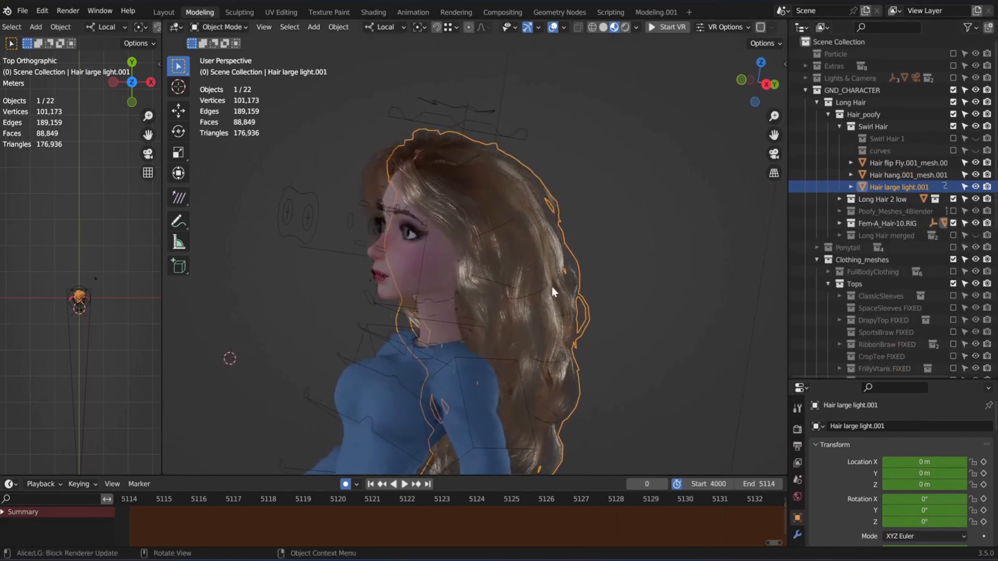
- Test-move Hair large light.001 away from the head, cancel the move, and expand the Long Hair 2 low collection
key(g)
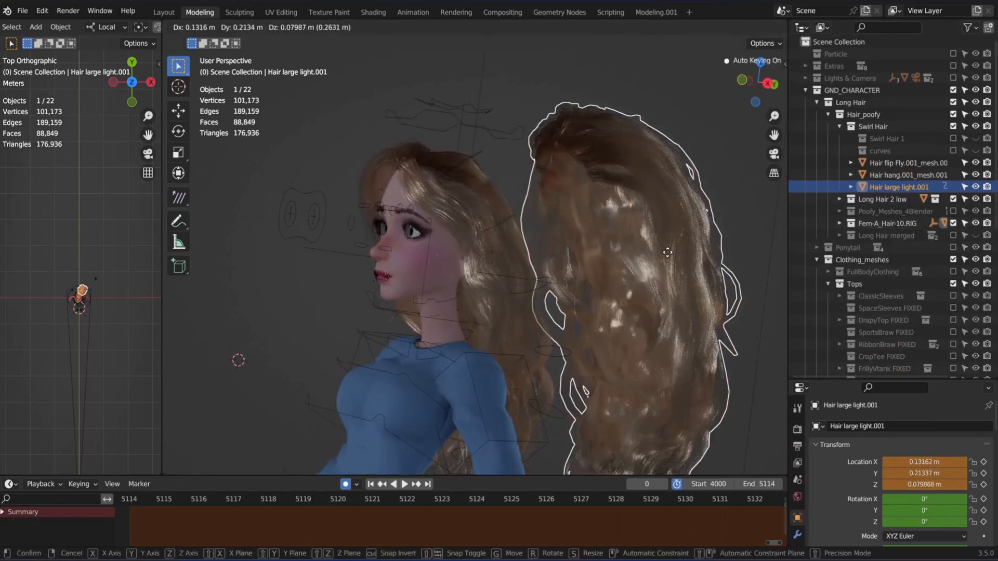
right_click(667, 253)
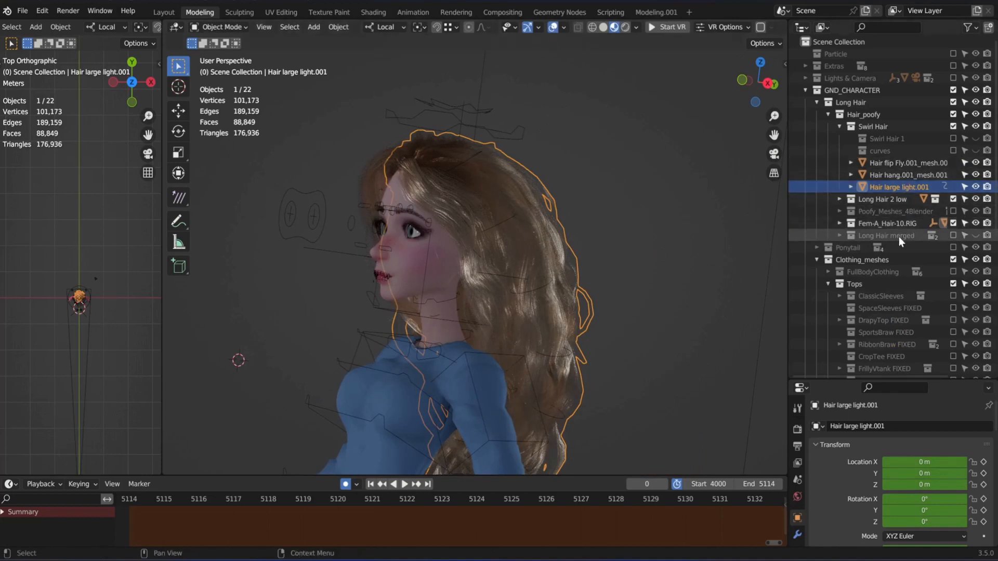
click(838, 199)
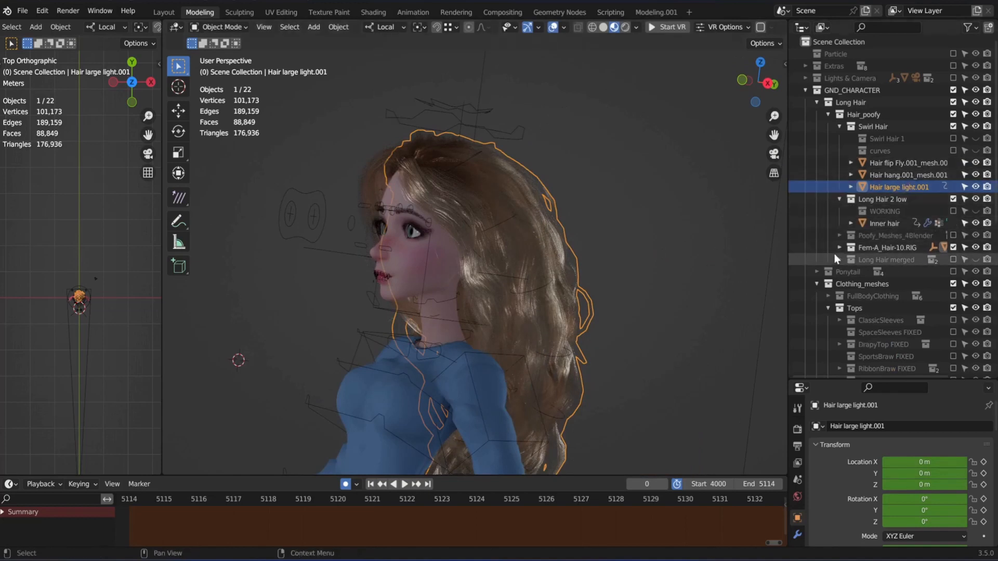
- Exclude the Body_Parts, Clothing_meshes and Fem-A_Anika_RIG collections from the view layer to isolate the long hair
middle_drag(542, 235, 448, 281)
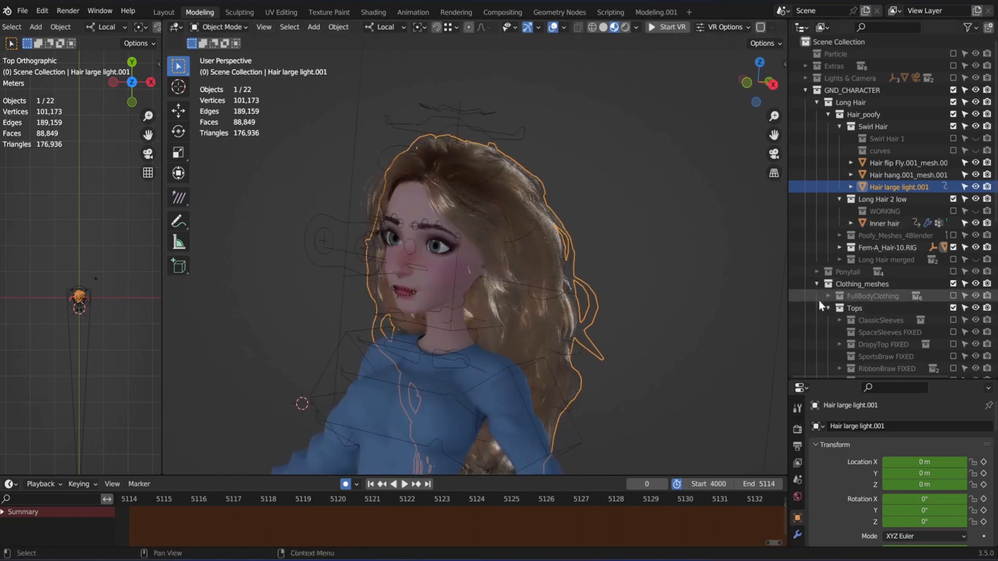
click(815, 285)
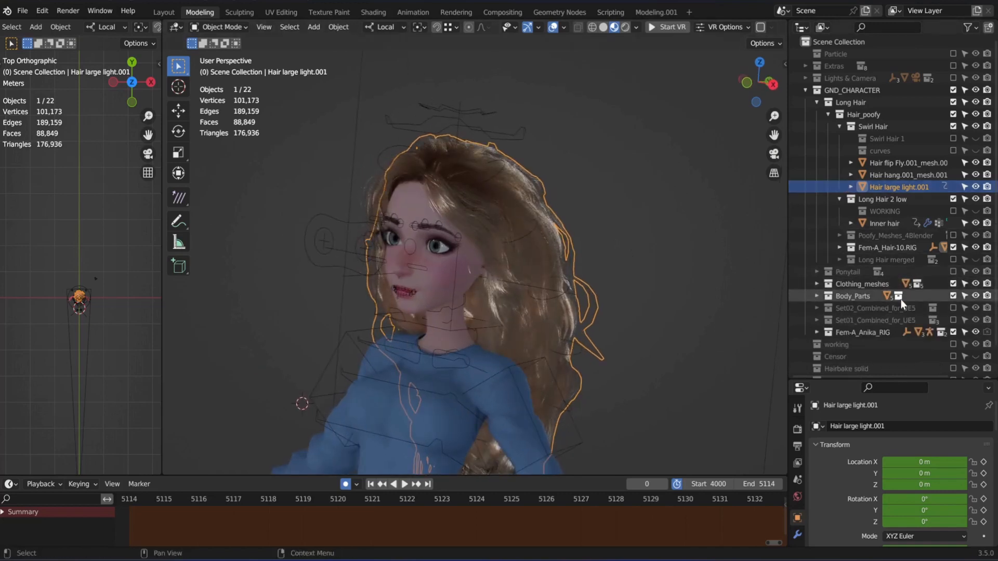
click(953, 296)
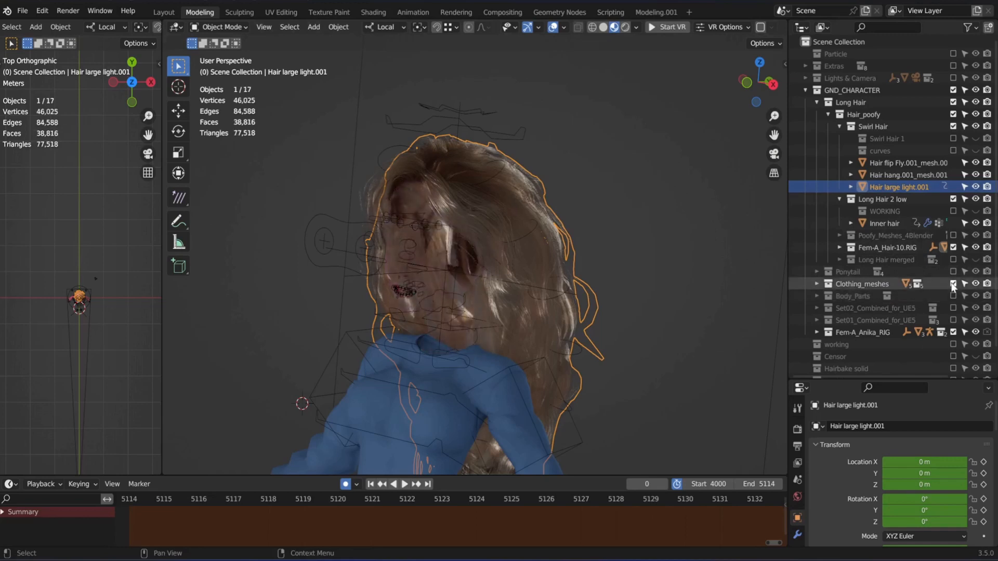
click(953, 283)
click(953, 332)
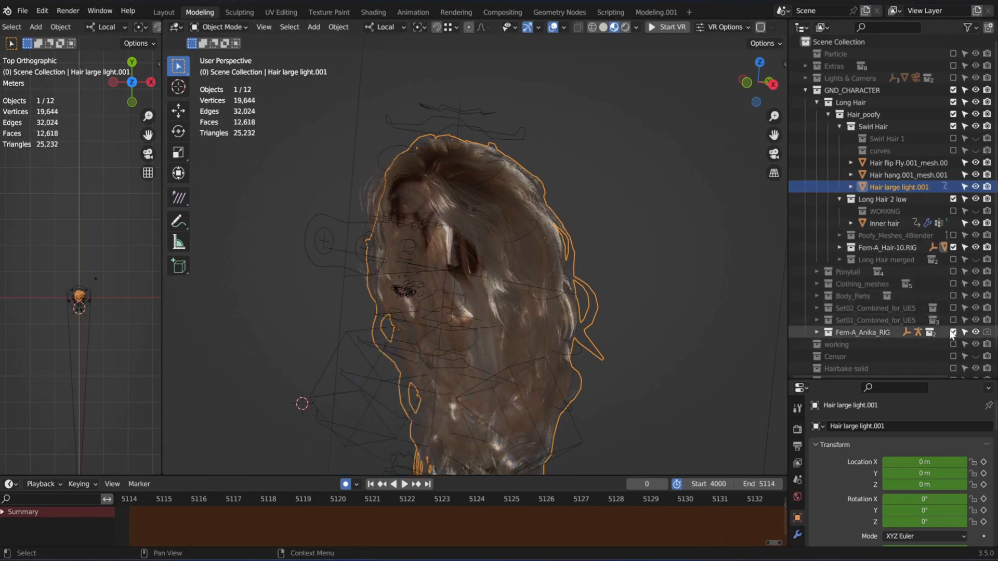
middle_drag(550, 275, 525, 265)
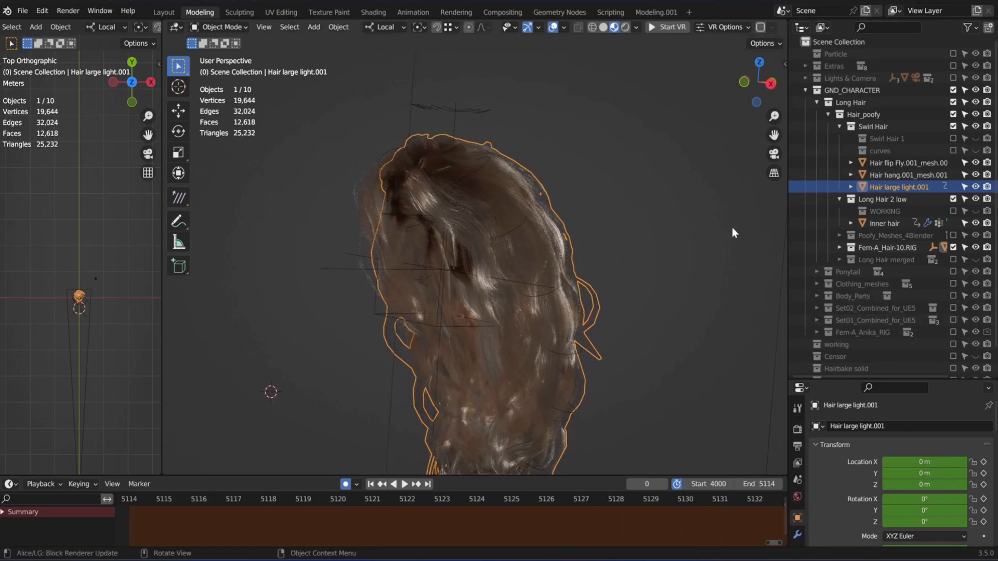
- Select all hair meshes and join them into Hair large light.001, and test-move the joined mesh, cancelling the move
middle_drag(577, 236, 624, 383)
drag(624, 375, 366, 304)
middle_drag(366, 304, 458, 310)
ctrl+drag(505, 80, 365, 48)
middle_drag(351, 312, 454, 326)
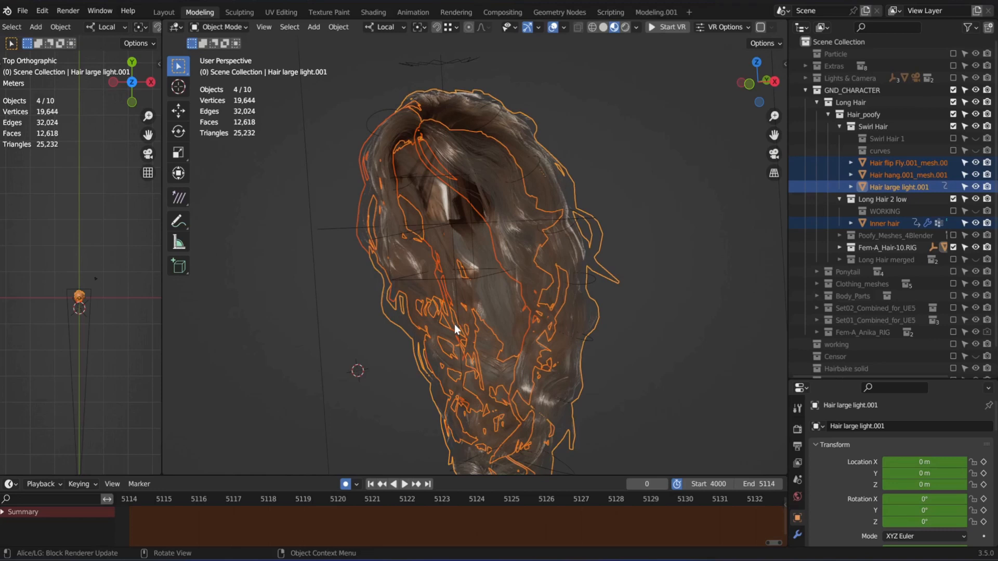
middle_drag(447, 303, 513, 302)
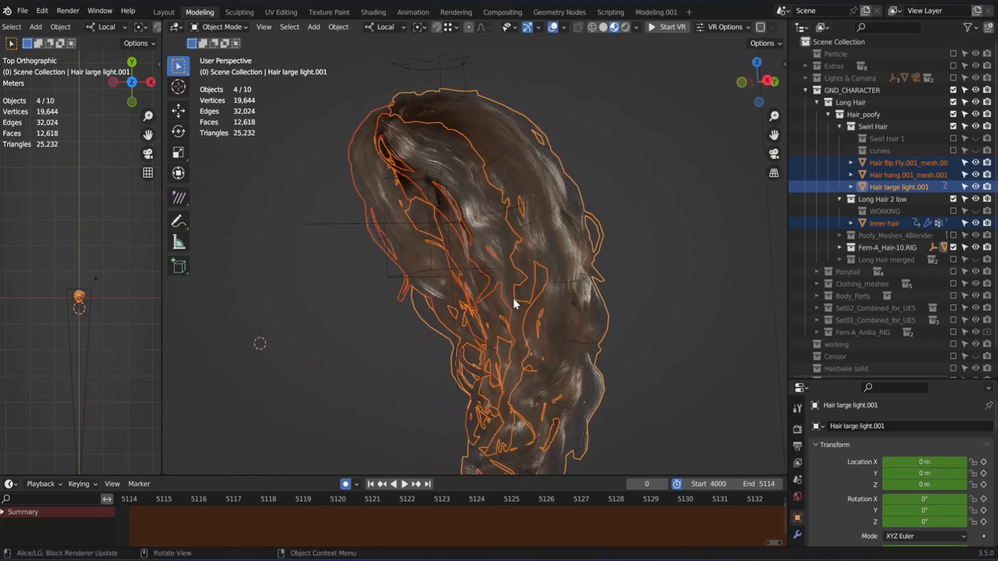
key(Delete)
middle_drag(463, 242, 460, 277)
key(g)
right_click(666, 216)
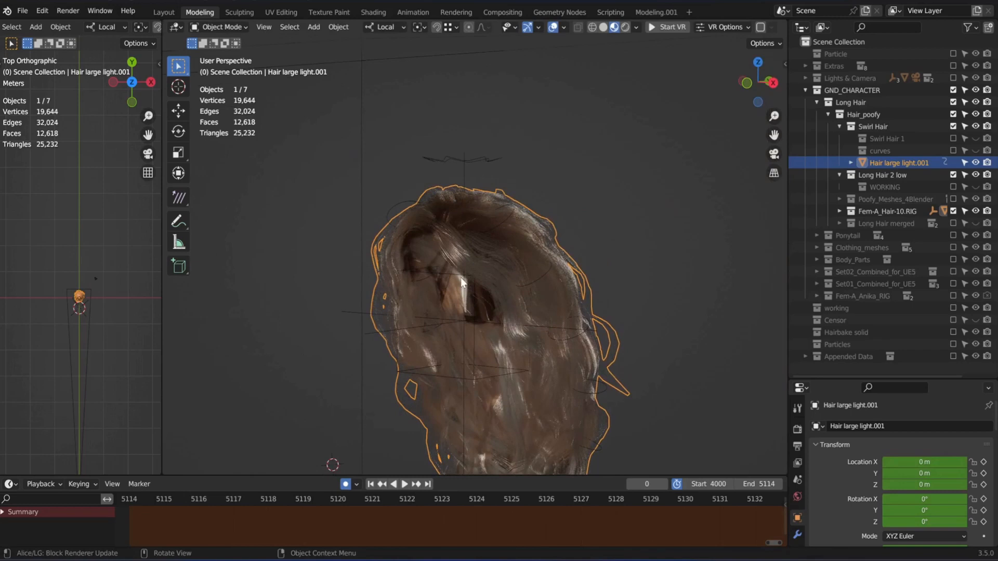
- Add the hair rig Fem-A_Hed_Ac_Har01_rig_RIG to the selection and copy it together with the hair mesh
shift+click(444, 158)
middle_drag(562, 251, 553, 251)
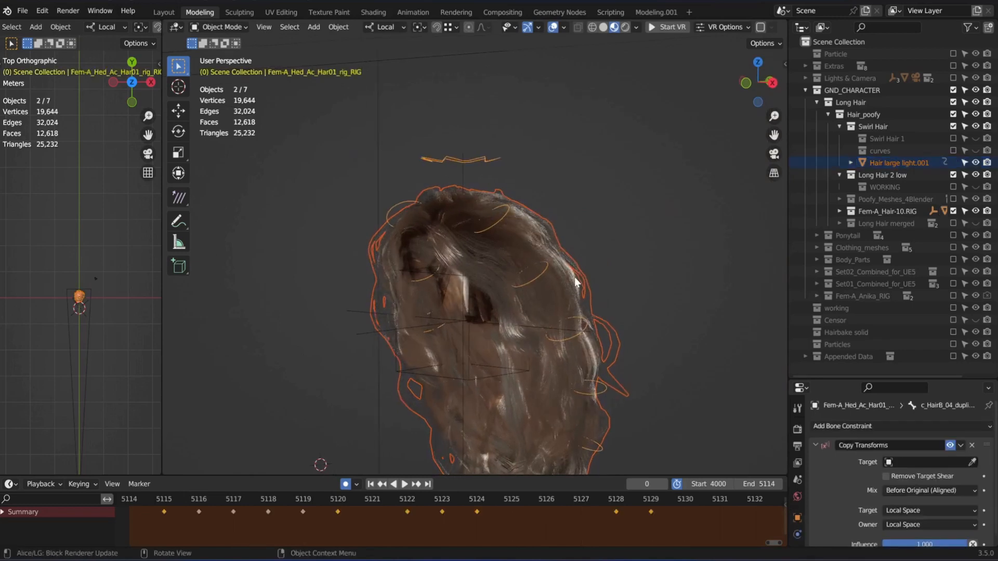
key(ctrl+c)
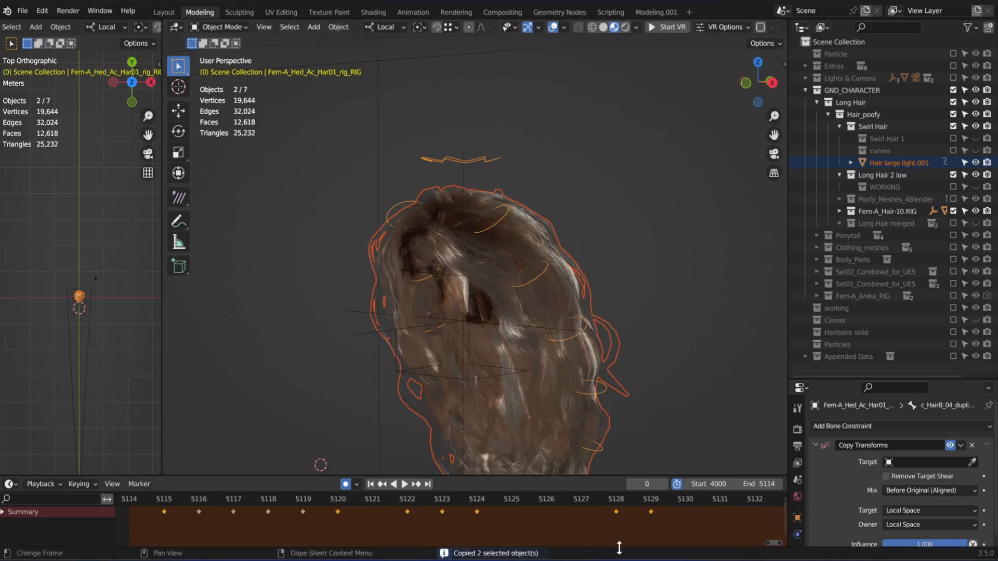
- Switch to the Tia file, create a new collection under Scene Collection, and paste the copied hair and rig into it
mouse_move(603, 560)
click(538, 523)
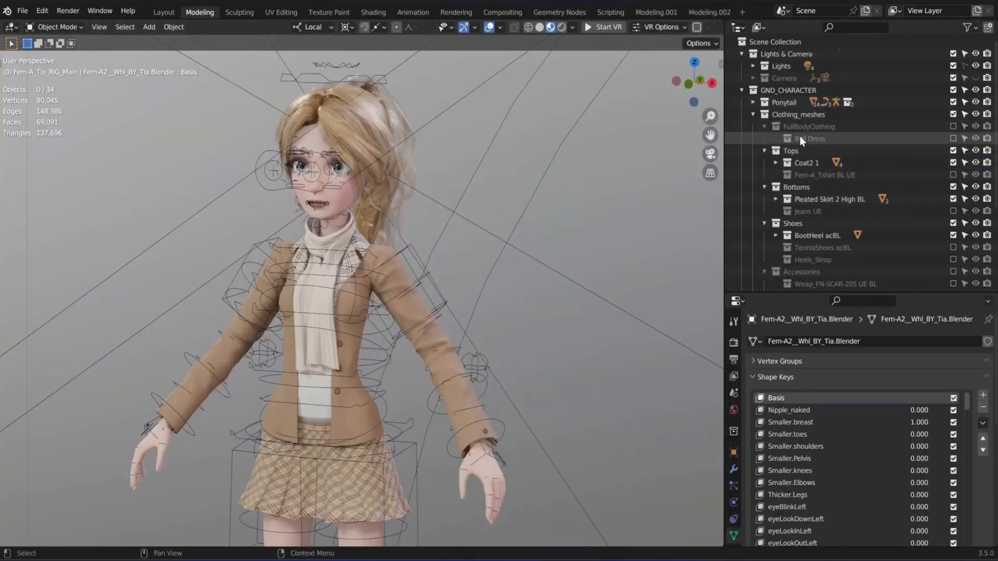
key(shift+a)
click(757, 44)
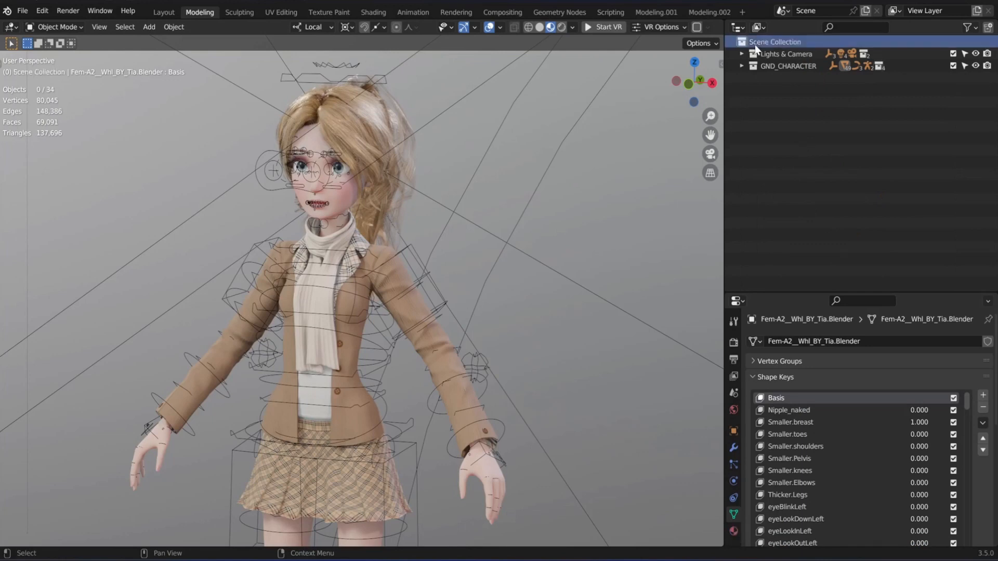
right_click(754, 45)
click(754, 44)
click(779, 79)
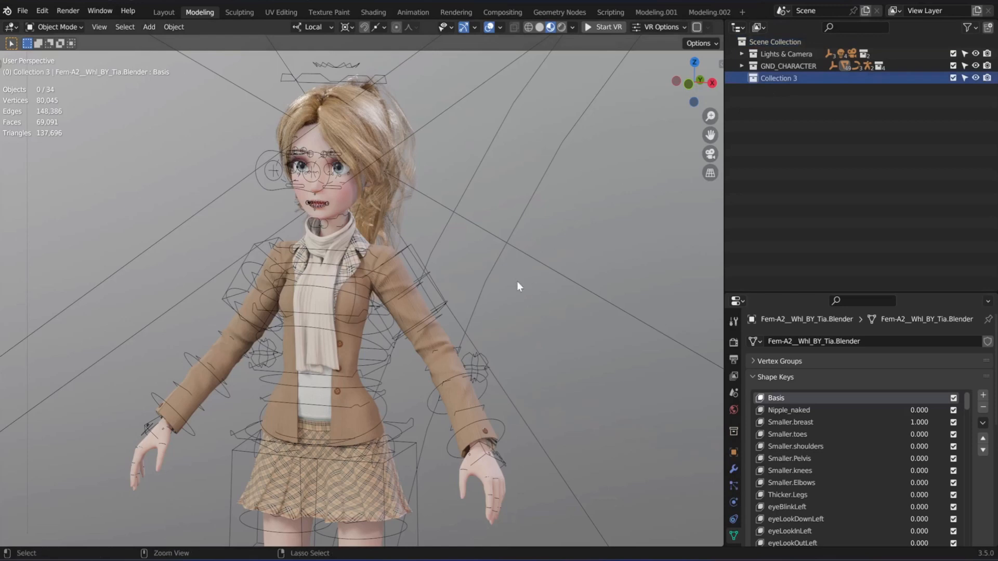
key(ctrl+v)
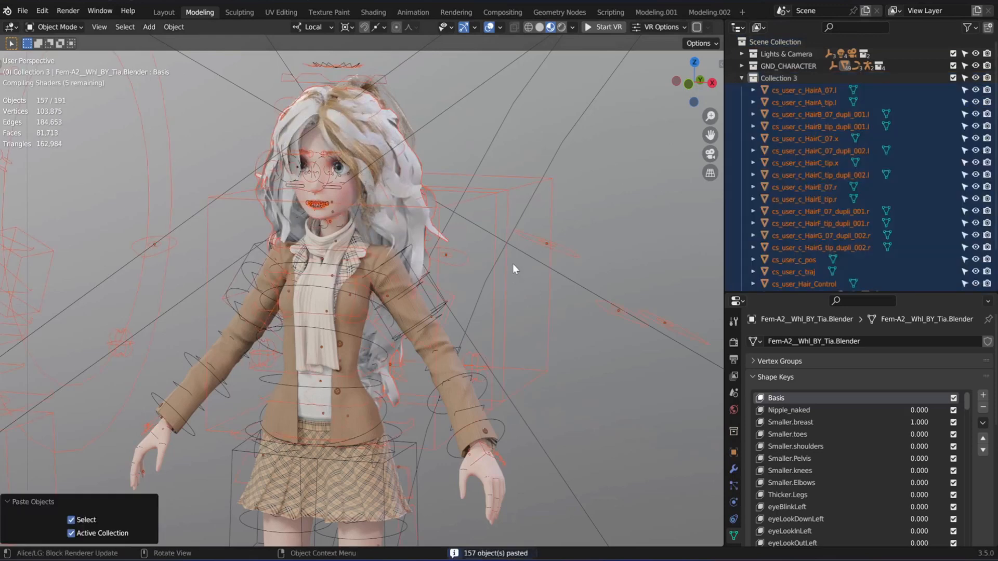
- Deselect the pasted hair and the rig controls around Tia's head, and delete the other pasted helper objects
scroll(505, 268, down, 3)
middle_drag(488, 238, 412, 273)
scroll(378, 224, up, 3)
scroll(378, 224, up, 4)
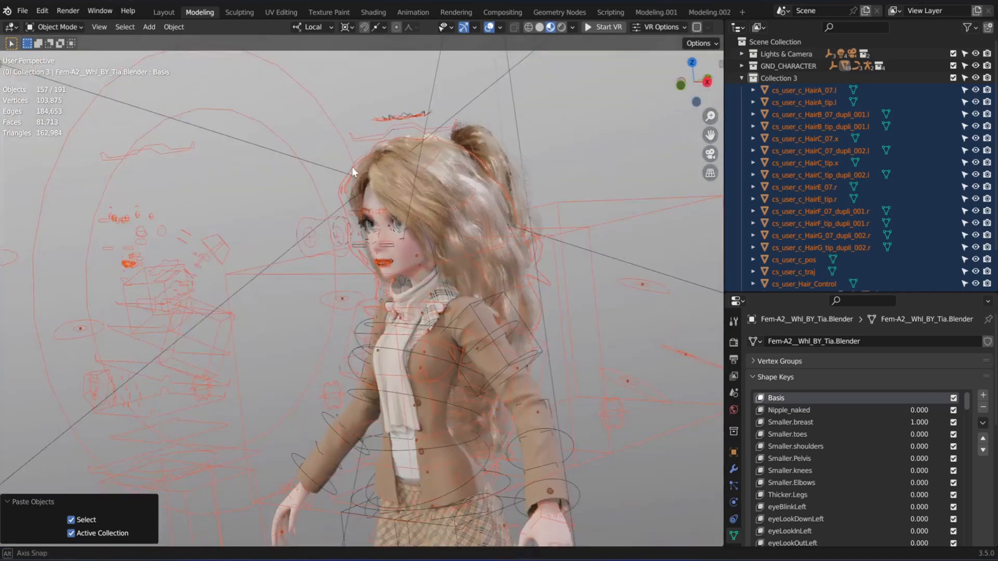
scroll(364, 151, up, 5)
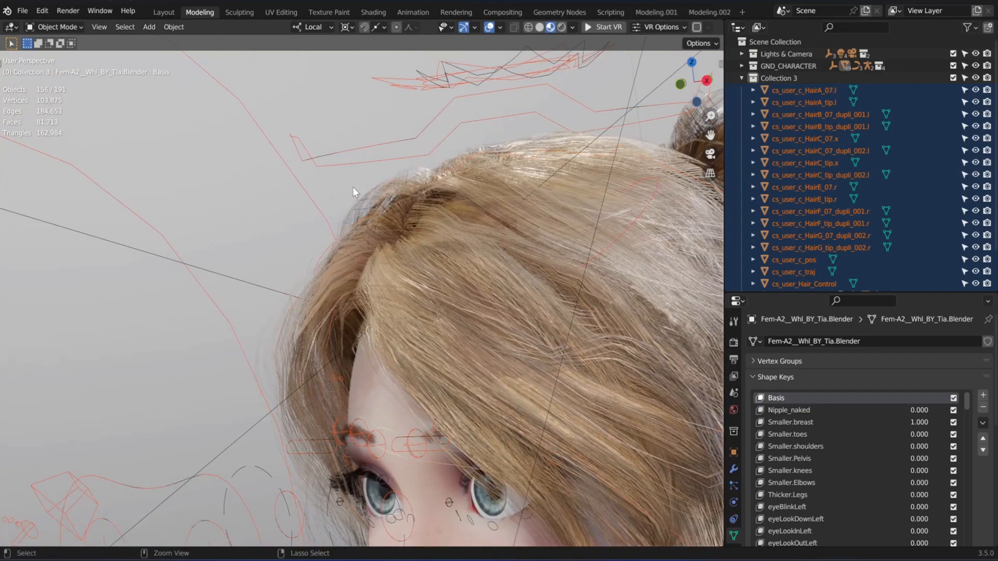
middle_drag(352, 186, 432, 210)
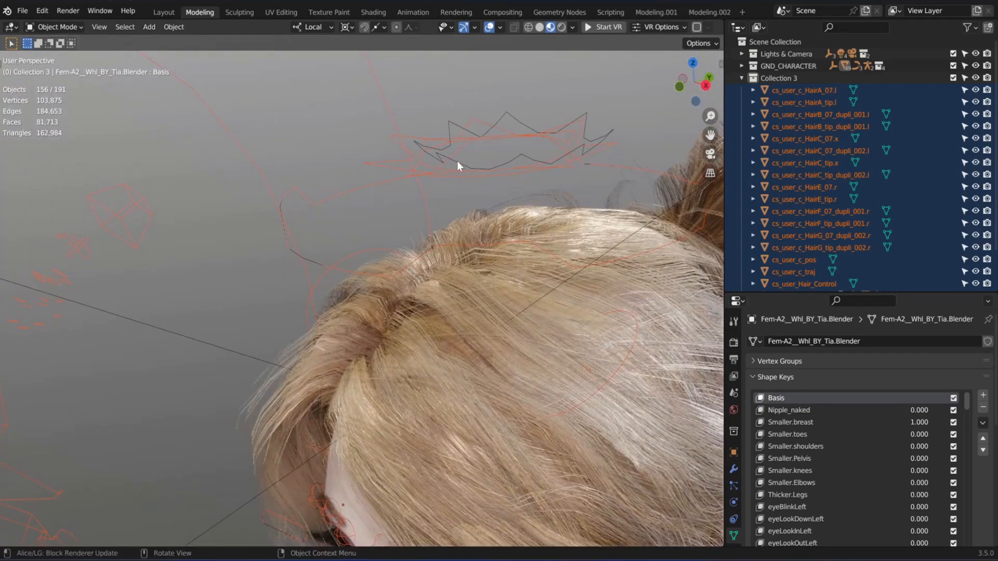
key(b)
middle_drag(479, 102, 479, 102)
scroll(453, 199, down, 2)
middle_drag(453, 200, 378, 179)
scroll(378, 194, down, 3)
middle_drag(341, 241, 351, 239)
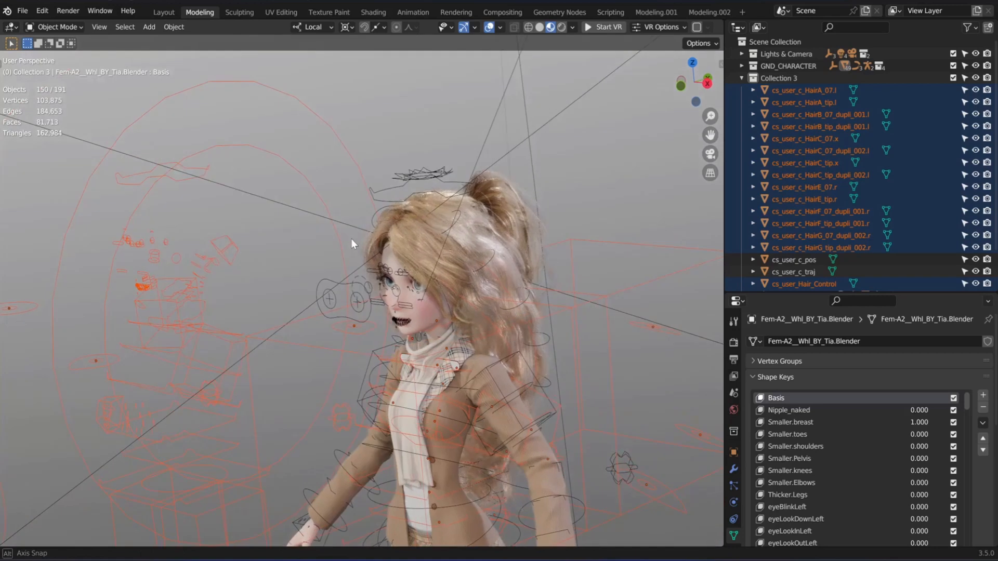
key(x)
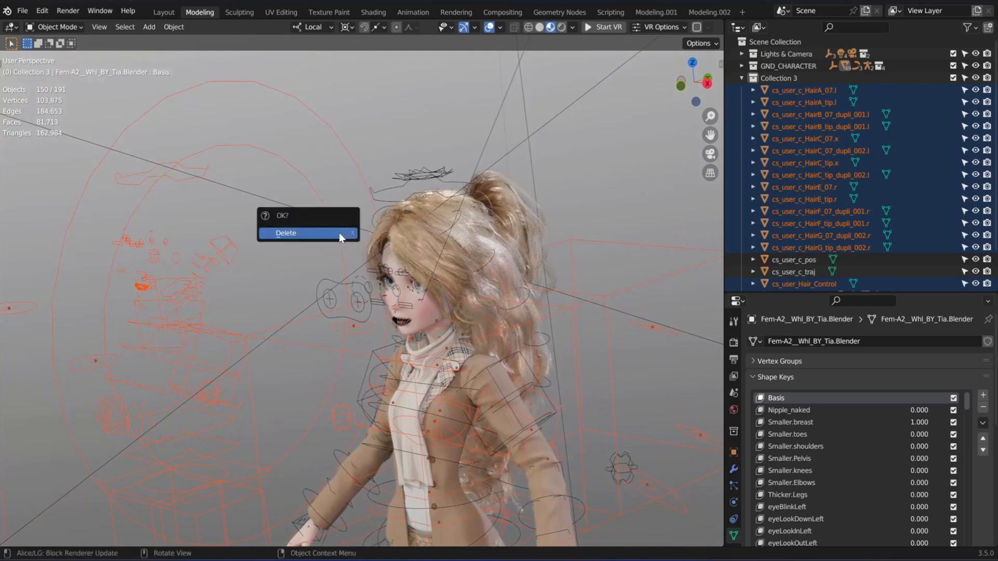
click(339, 233)
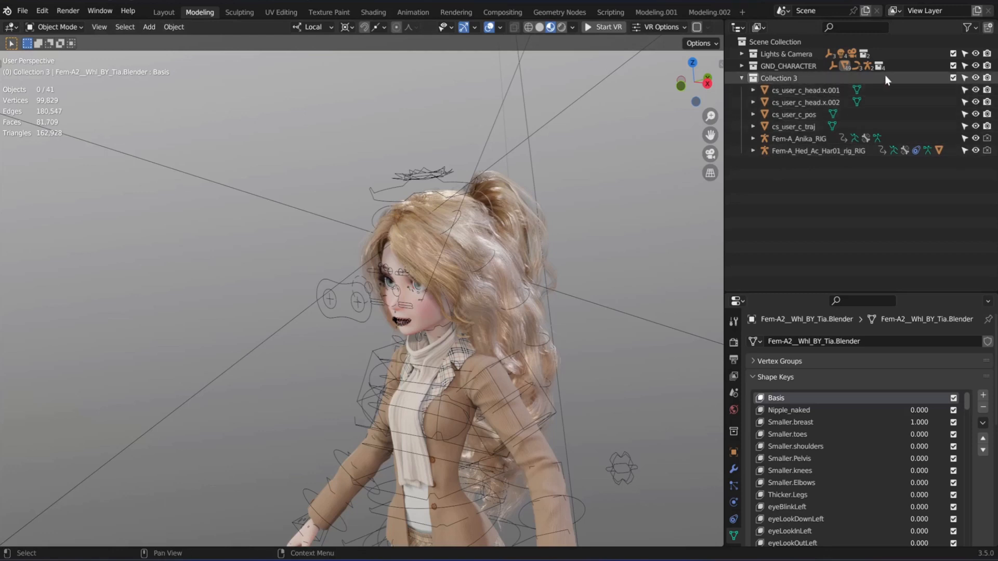
- Hide the Lights & Camera and GND_CHARACTER collections so only the pasted hair collection is shown
drag(976, 66, 976, 53)
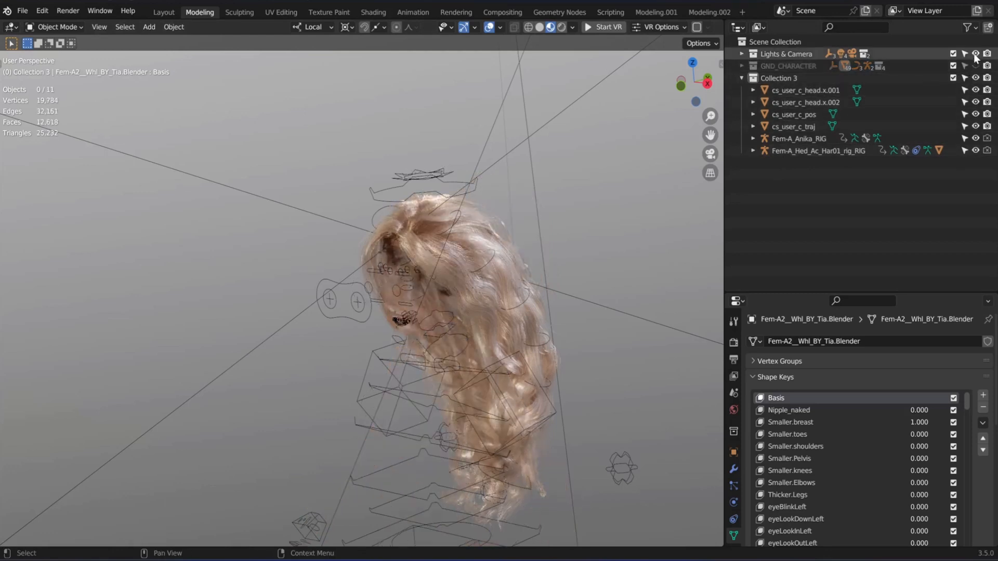
scroll(503, 199, down, 2)
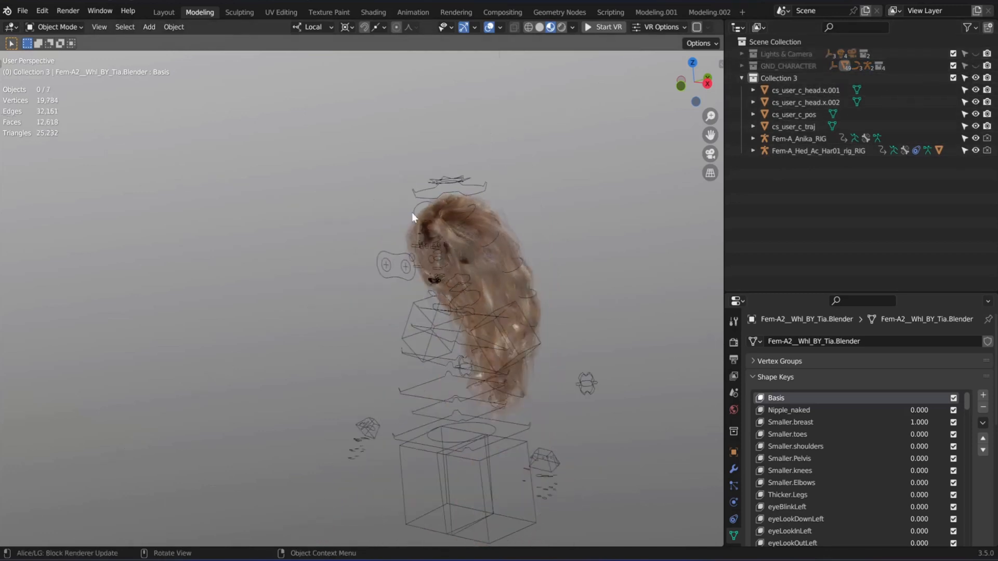
click(781, 79)
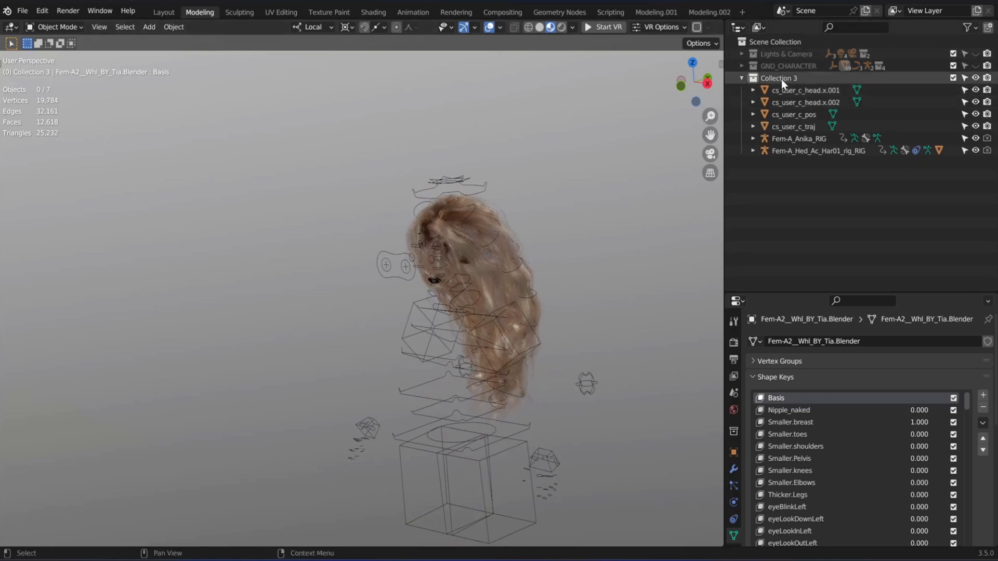
- Select everything except the hair, its rig and cs_user_c_pos, and delete Fem-A_Anika_RIG, both cs_user_c_head.x shapes and cs_user_c_traj
key(a)
scroll(475, 223, up, 5)
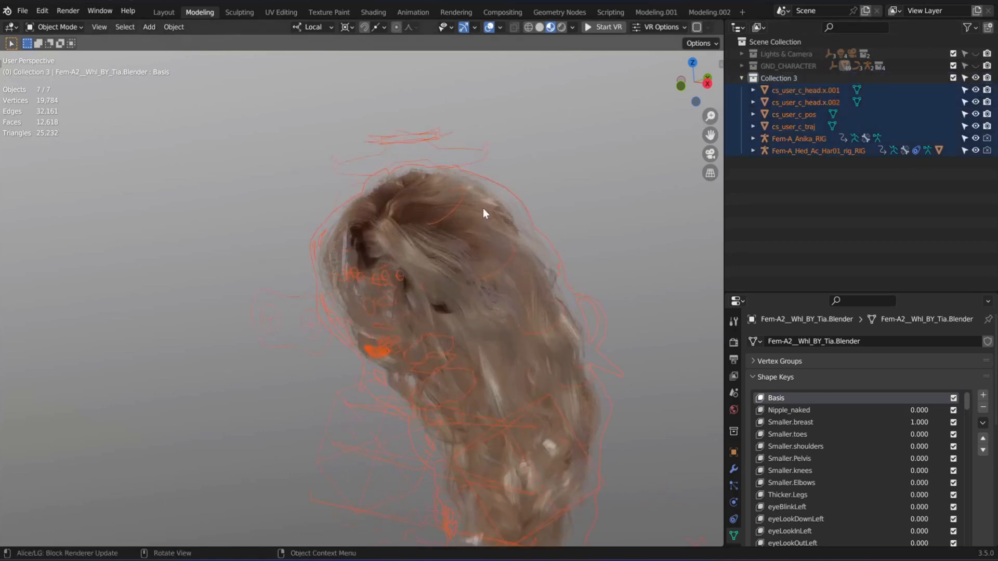
key(b)
ctrl+drag(486, 161, 474, 163)
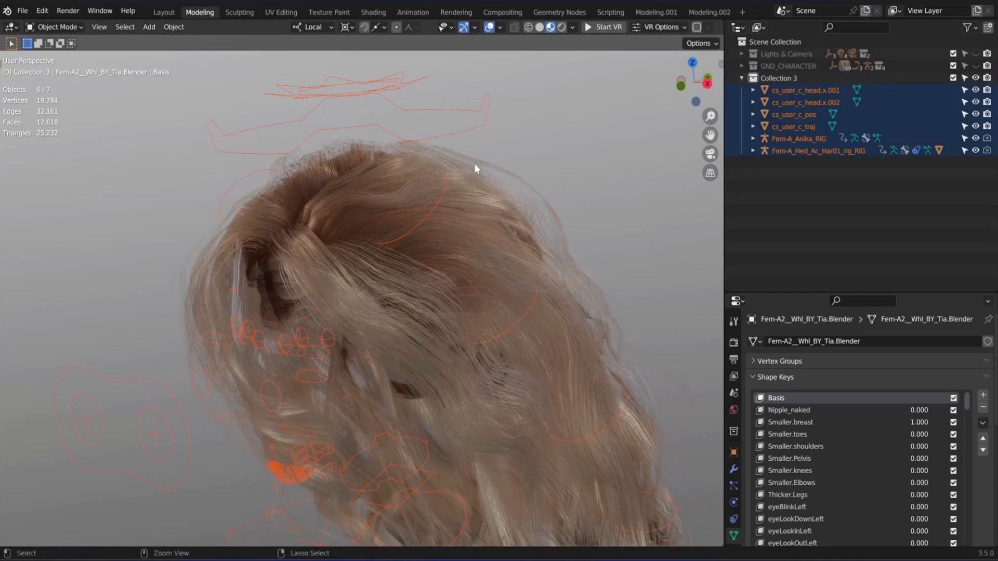
shift+middle_drag(379, 120, 385, 156)
scroll(405, 133, up, 2)
ctrl+drag(435, 119, 408, 101)
scroll(369, 237, down, 8)
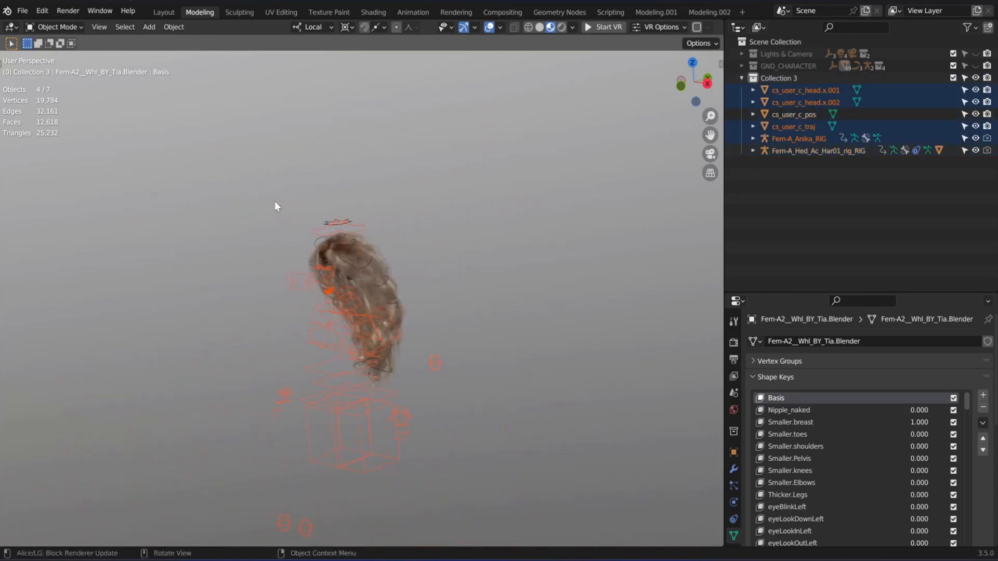
key(x)
click(274, 202)
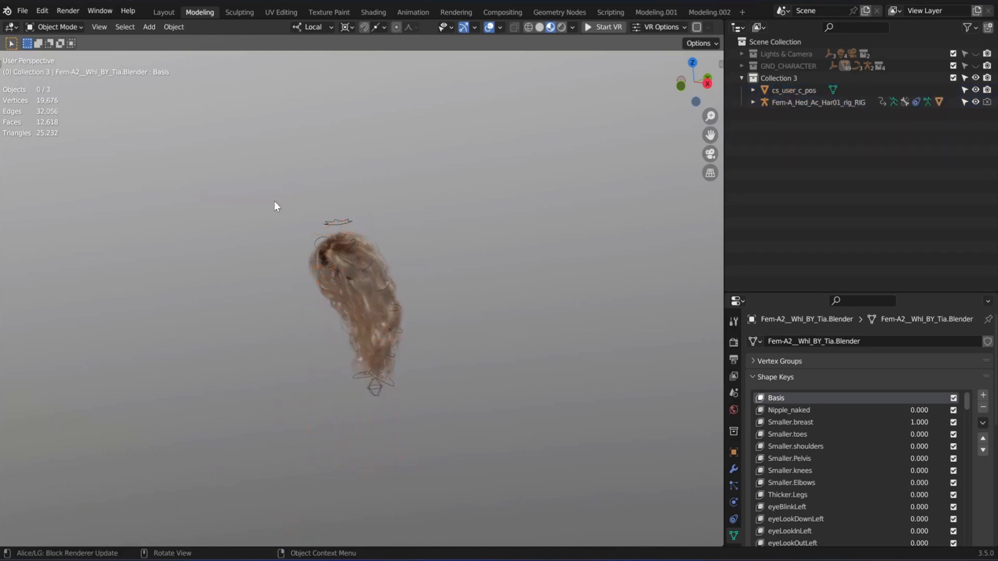
- Test-move the pasted pieces and delete the stray cs_user_c_pos control shape above the hair
scroll(335, 276, up, 3)
middle_drag(334, 276, 332, 281)
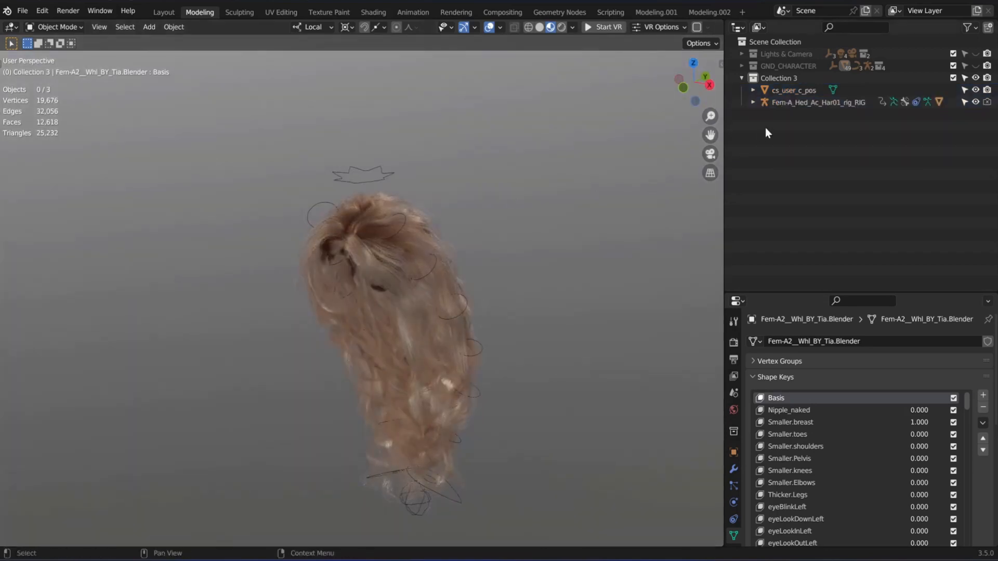
click(394, 214)
key(g)
right_click(546, 182)
click(372, 185)
key(g)
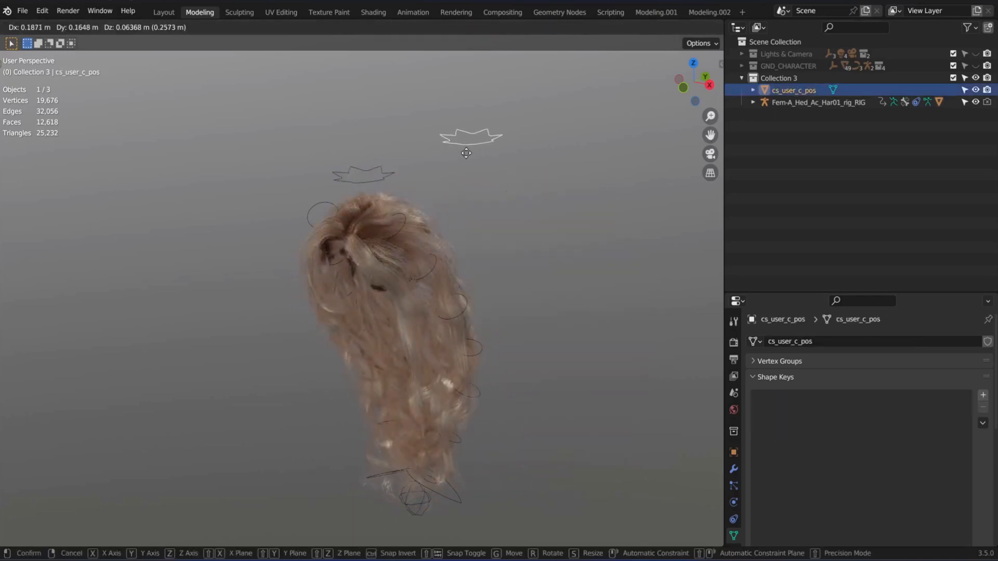
click(465, 152)
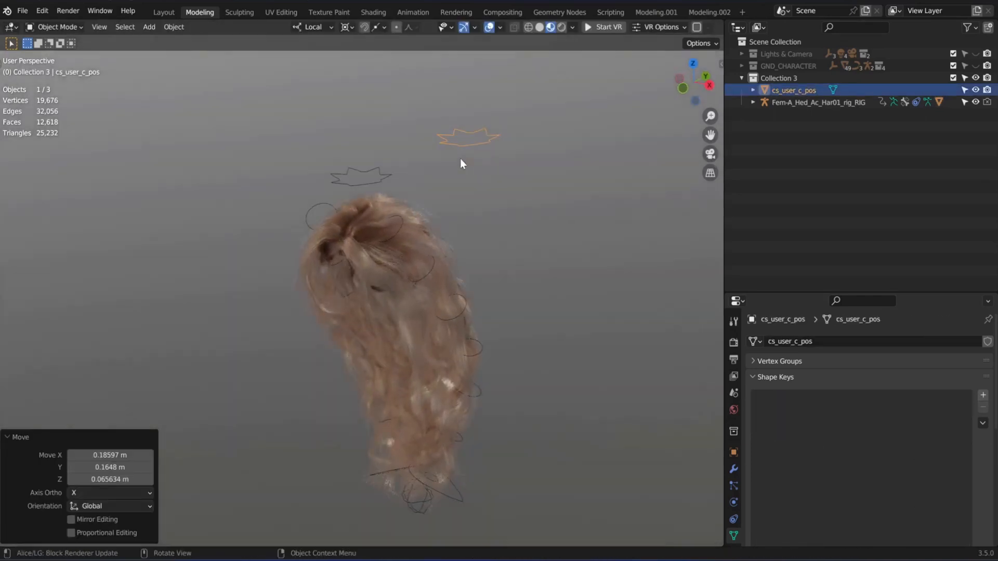
key(x)
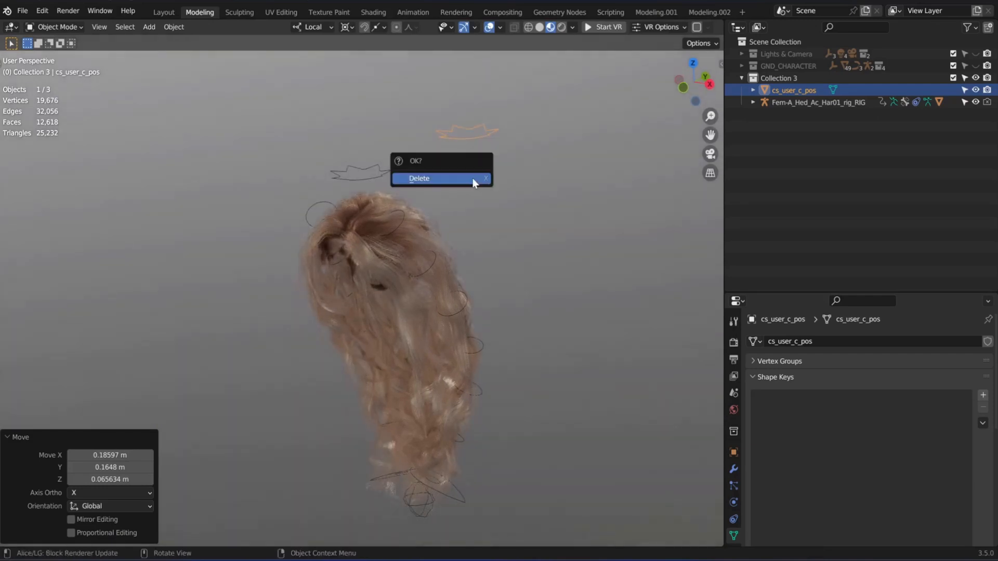
click(471, 179)
- Select Fem-A_Hed_Ac_Har01_rig_RIG and test-move it to check that the hair follows, cancelling the move
click(367, 191)
key(g)
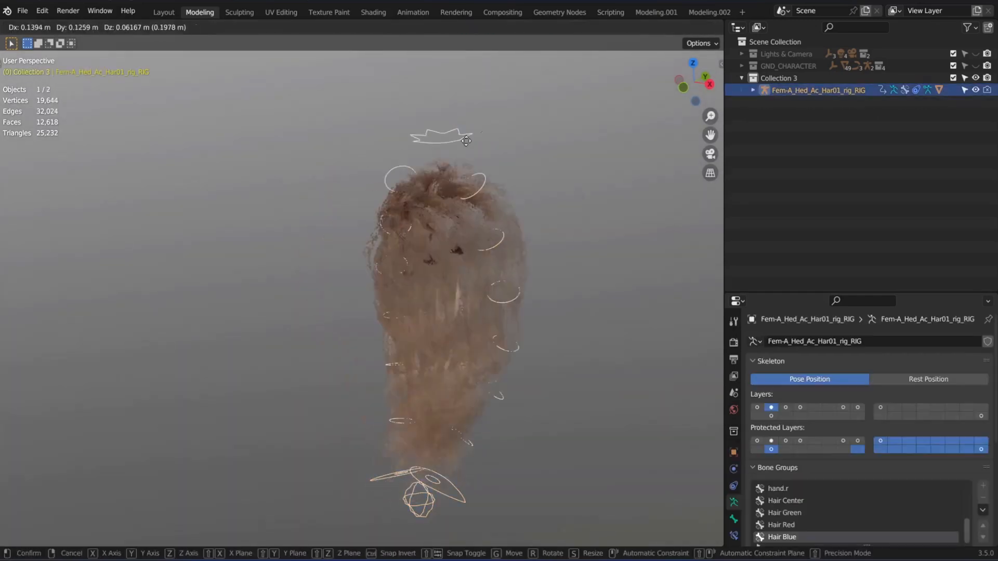
right_click(422, 200)
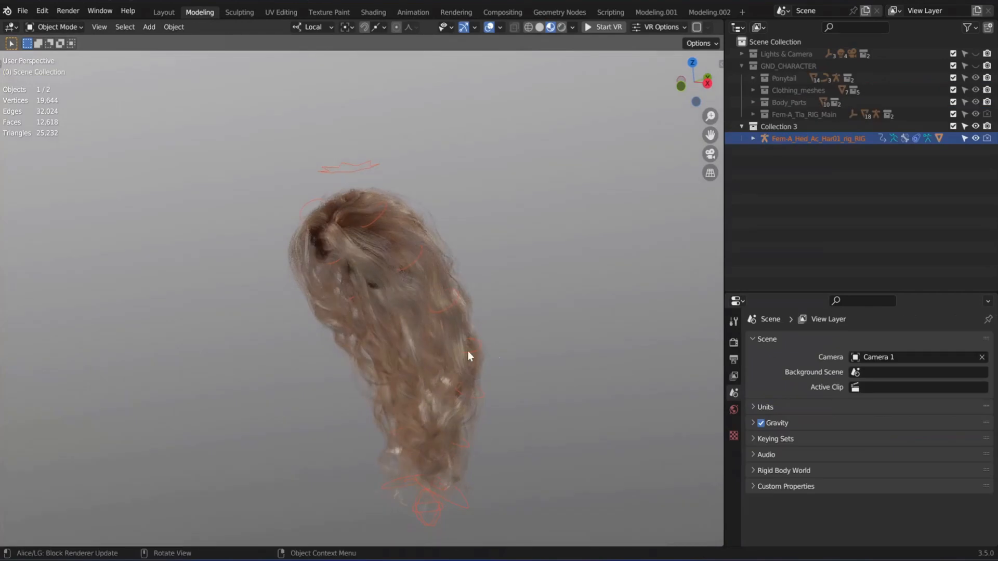
- Show the GND_CHARACTER collection again and exclude its Ponytail collection so Tia wears only the pasted long hair
click(975, 66)
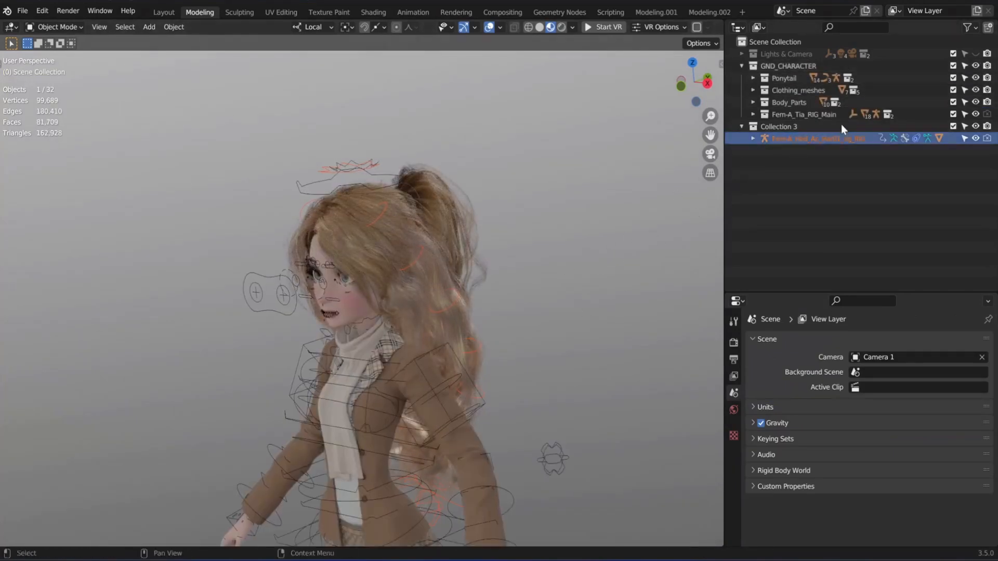
click(952, 78)
middle_drag(514, 189, 301, 188)
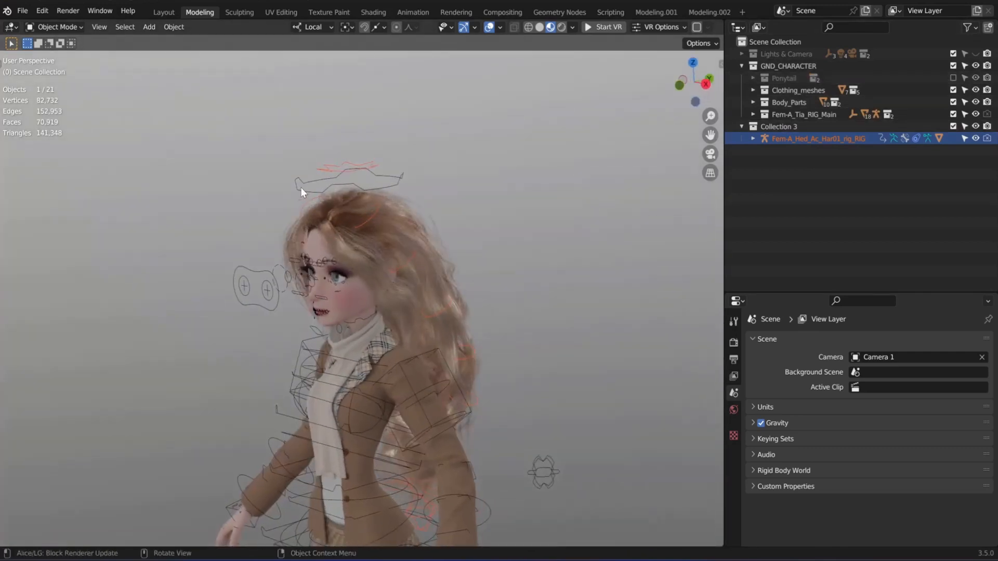
- Select the c_head.x head control of Fem-A_Tia_RIG in Pose Mode and test-rotate it to check whether the hair follows, cancelling the rotation
click(301, 188)
middle_drag(229, 232, 235, 218)
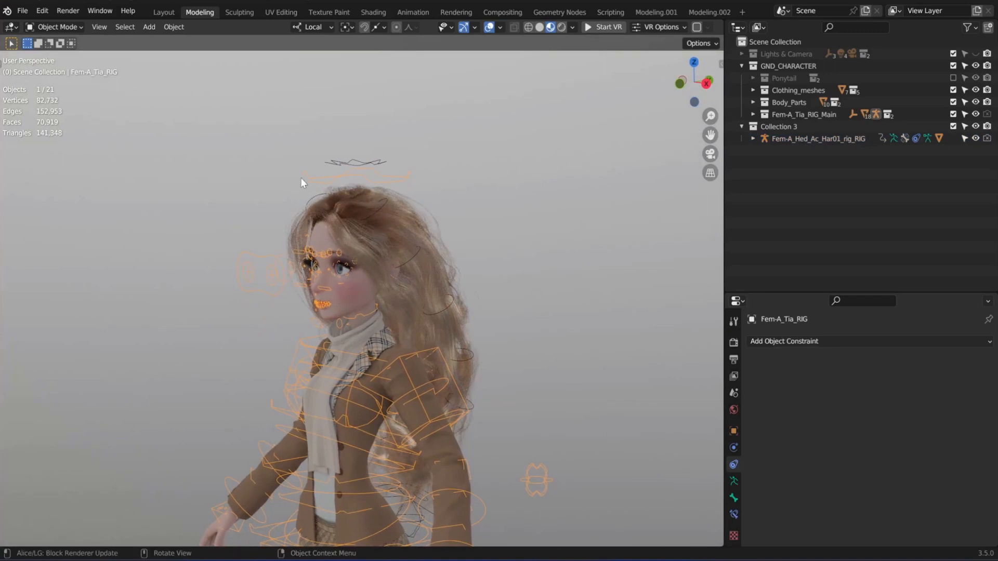
key(ctrl+Tab)
click(312, 179)
key(ctrl+Tab)
key(ctrl+Tab)
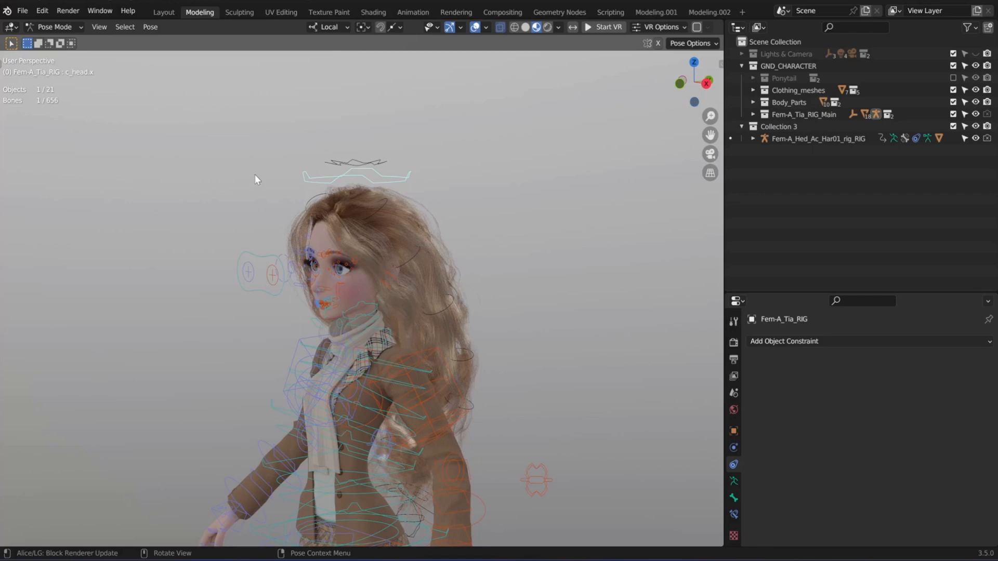
key(r)
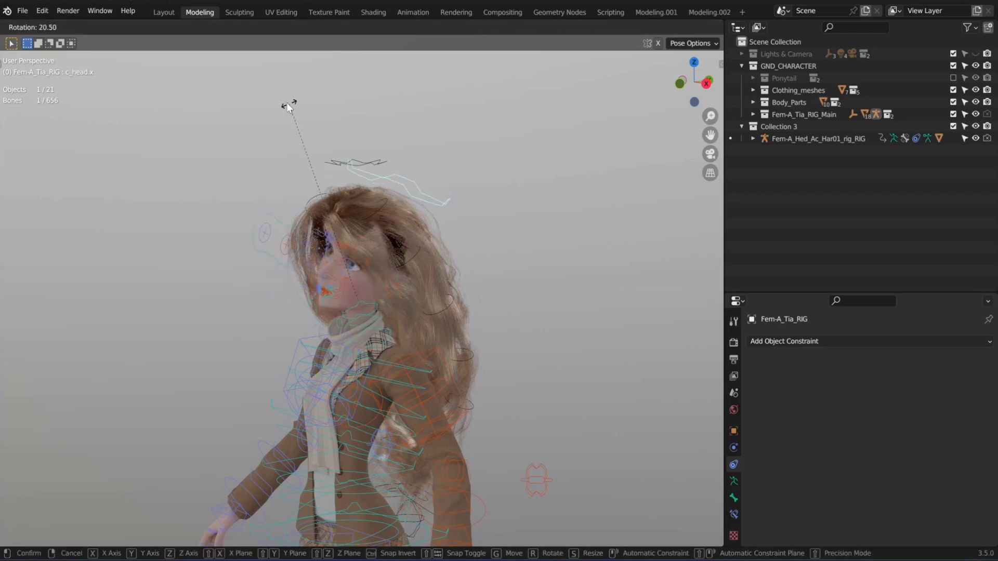
key(Escape)
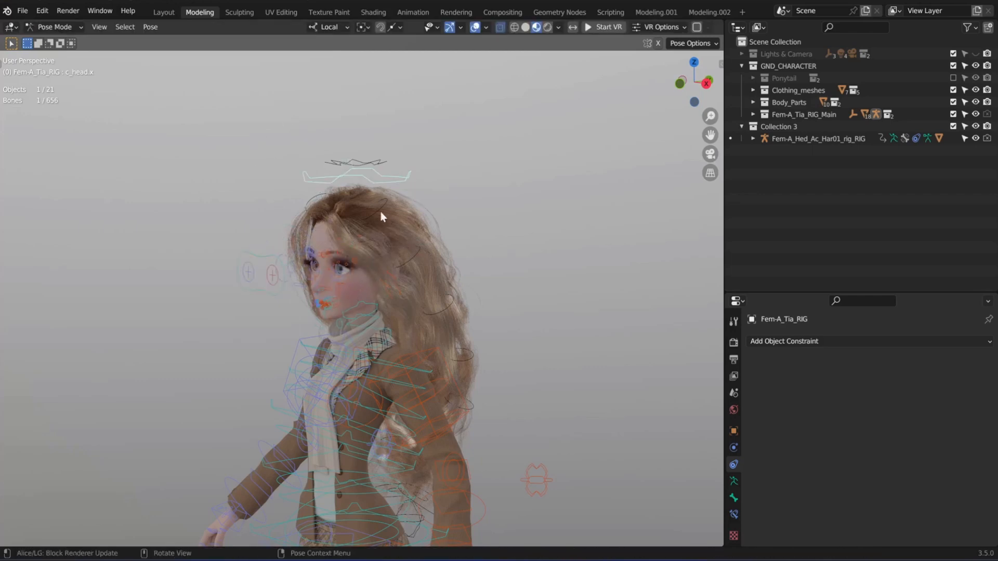
- Copy the head control's bone name, c_head.x, from its bone properties and return Tia's rig to Object Mode
click(733, 498)
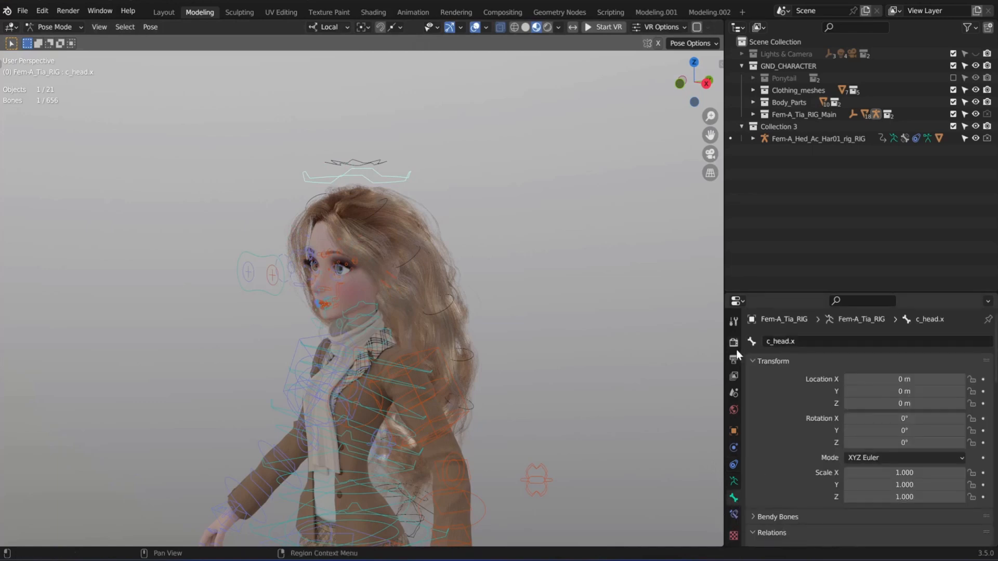
key(ctrl+c)
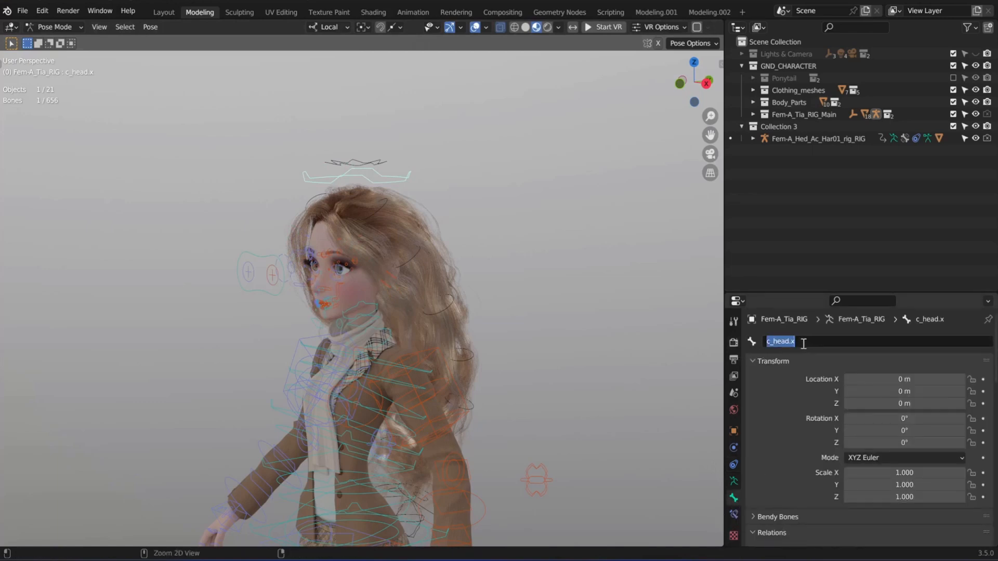
click(605, 335)
key(ctrl+Tab)
- Set the Child Of object constraint on Fem-A_Hed_Ac_Har01_rig_RIG to target Fem-A_Tia_RIG with the bone c_head.x
middle_drag(519, 339, 498, 323)
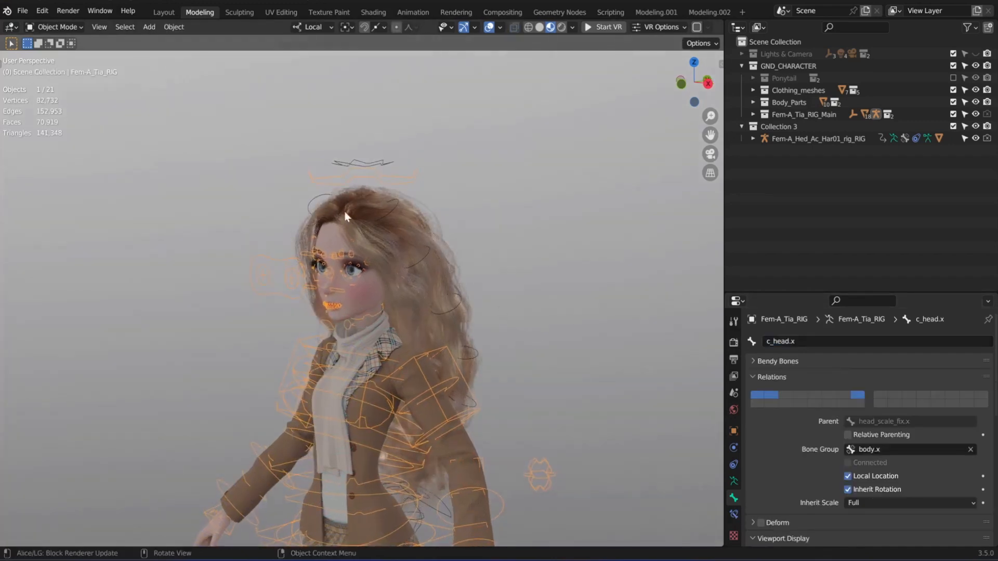
click(330, 164)
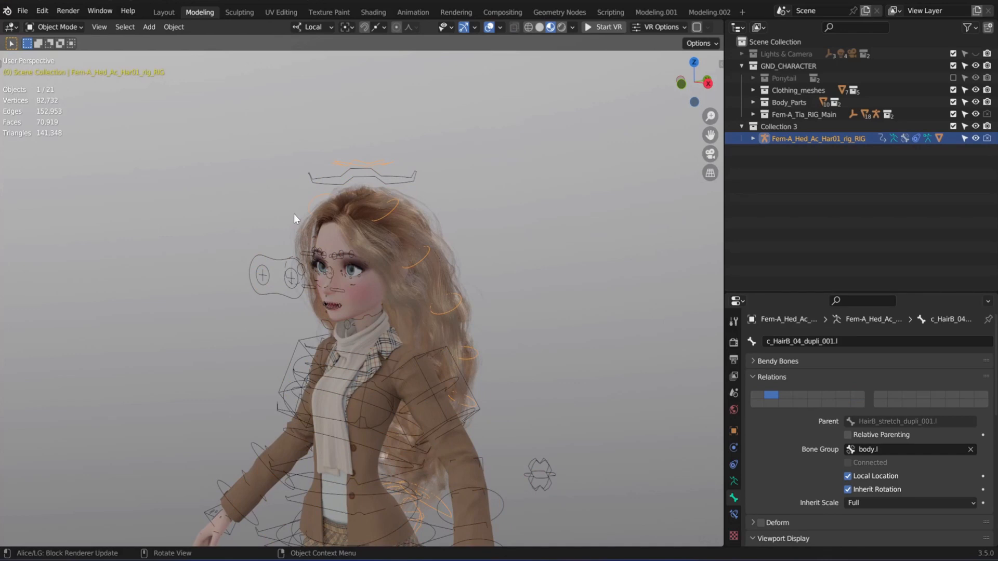
drag(755, 293, 755, 196)
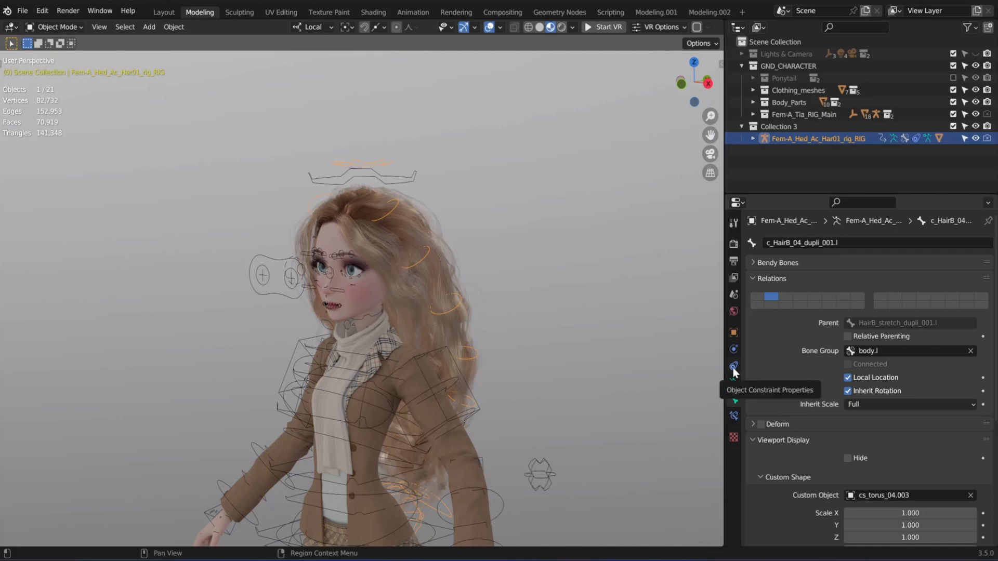
click(733, 421)
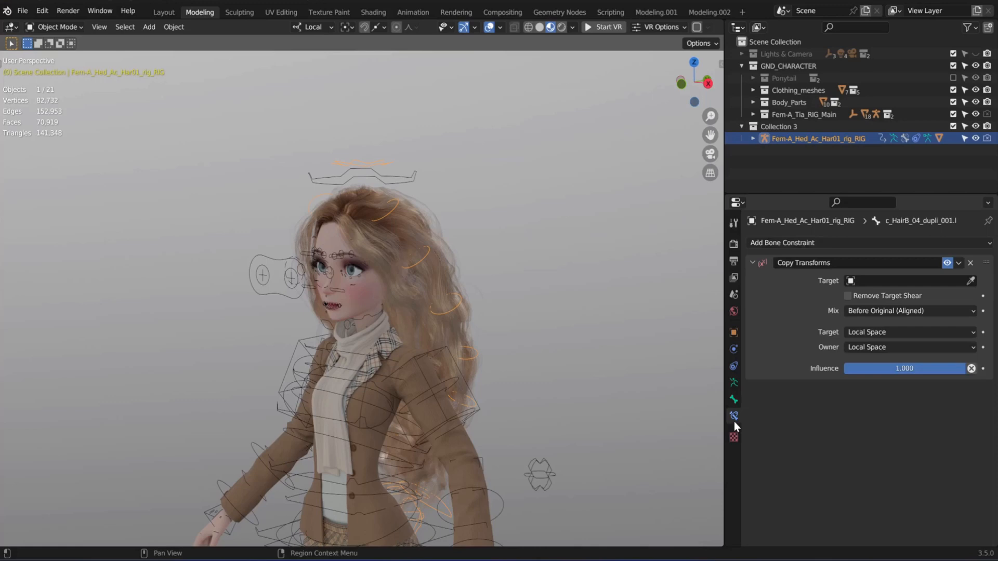
click(733, 365)
click(970, 281)
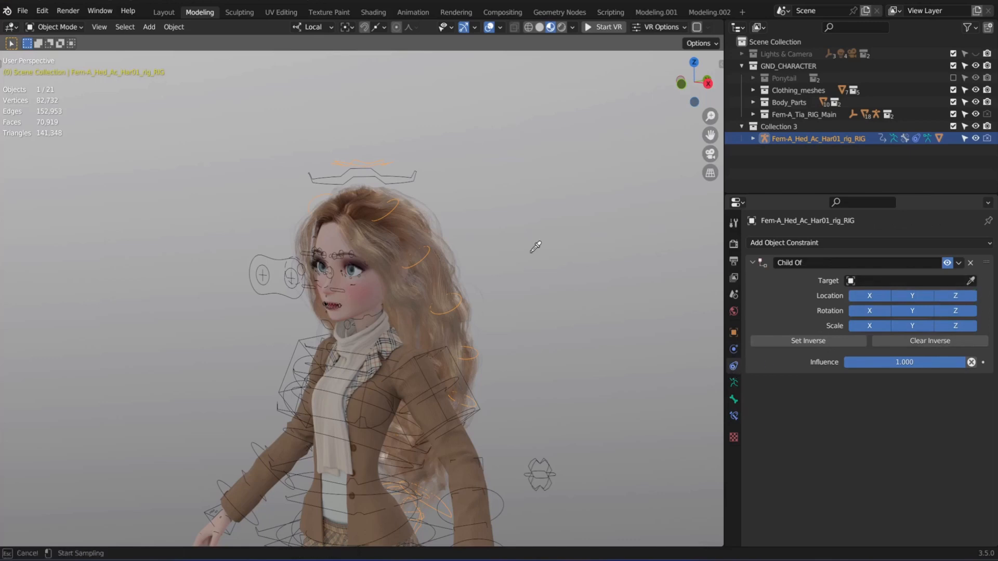
click(415, 174)
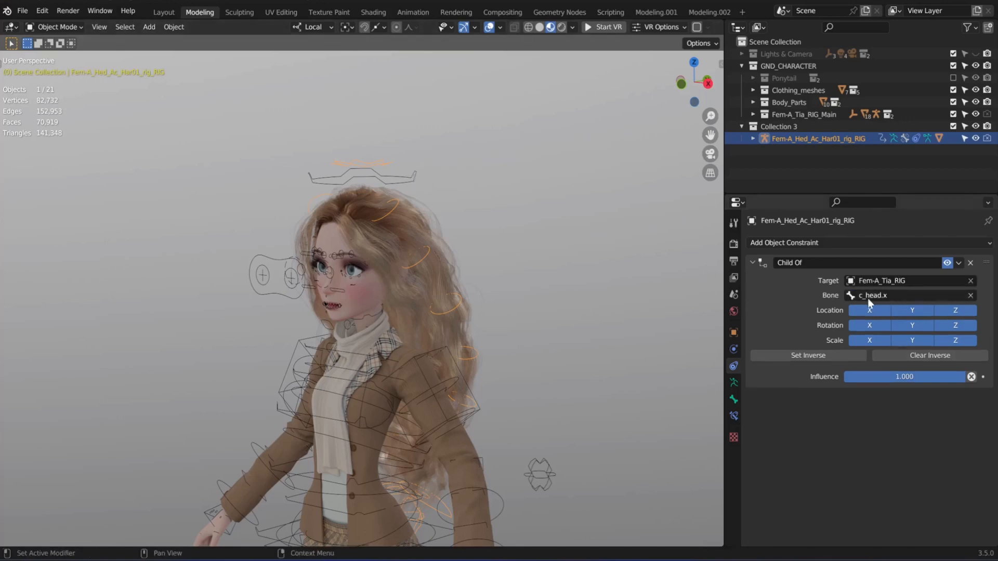
click(905, 295)
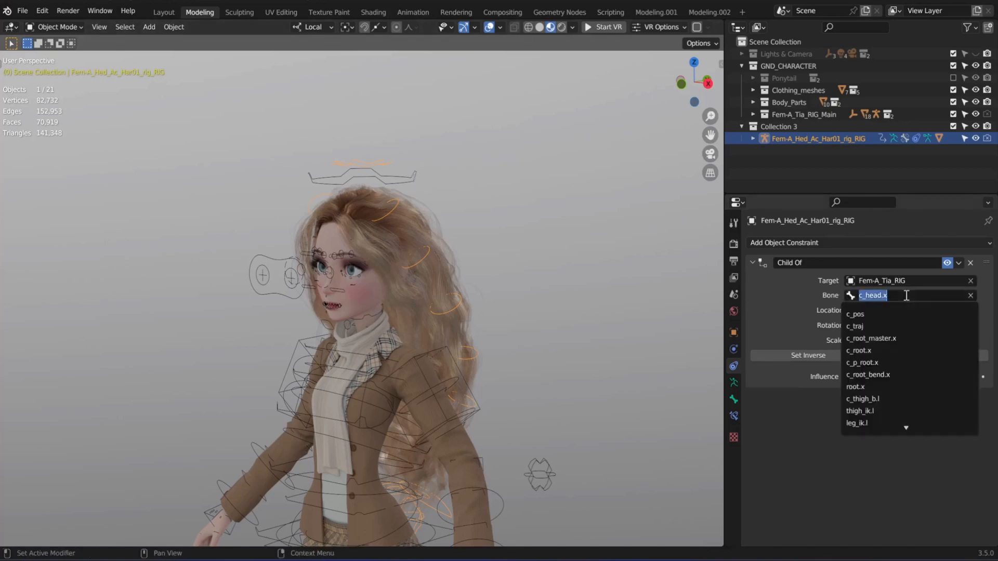
key(ctrl+v)
key(Return)
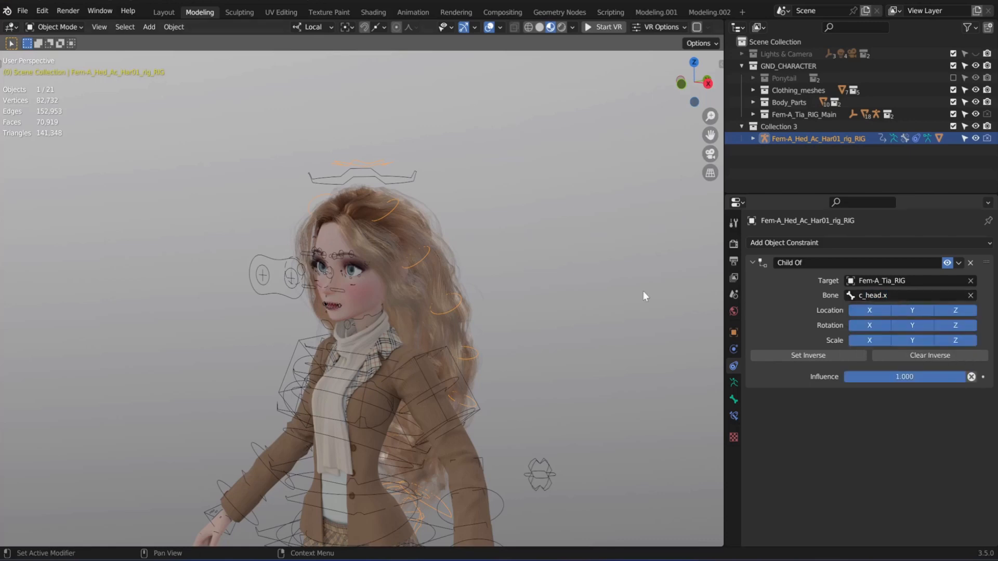
- Select Fem-A_Tia_RIG and test-move it to check that the hair follows the body, cancelling the move
click(311, 181)
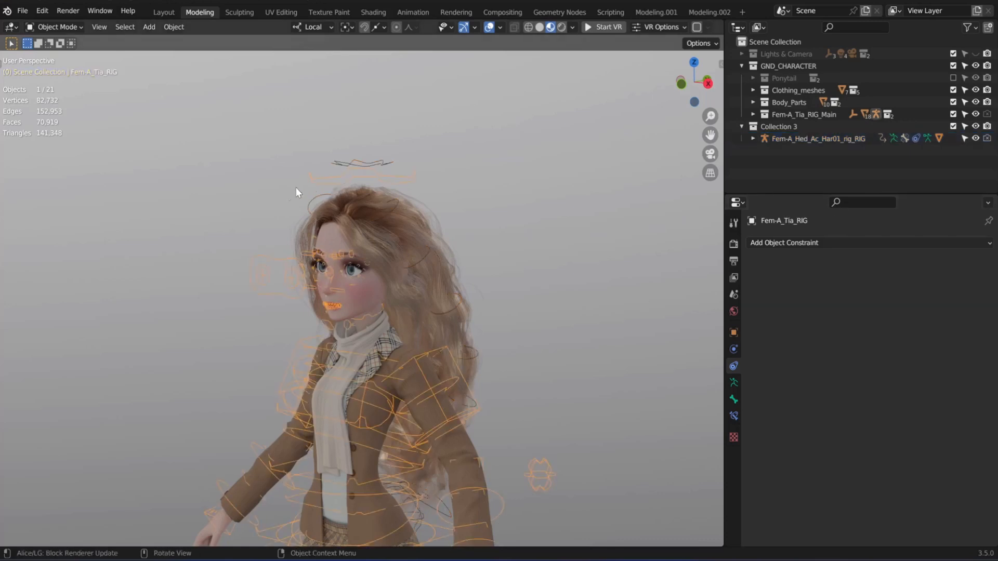
key(g)
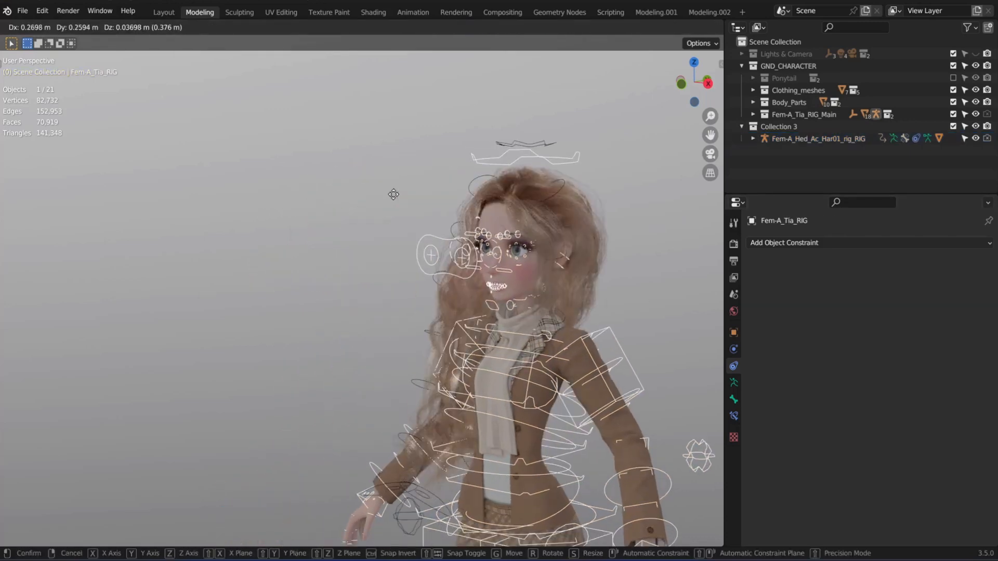
key(Escape)
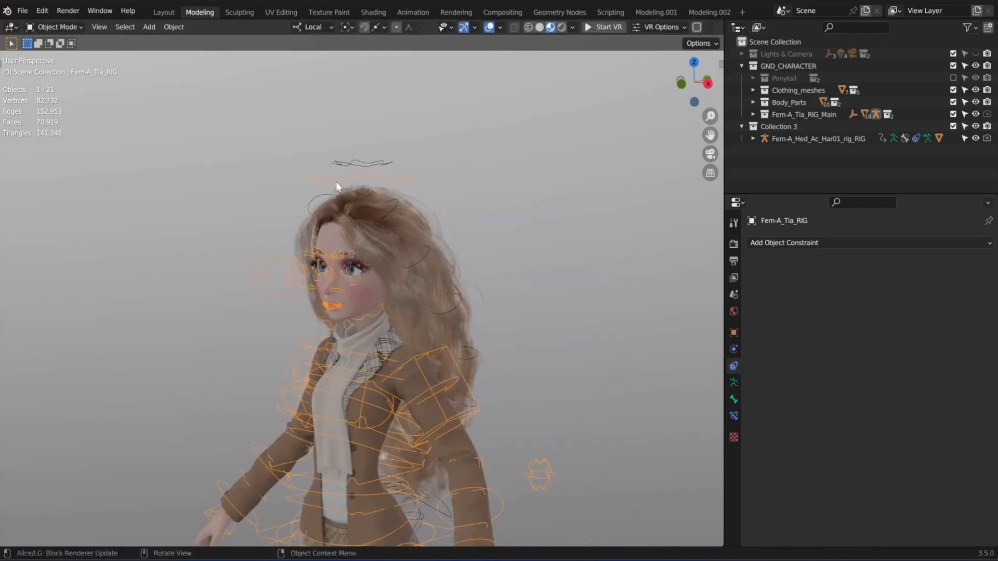
- Test-rotate c_head.x in Pose Mode, both in the view plane and as a trackball, cancel both rotations and return to Object Mode
key(ctrl+Tab)
key(r)
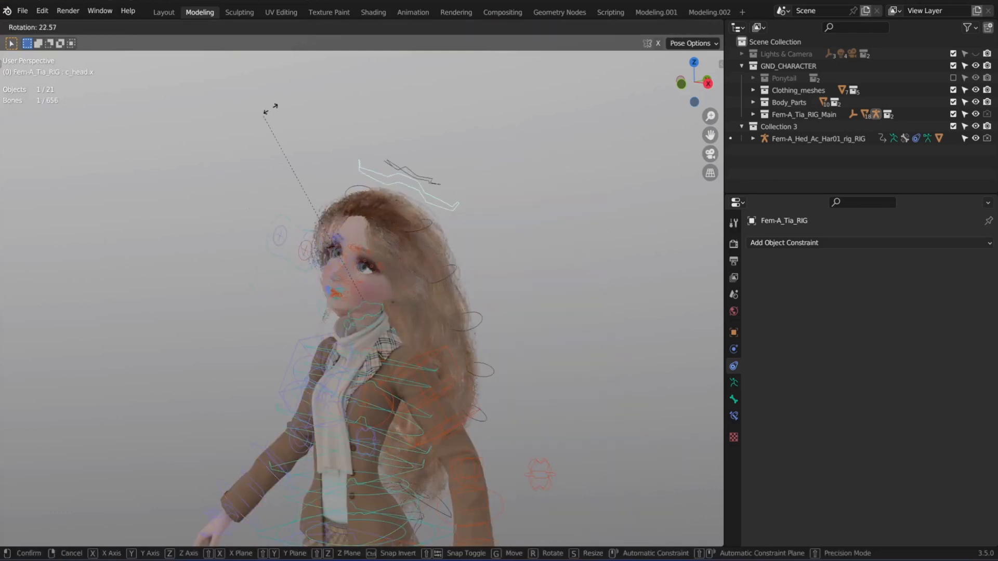
key(Escape)
key(r)
key(r)
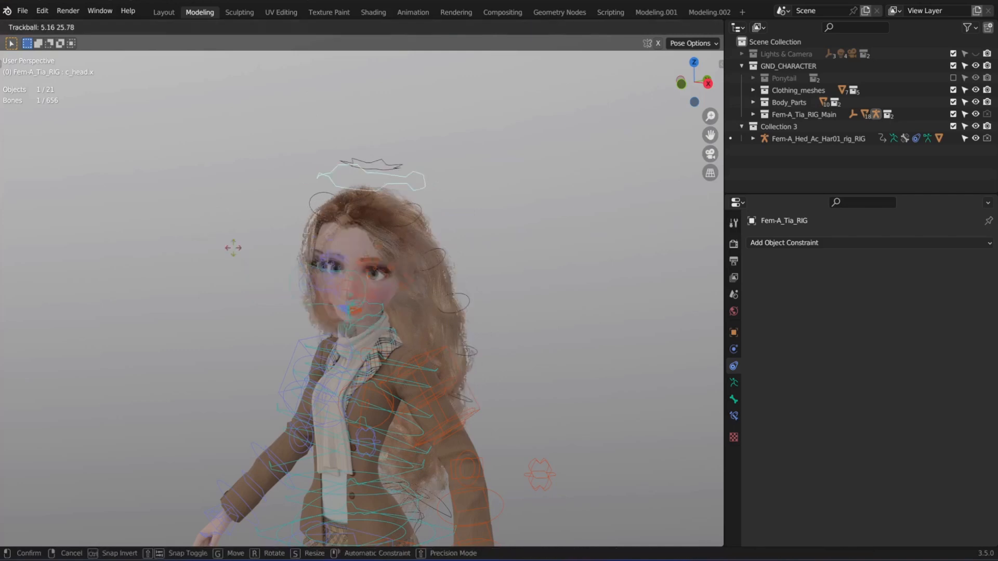
key(Escape)
key(ctrl+Tab)
middle_drag(326, 324, 308, 298)
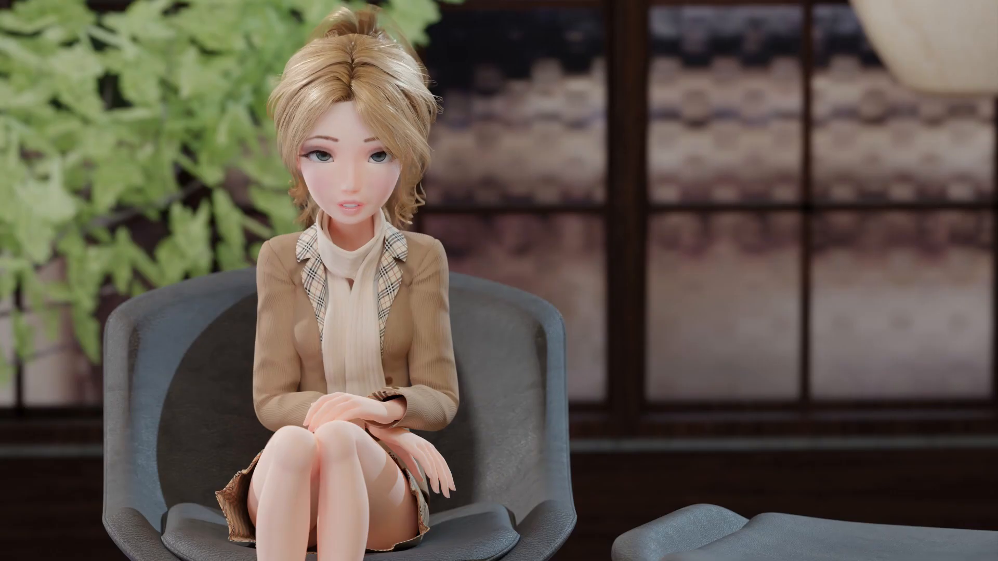